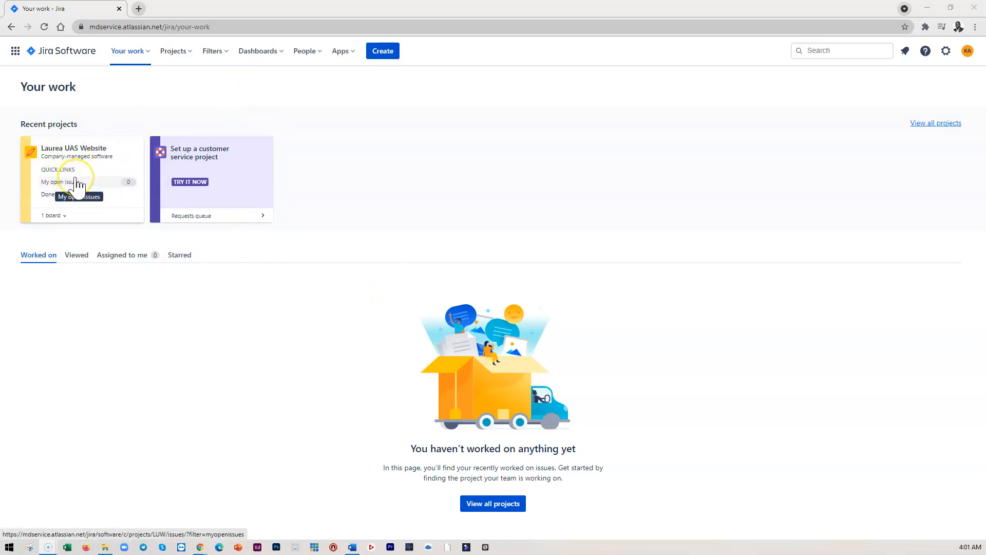
# Open user management from the Jira settings
pyautogui.click(75, 152)
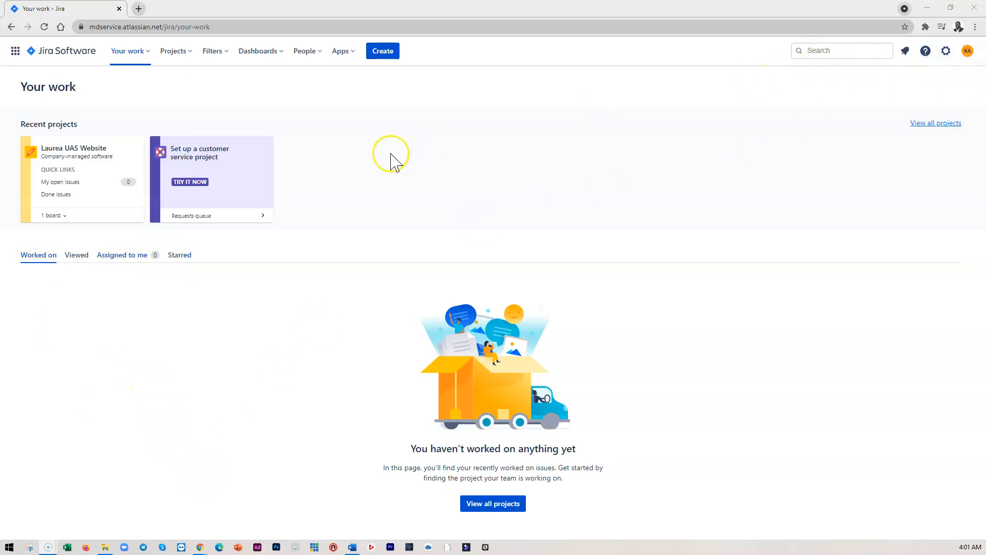
pyautogui.click(950, 50)
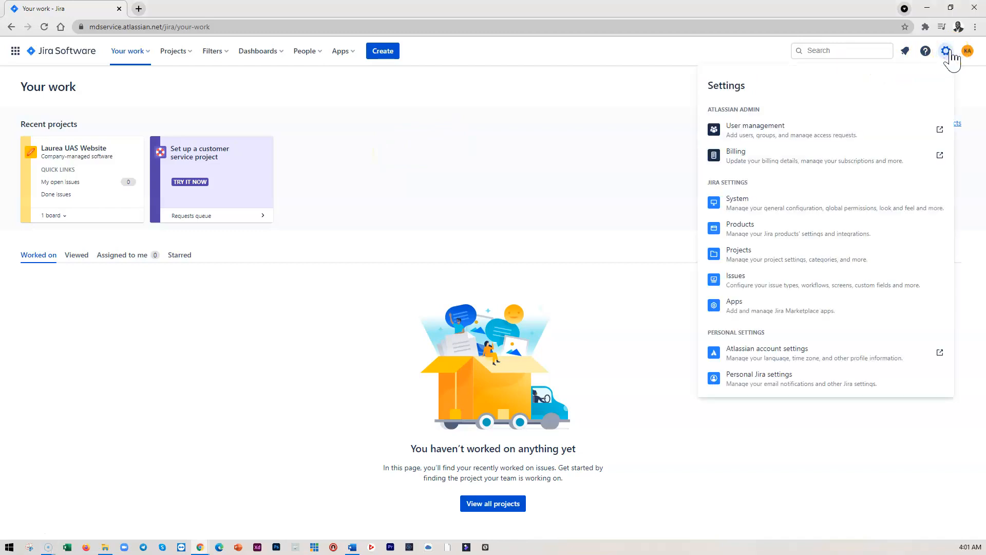
pyautogui.click(751, 139)
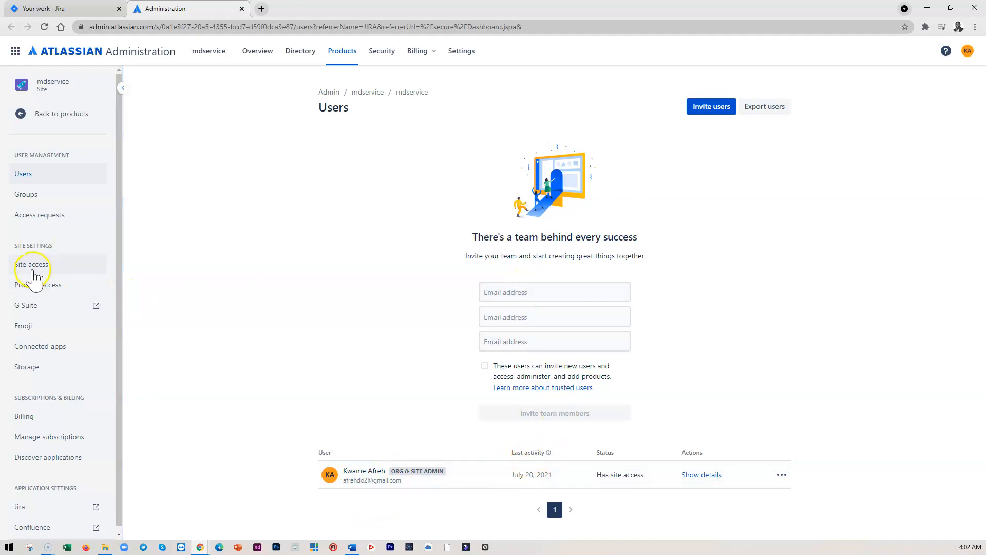
# Invite a new user to the site by entering their e-mail address and sending the team invitation
pyautogui.click(31, 265)
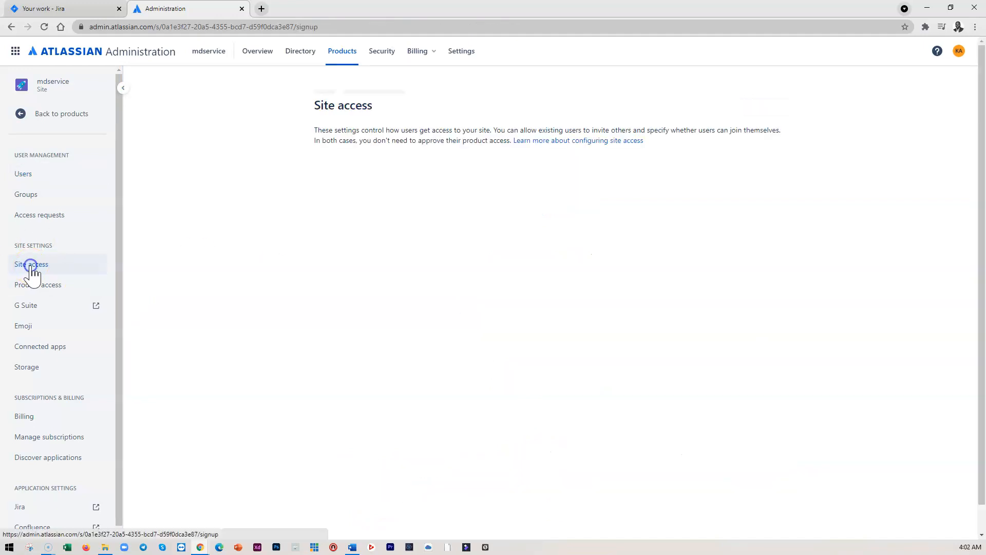
pyautogui.click(25, 176)
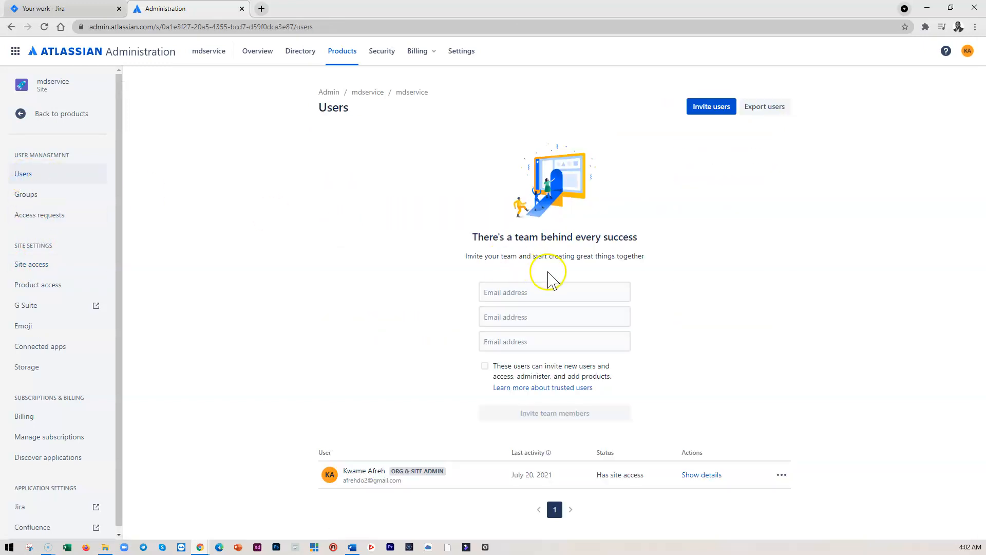
pyautogui.click(514, 293)
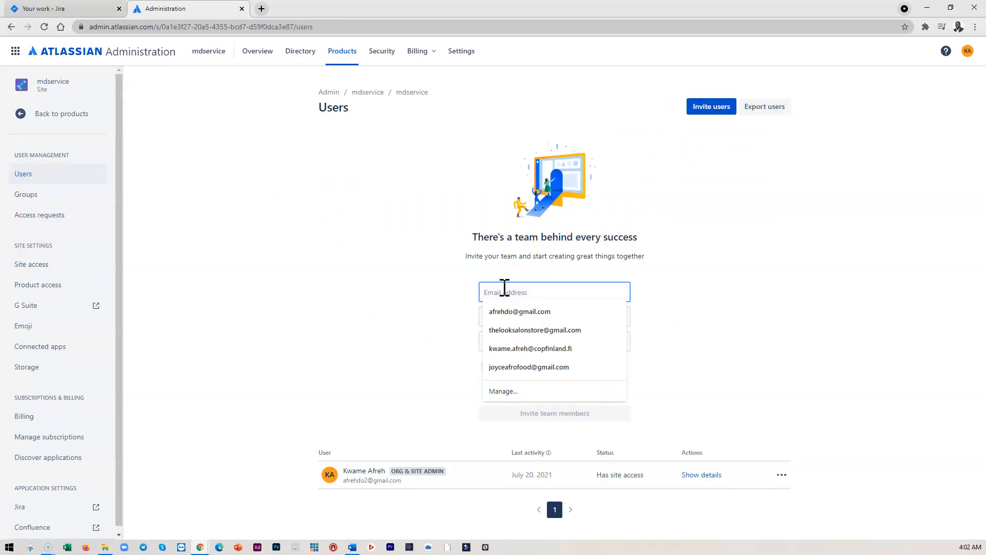
pyautogui.click(511, 311)
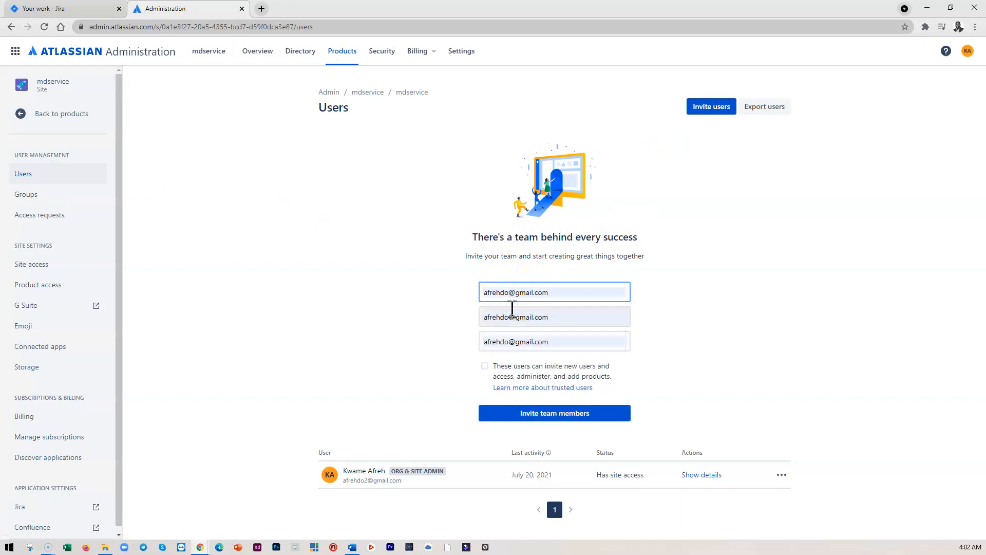
pyautogui.moveTo(557, 317); pyautogui.dragTo(429, 315)
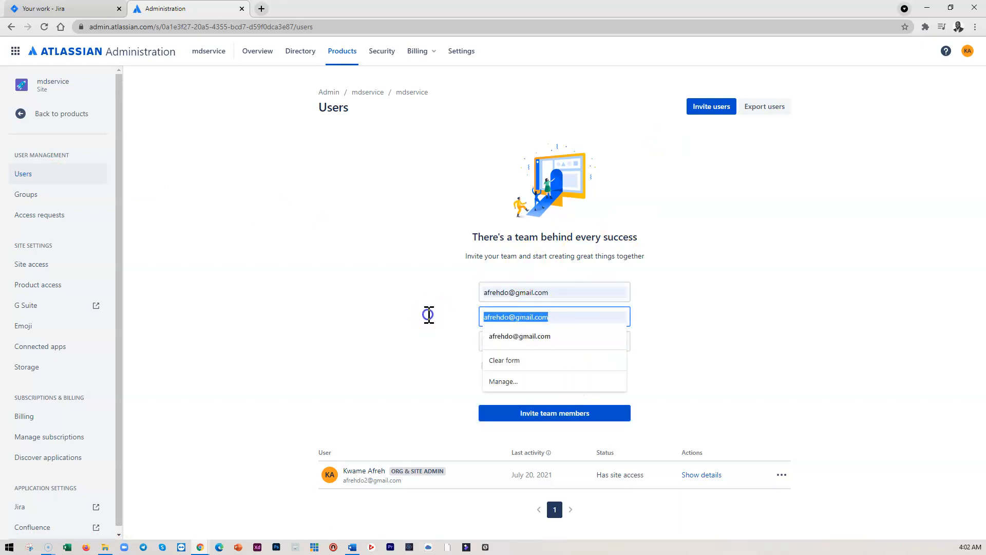
pyautogui.press('BackSpace')
pyautogui.moveTo(552, 341); pyautogui.dragTo(463, 347)
pyautogui.press('BackSpace')
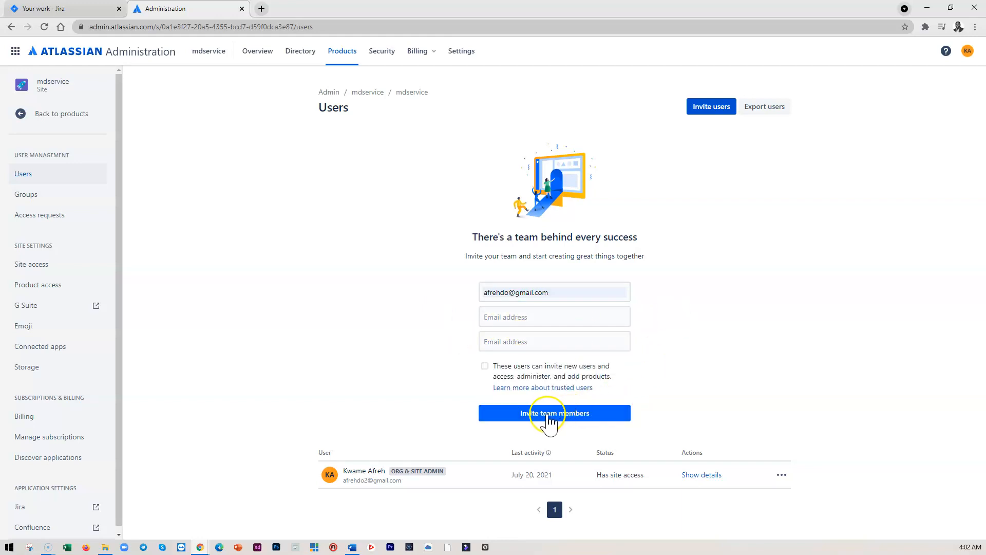
pyautogui.click(549, 419)
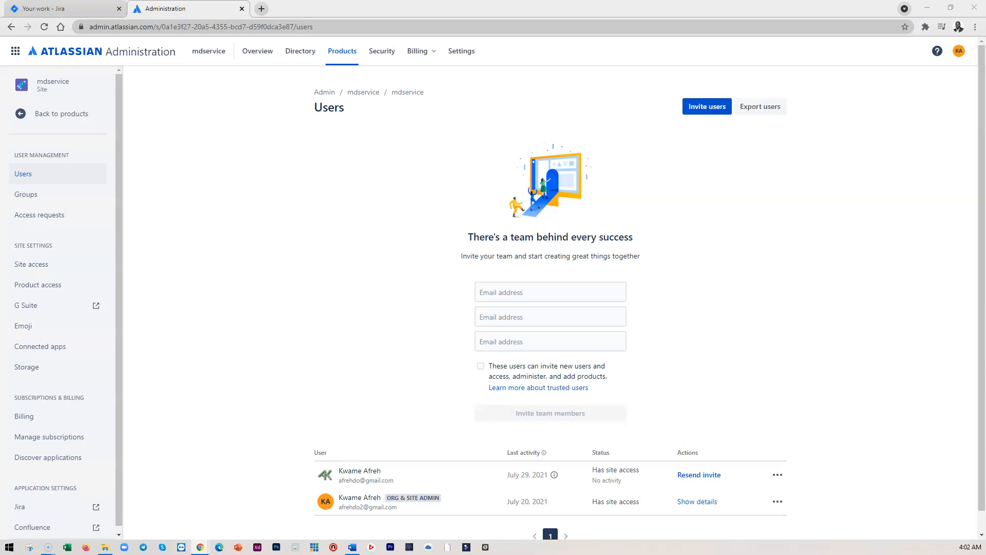
# Switch to Gmail, open the Atlassian invitation e-mail and accept it to join the team
pyautogui.moveTo(0, 105); pyautogui.dragTo(524, 100)
pyautogui.click(620, 94)
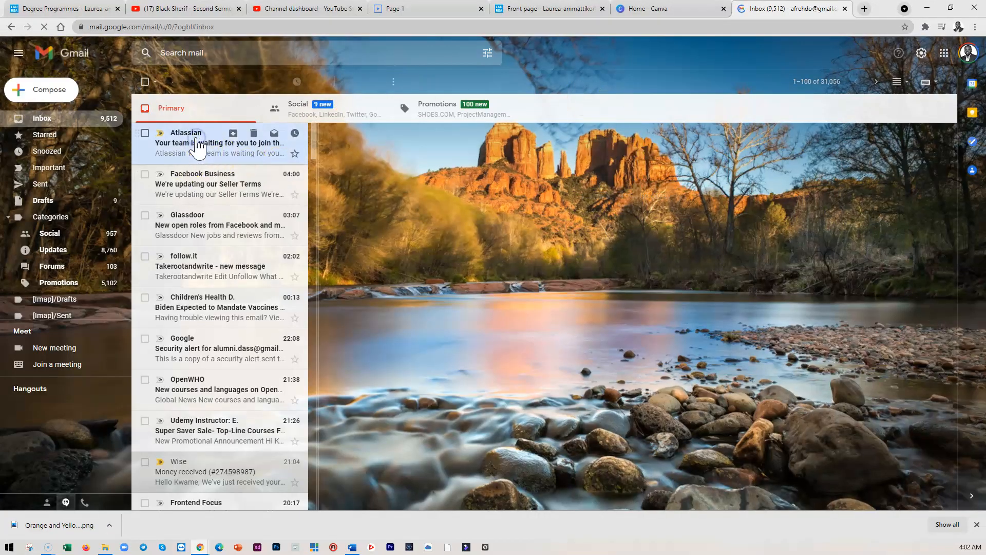
pyautogui.click(180, 149)
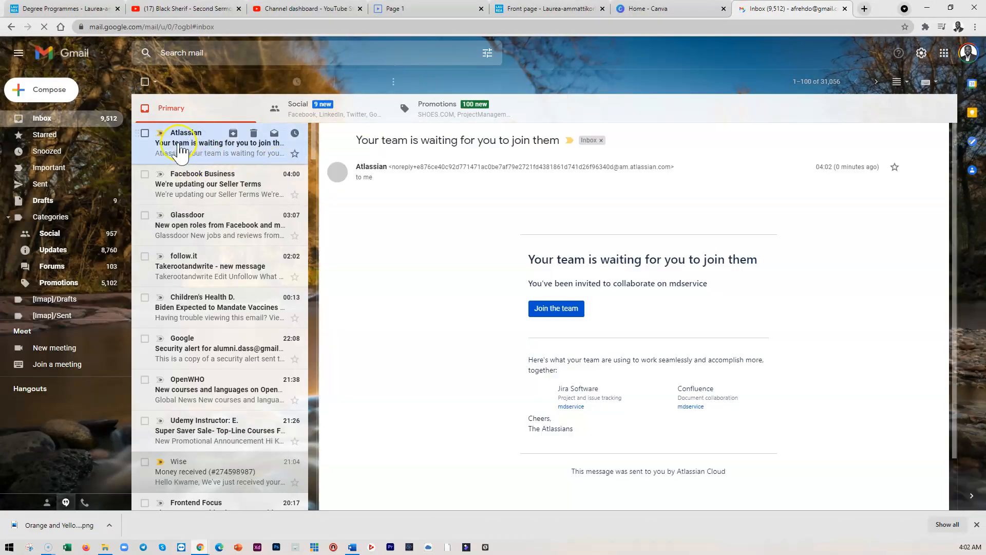
pyautogui.click(556, 313)
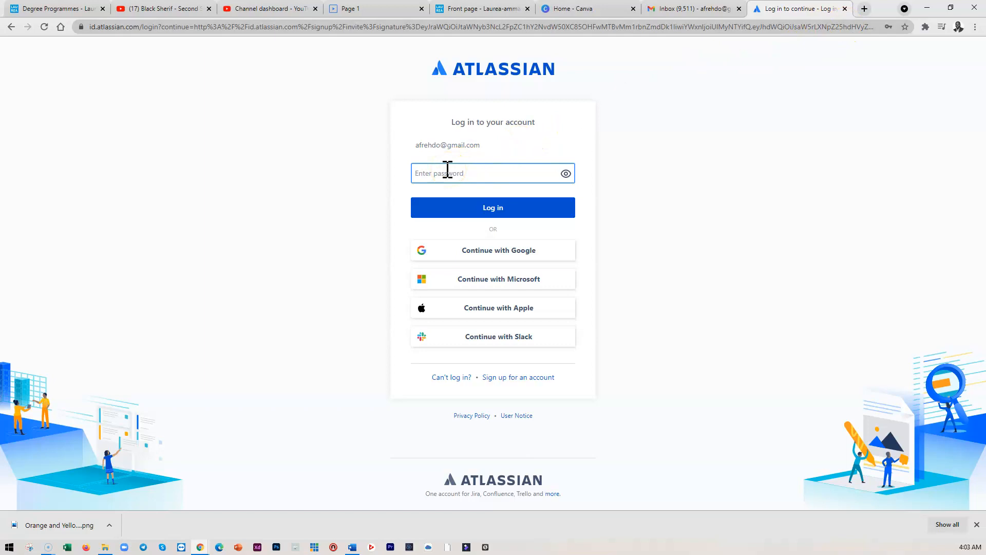
# Try to log in to the invited account by entering its password
pyautogui.write('abcdefghij')
pyautogui.click(493, 209)
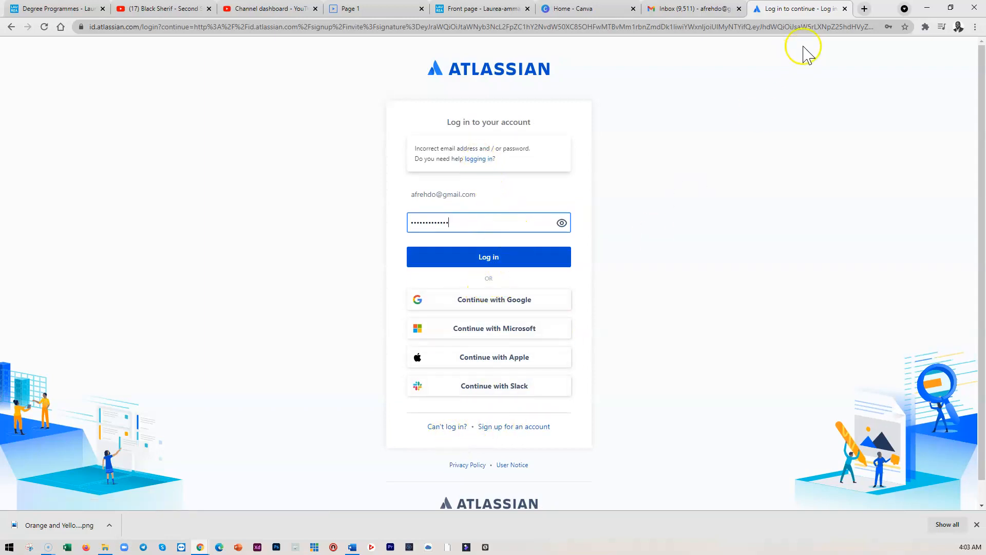
# Resend the invitation to the newly invited user from the users list
pyautogui.moveTo(877, 15); pyautogui.dragTo(985, 21)
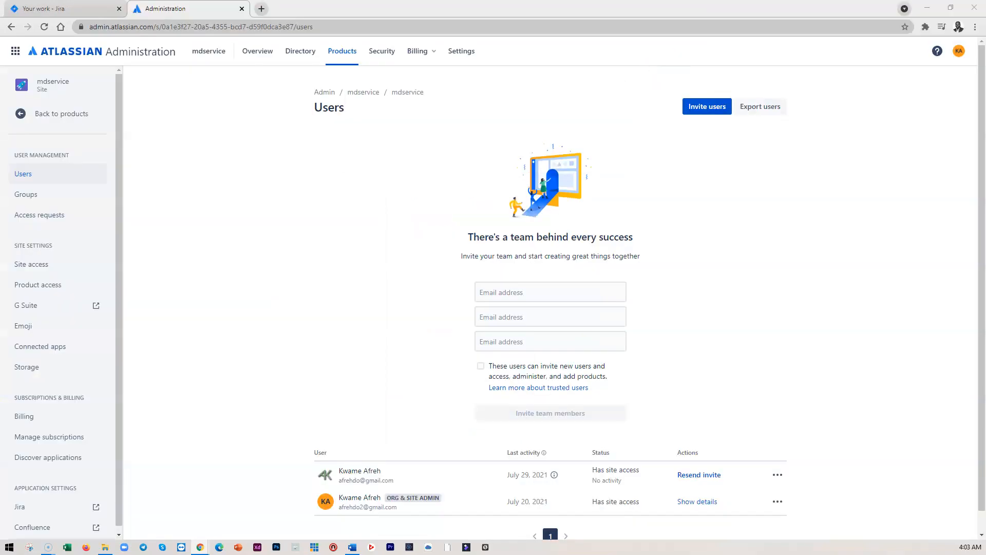
pyautogui.scroll(-1, 368, 418)
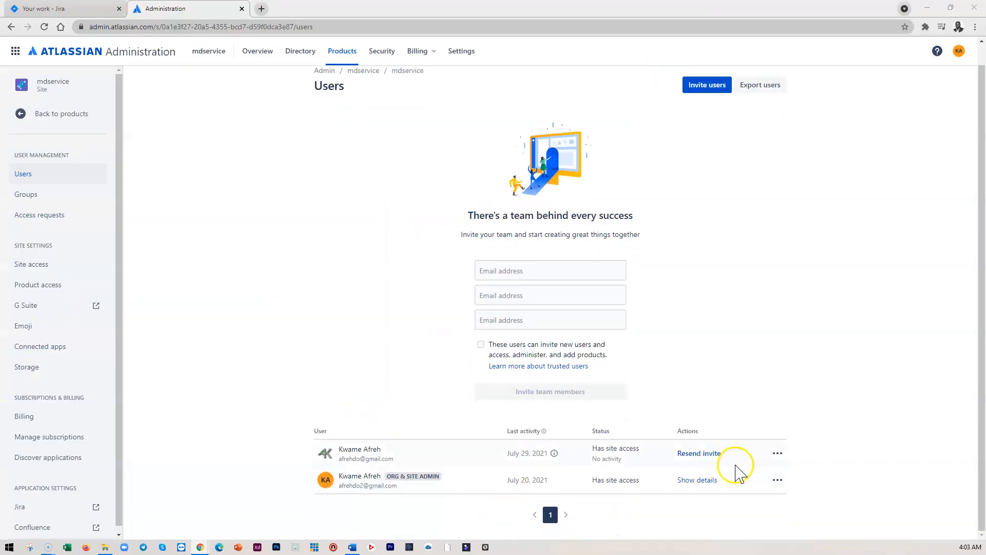
pyautogui.click(776, 454)
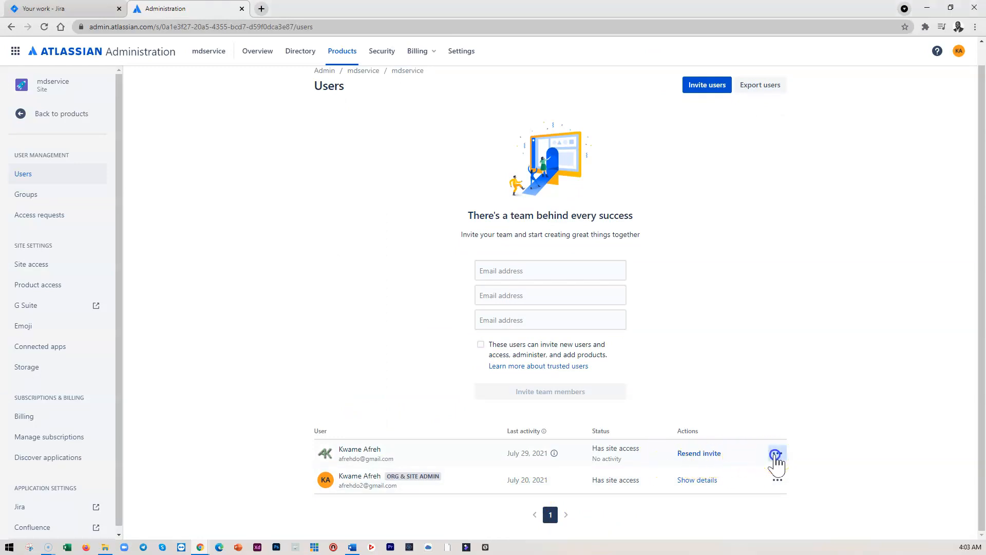
pyautogui.click(695, 459)
pyautogui.click(698, 455)
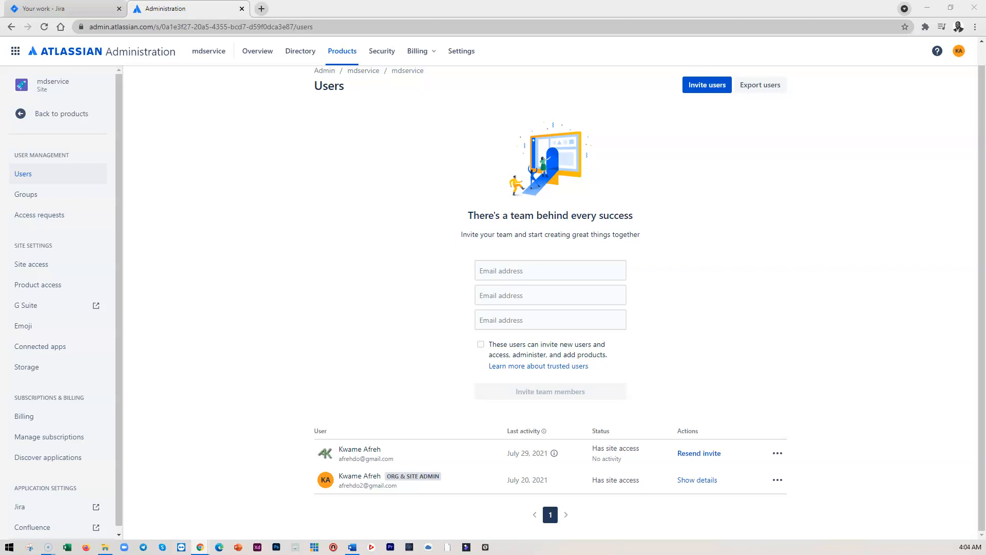
pyautogui.moveTo(519, 246); pyautogui.dragTo(619, 68)
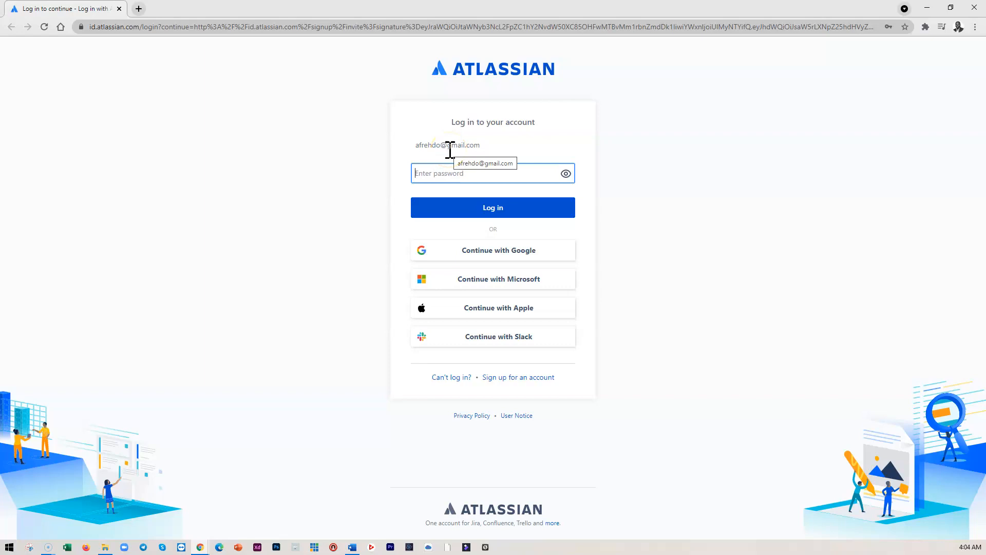
pyautogui.click(445, 172)
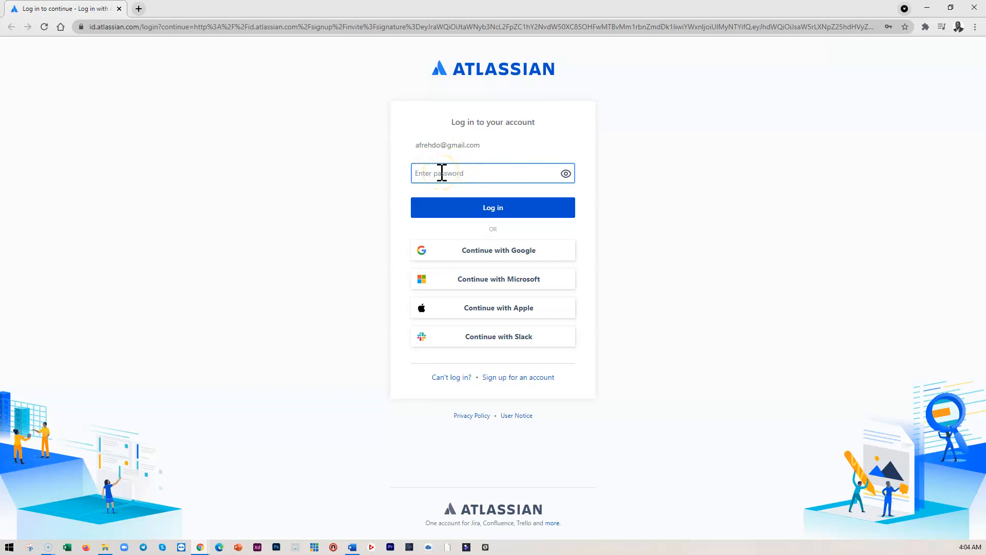
pyautogui.click(458, 174)
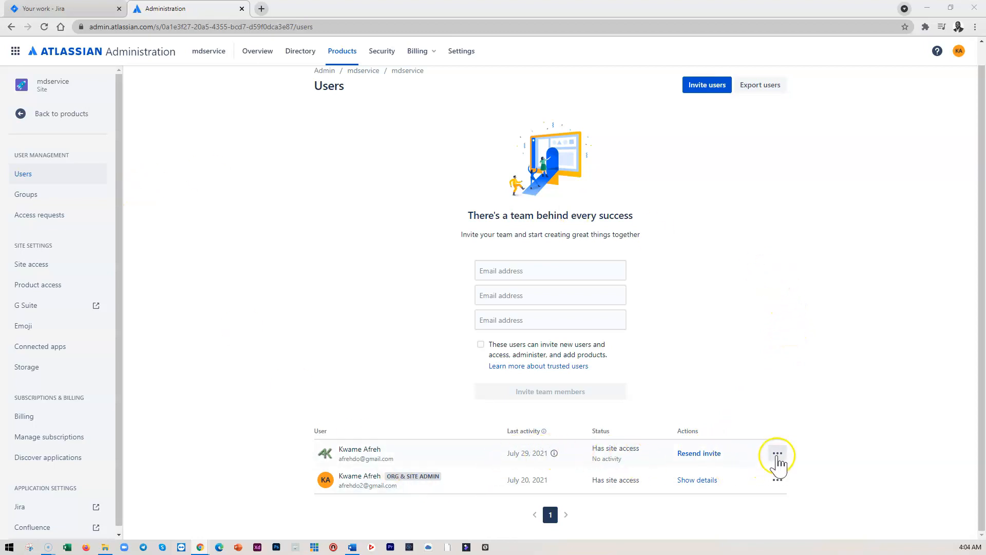
# Open the invited user's details and review the available role options
pyautogui.click(353, 450)
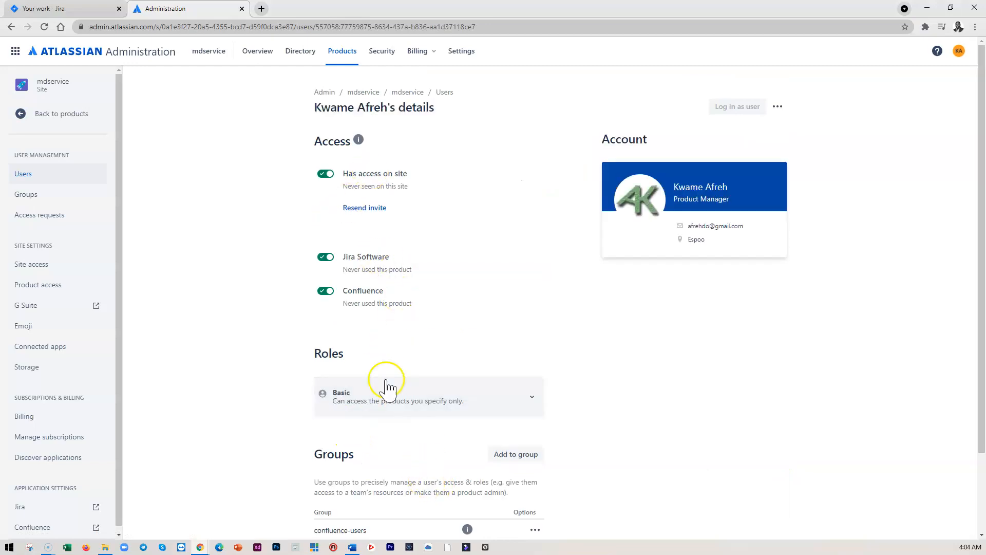
pyautogui.click(465, 405)
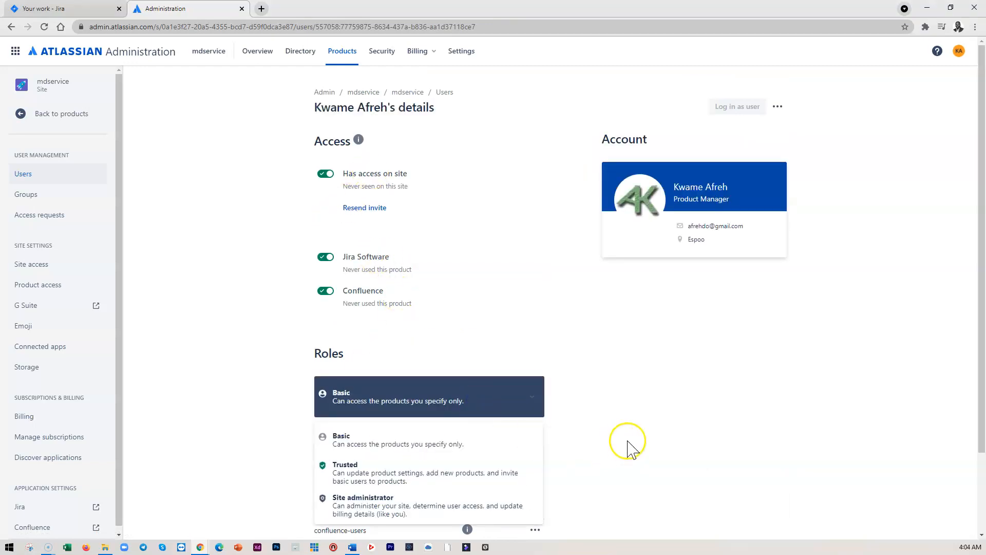
pyautogui.scroll(-2, 591, 445)
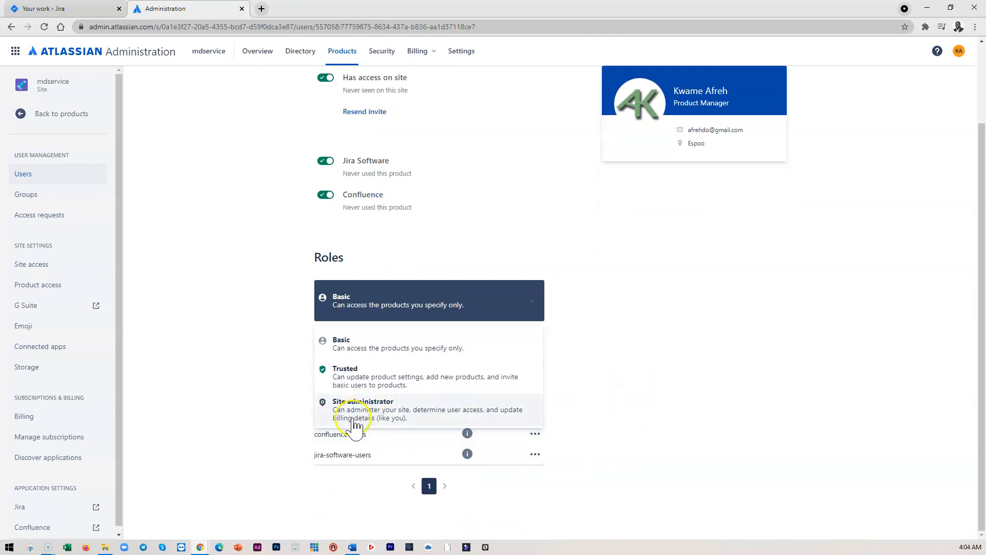
pyautogui.click(674, 365)
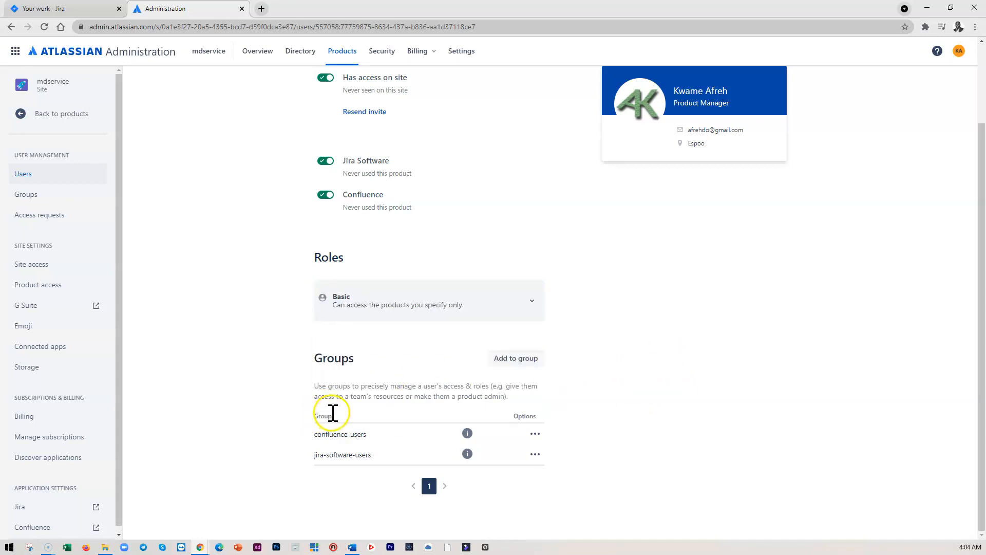
pyautogui.scroll(2, 441, 319)
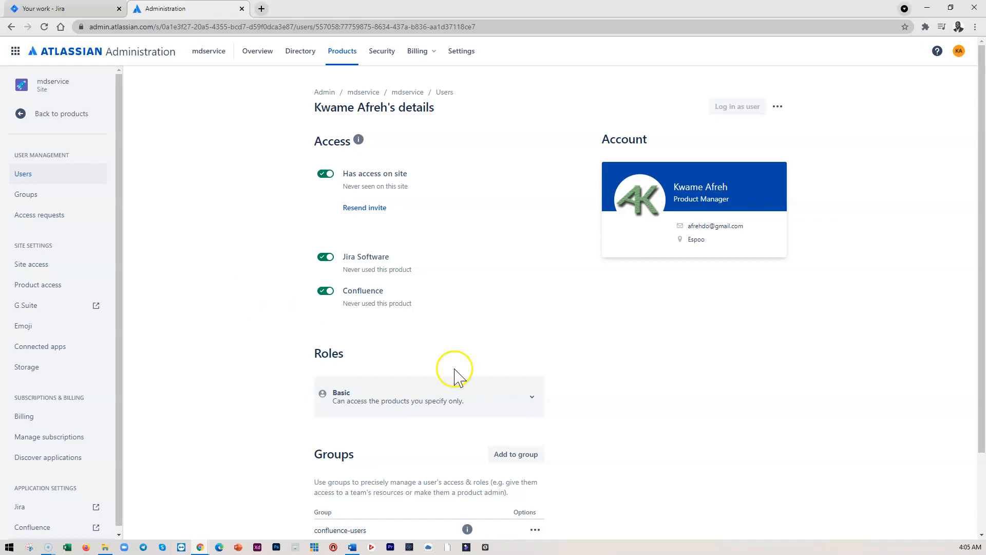
# Return to Jira and open the backlog of the Laurea UAS Website project
pyautogui.click(21, 113)
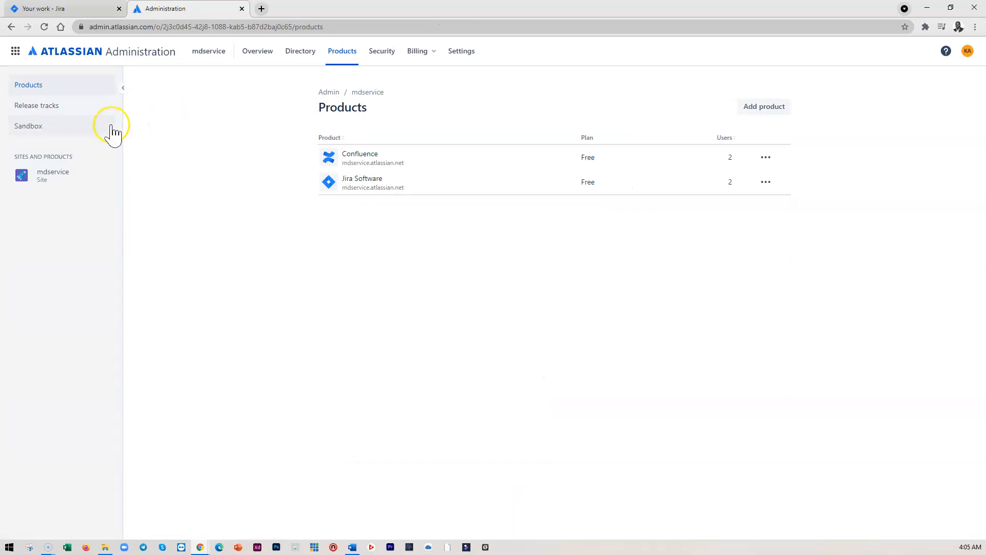
pyautogui.click(82, 8)
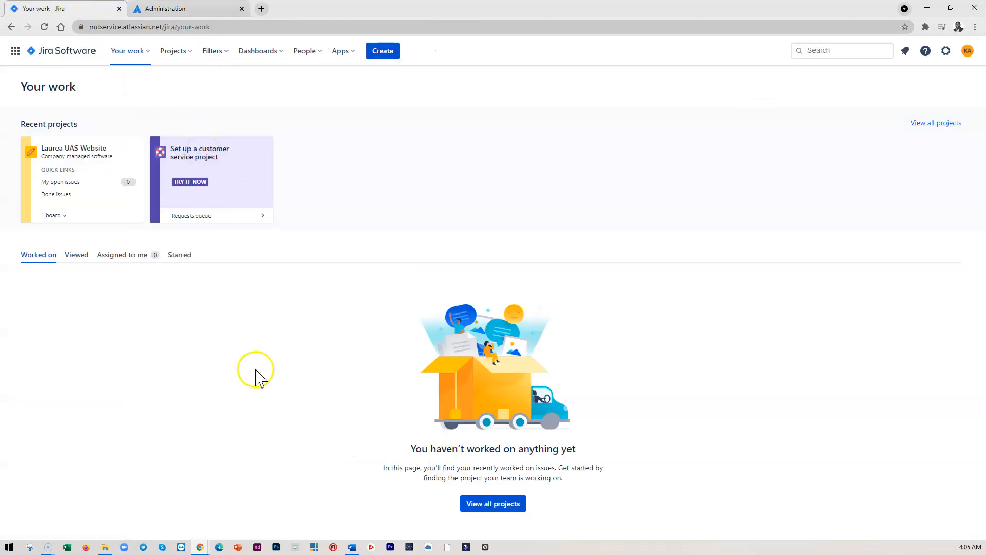
pyautogui.click(76, 150)
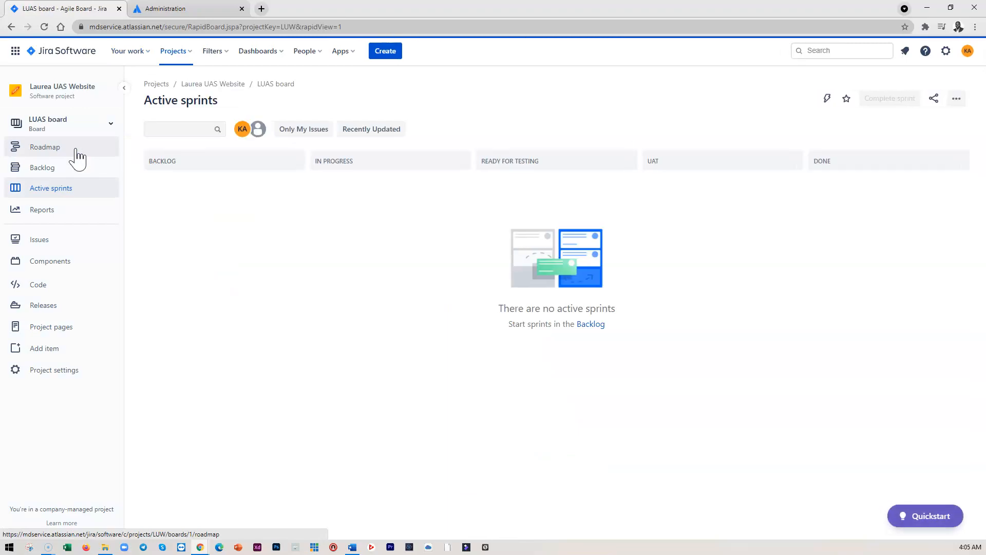
pyautogui.click(48, 169)
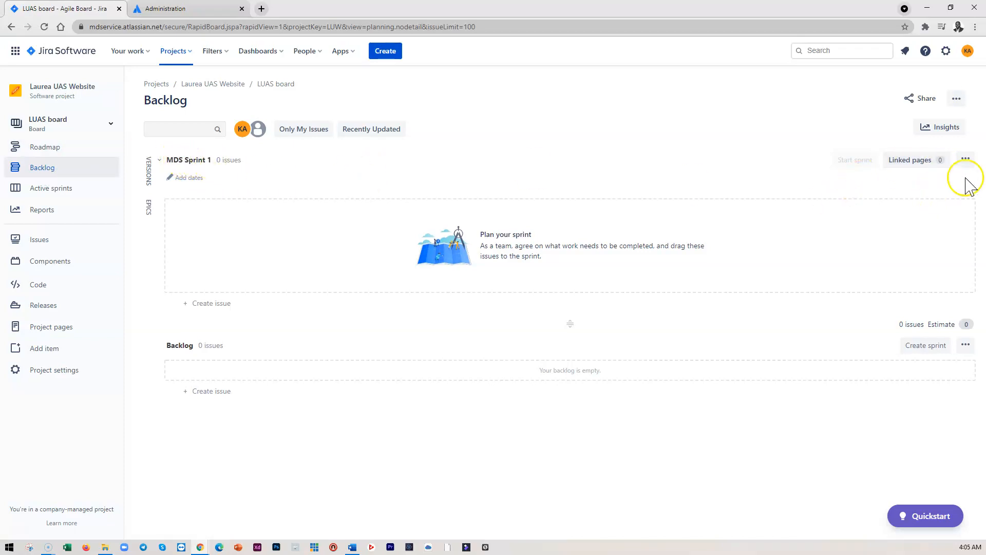
# Rename the sprint to LUAS Sprint 1
pyautogui.click(965, 159)
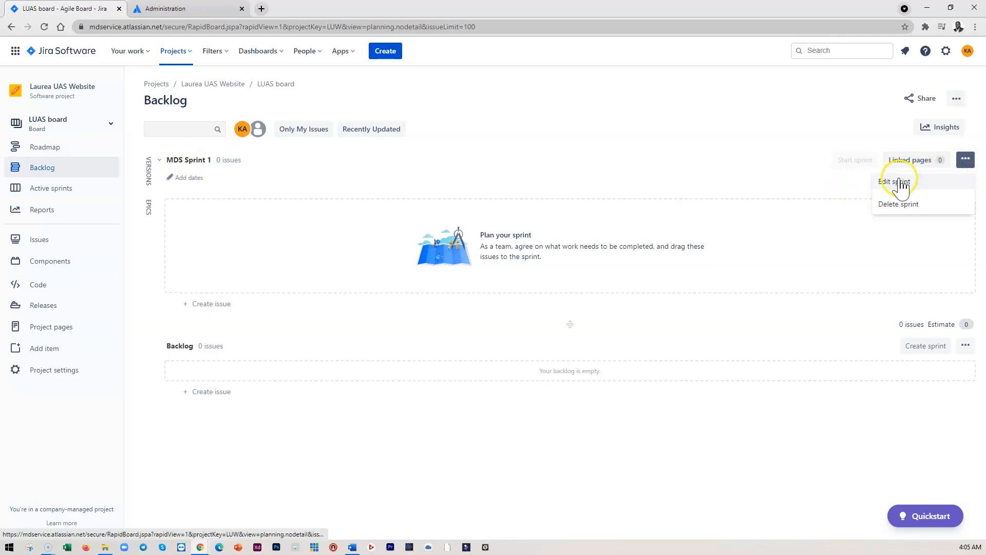
pyautogui.click(899, 184)
pyautogui.doubleClick(377, 217)
pyautogui.press('BackSpace')
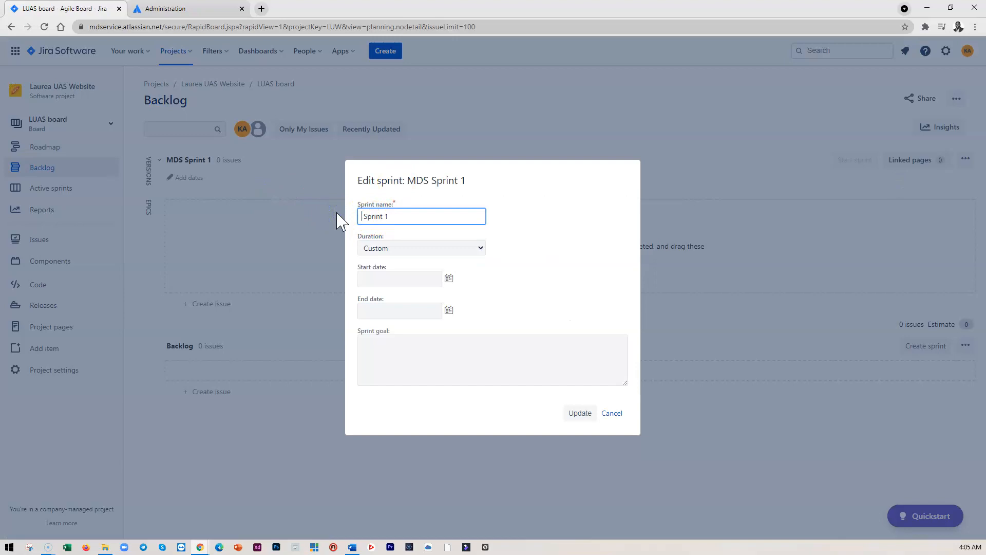
pyautogui.write('LUAS')
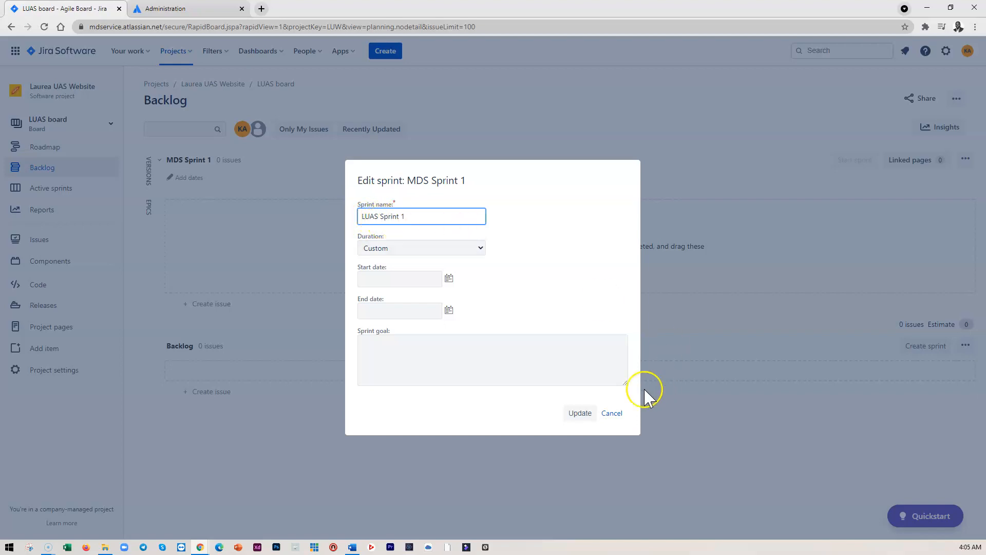
pyautogui.click(580, 414)
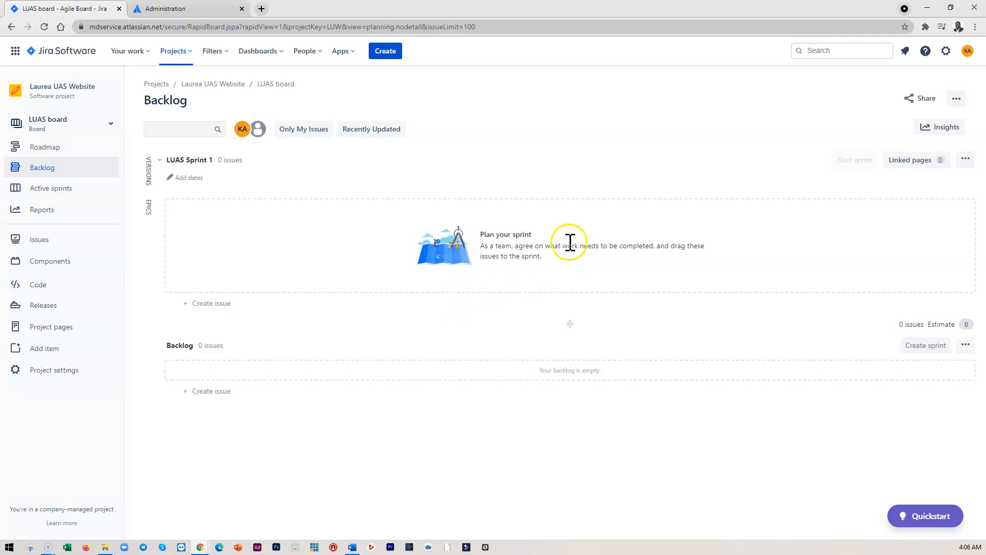
# Switch to the Word requirements document and scroll through the user stories
pyautogui.click(352, 547)
pyautogui.scroll(-20, 423, 304)
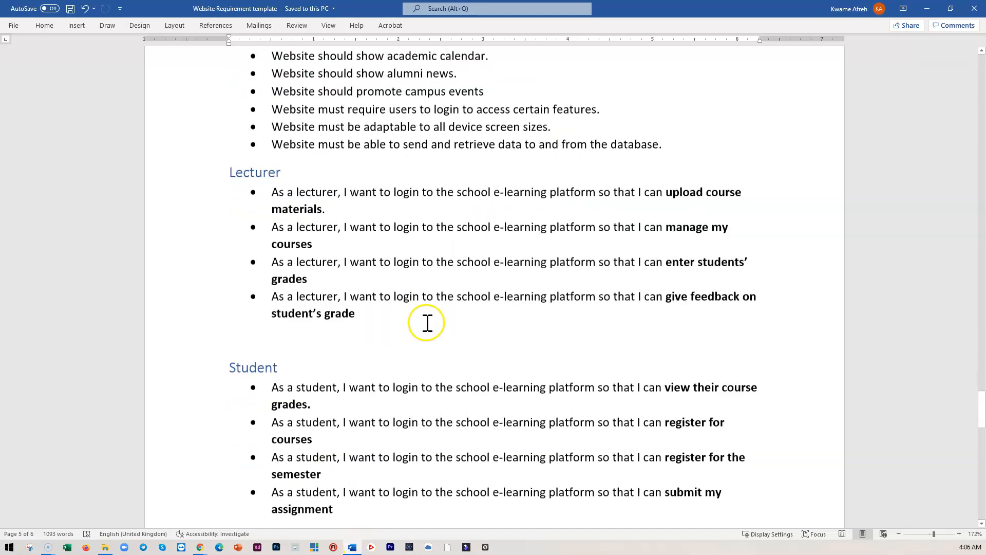
# Review the requirements document's functional requirements and site map, then leave the document for Jira
pyautogui.scroll(-5, 432, 345)
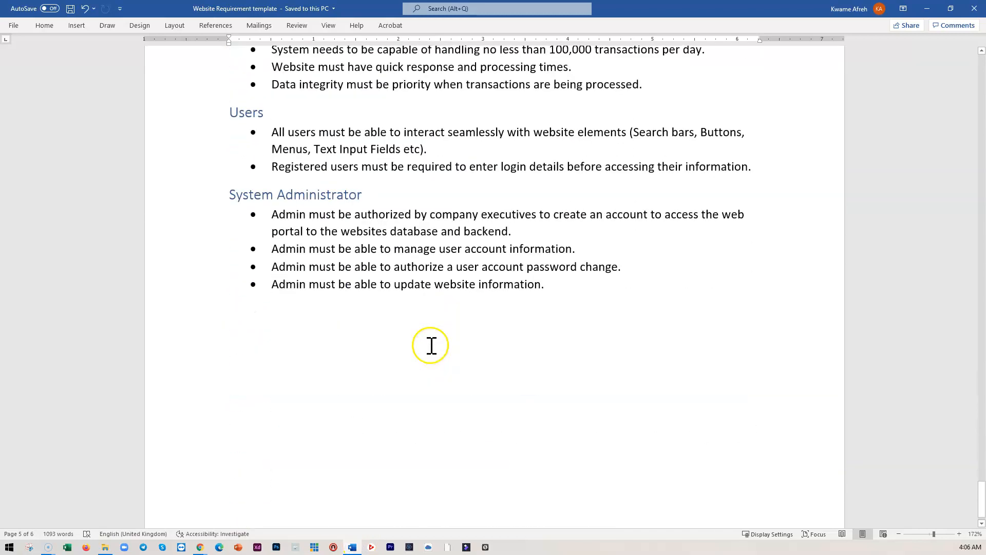
pyautogui.scroll(3, 432, 346)
pyautogui.scroll(-3, 432, 345)
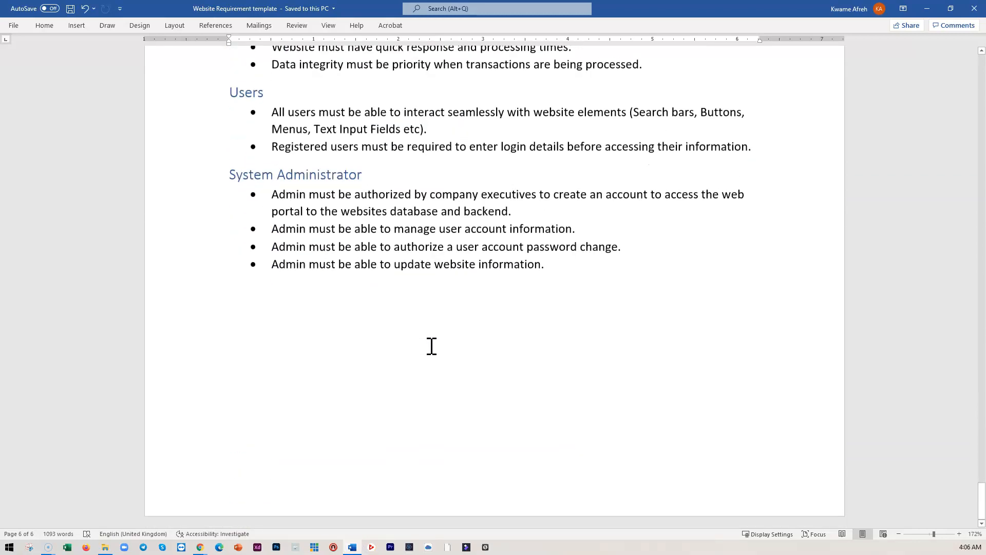
pyautogui.scroll(8, 431, 345)
pyautogui.scroll(20, 433, 345)
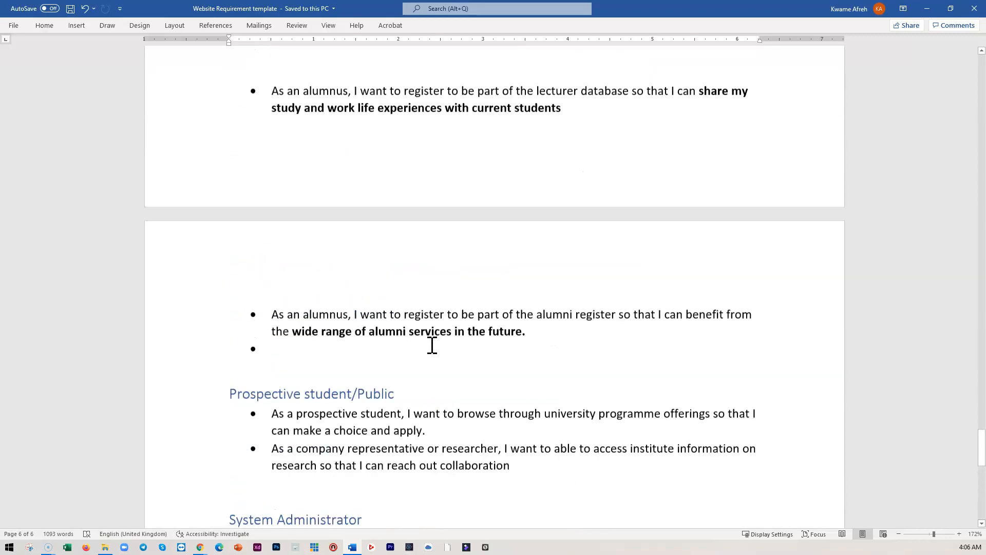
pyautogui.scroll(15, 432, 345)
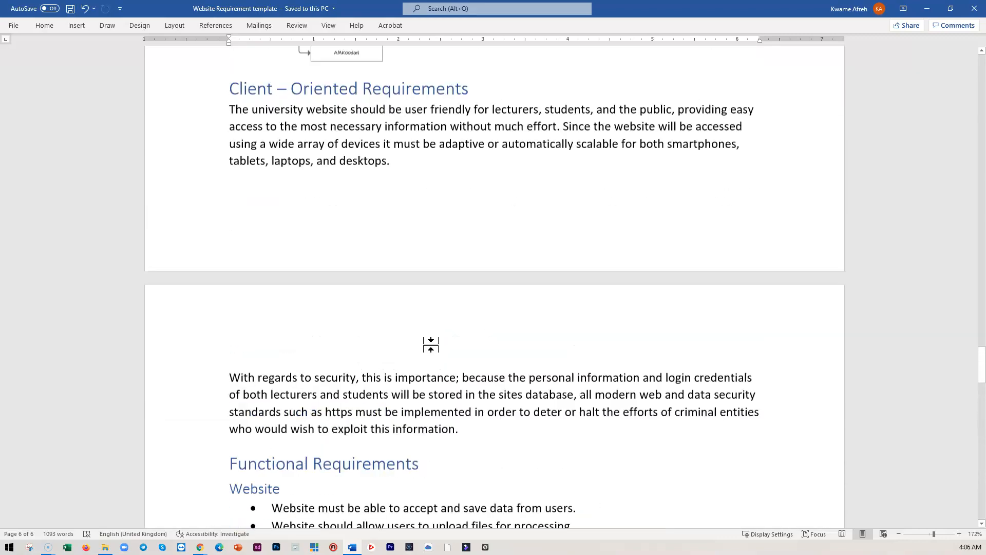
pyautogui.scroll(1, 430, 343)
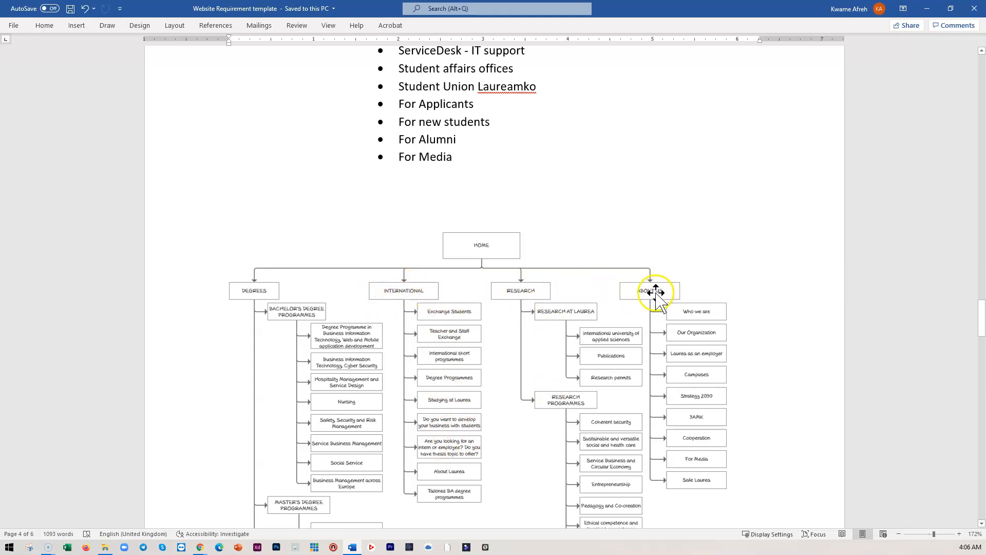
pyautogui.click(932, 9)
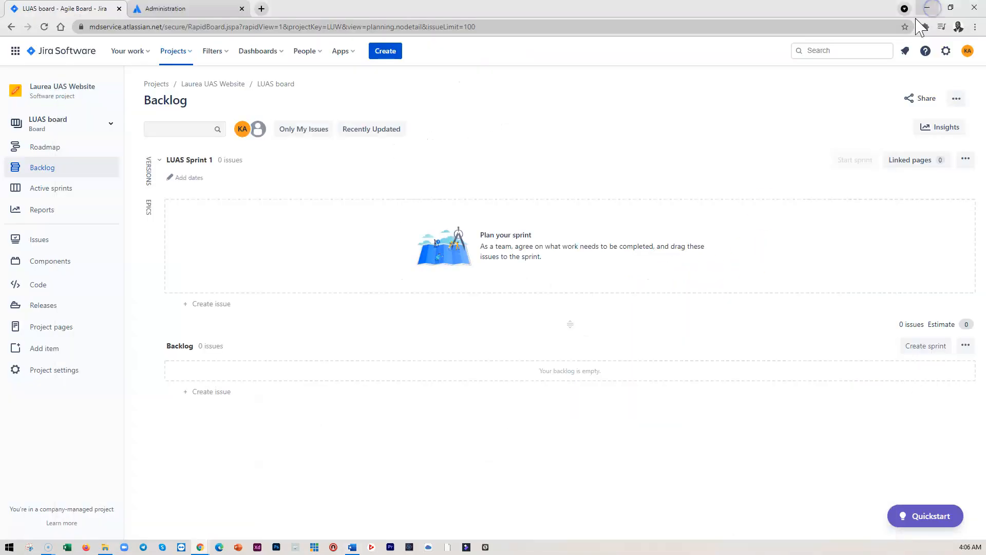
# Open the project Roadmap and create an epic named DEGREE PAGE
pyautogui.click(43, 148)
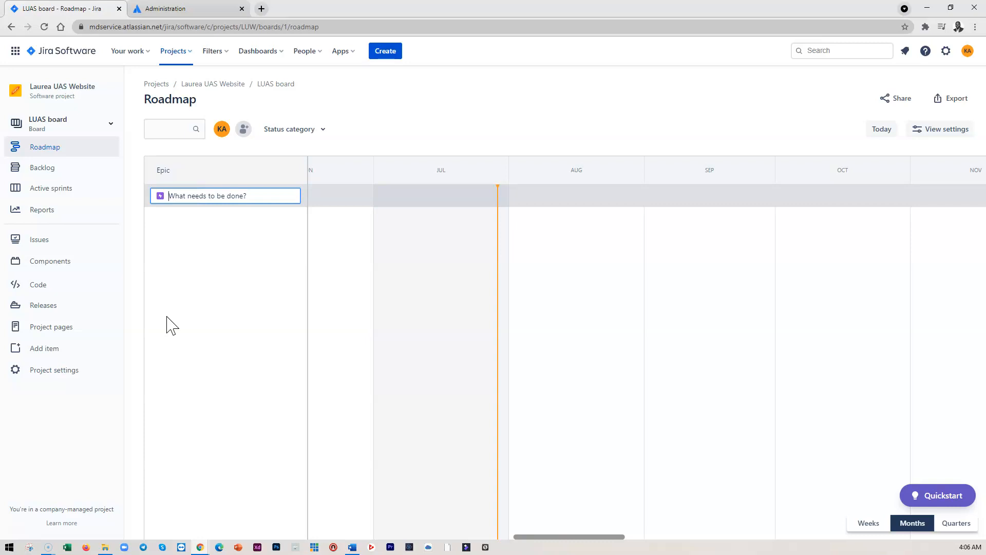
pyautogui.write('DEGREE PAG')
pyautogui.click(216, 258)
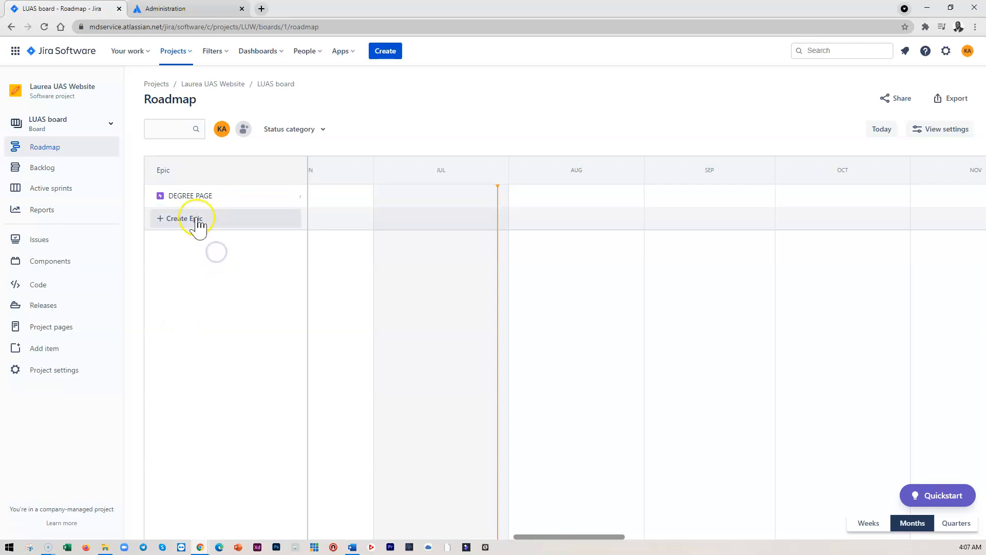
# Create two more epics named INTERNATIONAL and RESEARCH
pyautogui.click(195, 220)
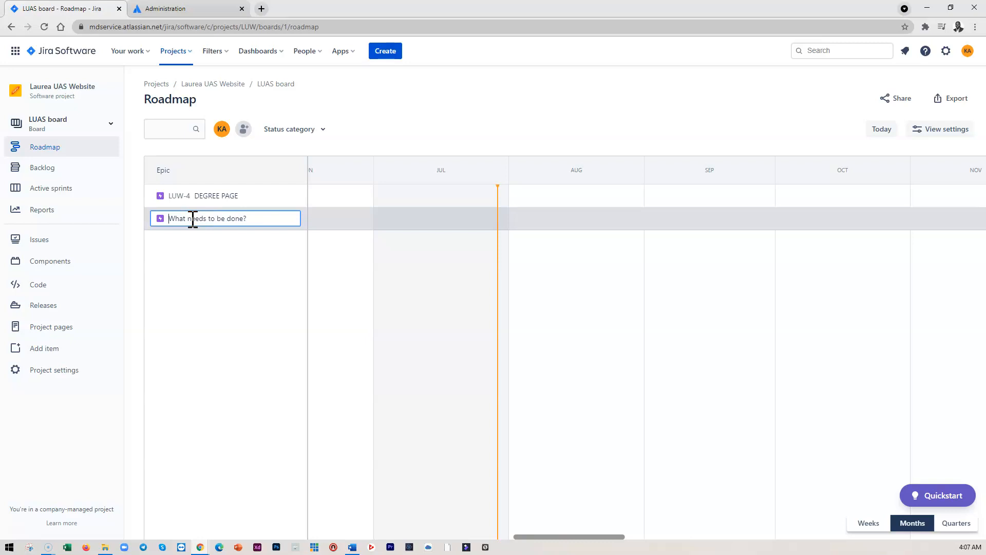
pyautogui.write('INTERNATIONAP')
pyautogui.click(206, 249)
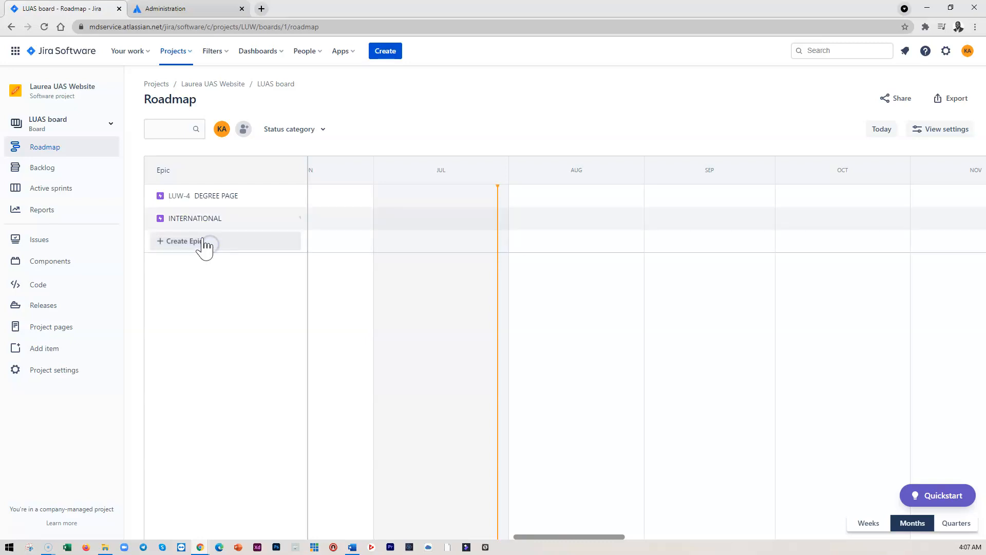
pyautogui.click(204, 245)
pyautogui.write('RESEARCH')
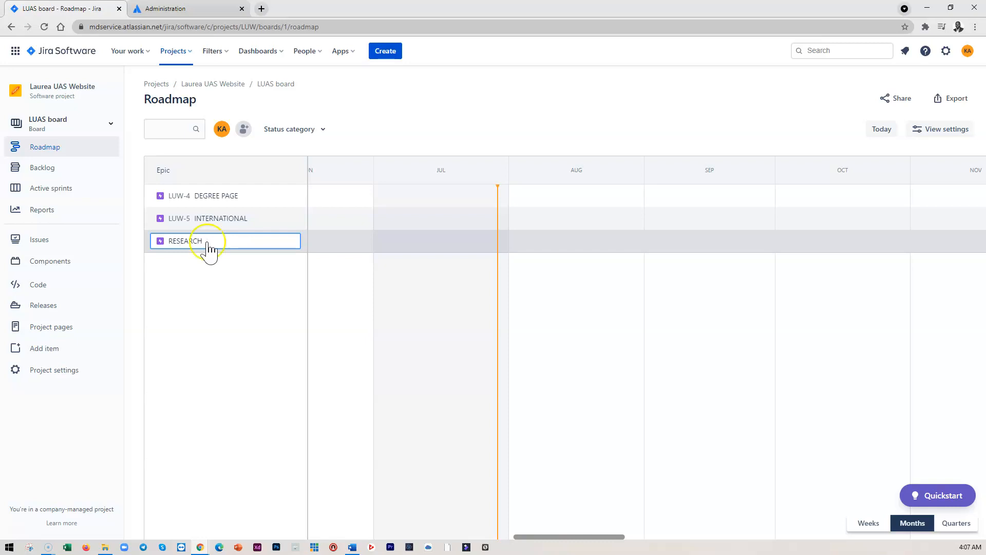
# Add epics named ABOUT US and QUICK LINKS to the roadmap
pyautogui.click(216, 267)
pyautogui.click(203, 263)
pyautogui.write('ABOUT US')
pyautogui.click(229, 297)
pyautogui.click(197, 292)
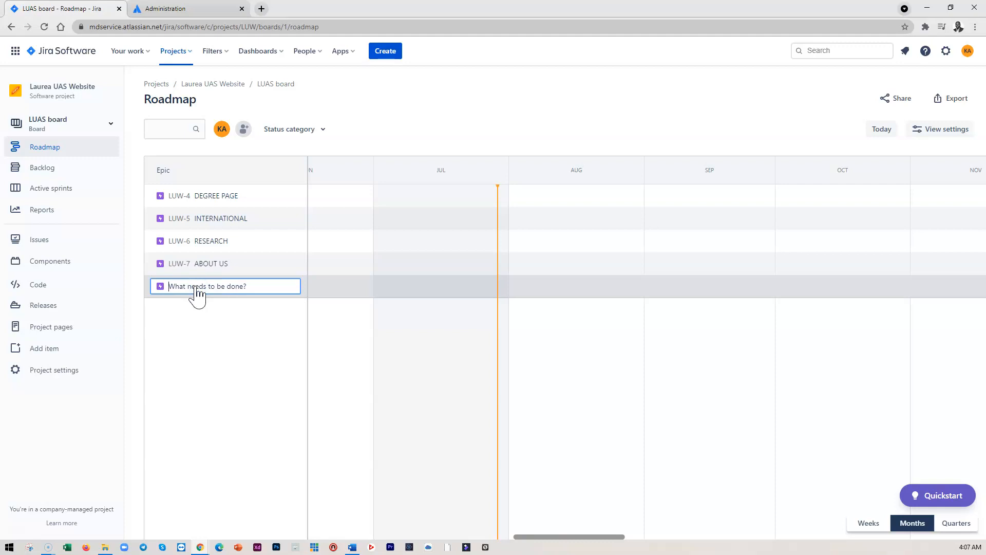
pyautogui.write('QUICK LINKS')
# Create a final epic named STUDENTS SERVICES
pyautogui.click(208, 311)
pyautogui.click(208, 310)
pyautogui.write('SE')
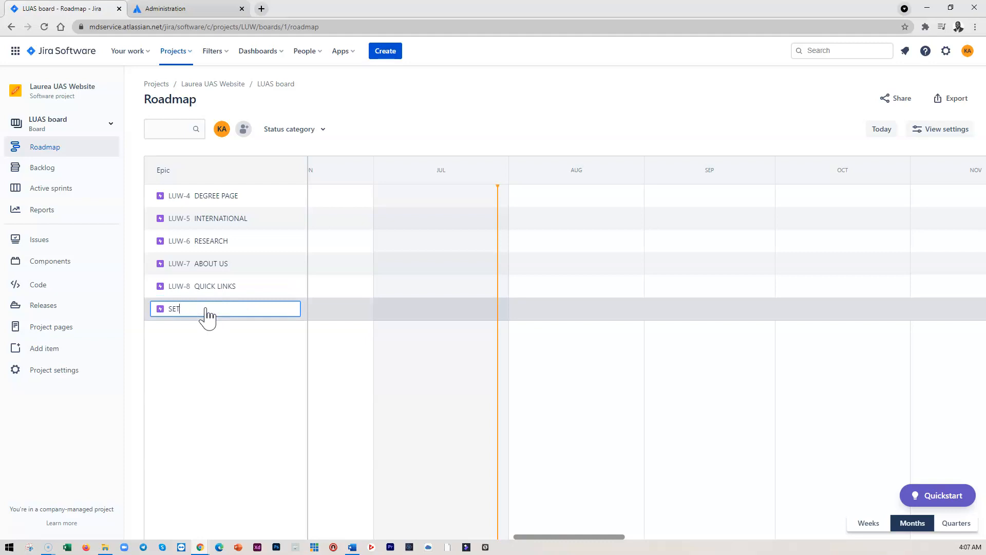
pyautogui.write('T')
pyautogui.press('BackSpace')
pyautogui.press('BackSpace')
pyautogui.write('TUDENTS SERVICES')
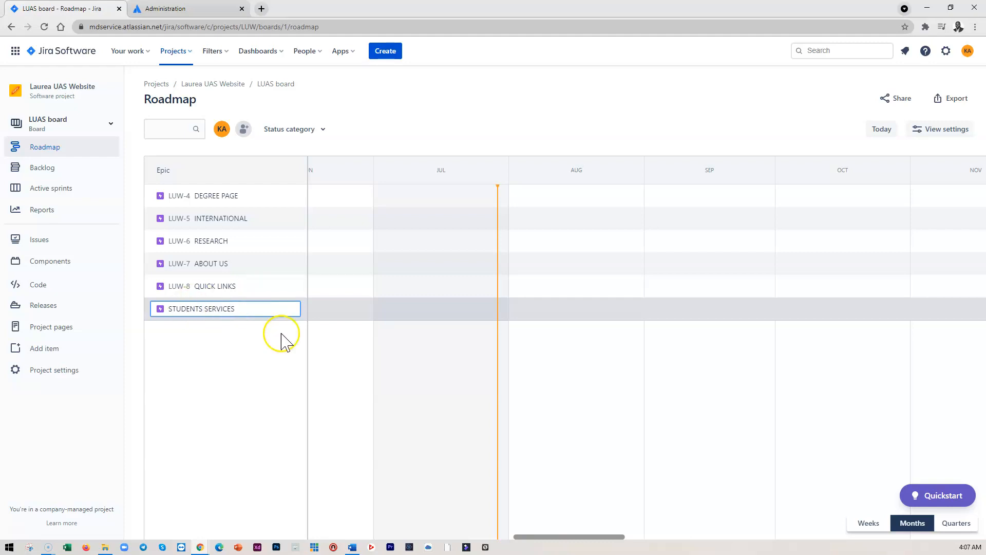
pyautogui.press('Return')
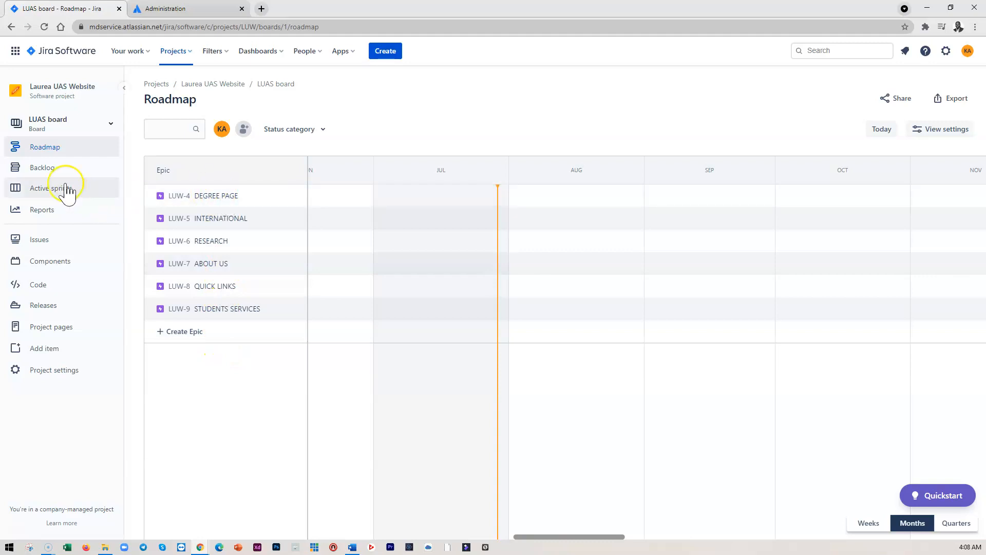
# Create a backlog story: As a user, I want o browser through degree programmes so that I can apply
pyautogui.click(43, 170)
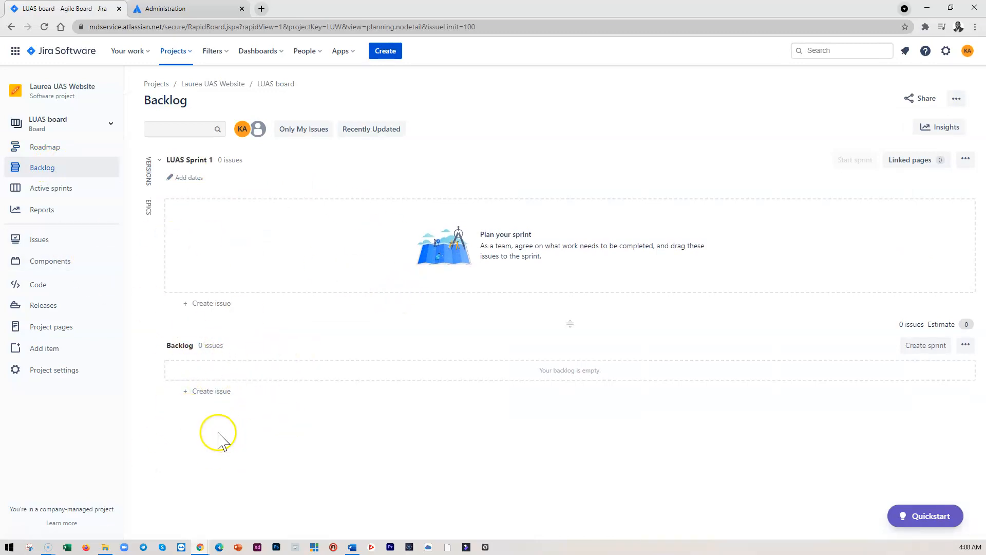
pyautogui.click(209, 391)
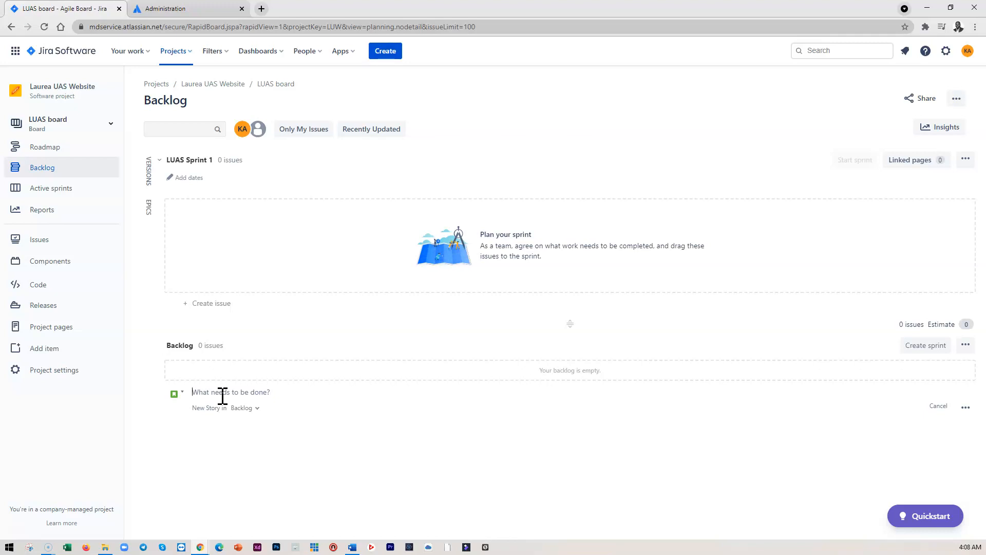
pyautogui.write('As')
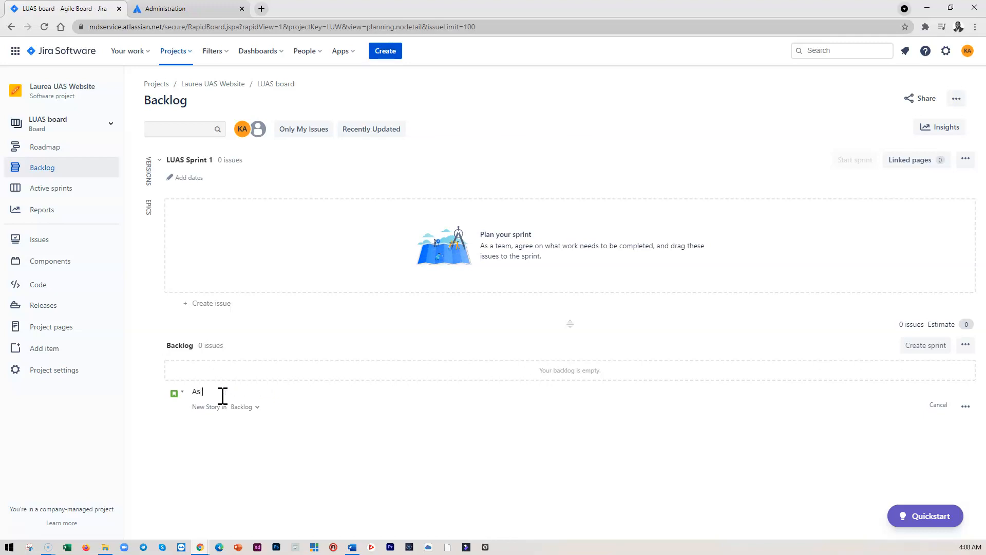
pyautogui.write(' a use')
pyautogui.press('BackSpace')
pyautogui.press('BackSpace')
pyautogui.write('Iww ant to')
pyautogui.write(' wa')
pyautogui.write('er')
pyautogui.click(222, 392)
pyautogui.write(',')
pyautogui.rightClick(266, 391)
pyautogui.click(290, 399)
pyautogui.write('through de')
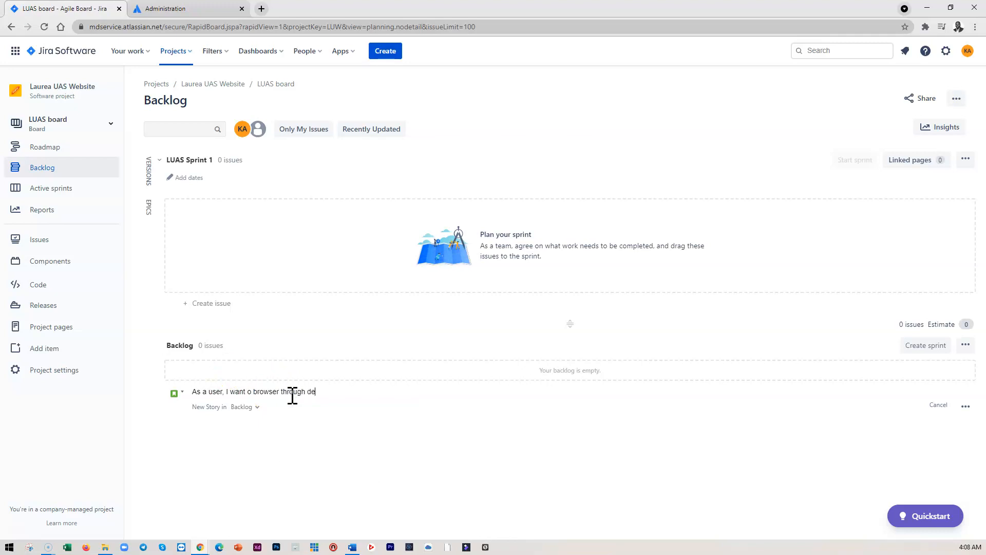
pyautogui.write('gree programmes so that I can apply')
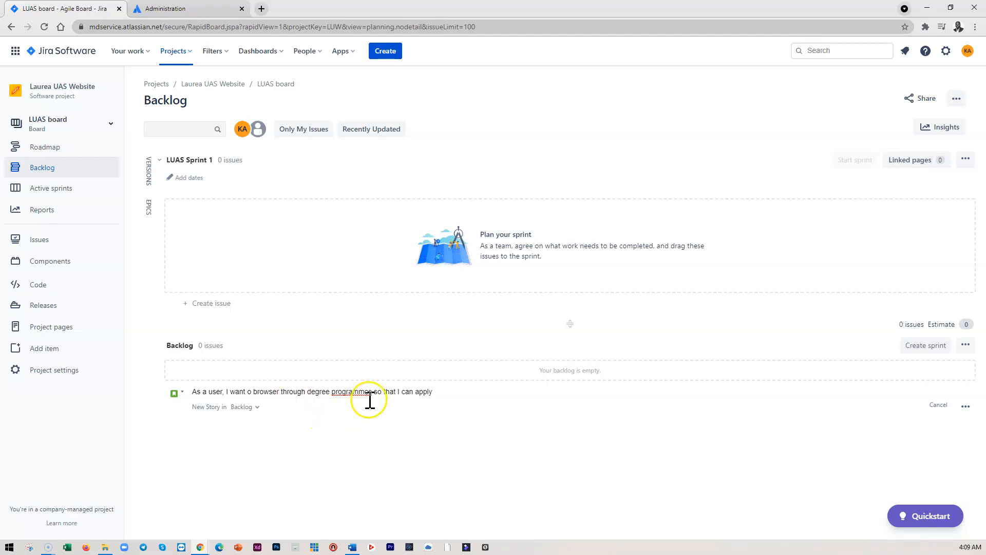
pyautogui.press('Return')
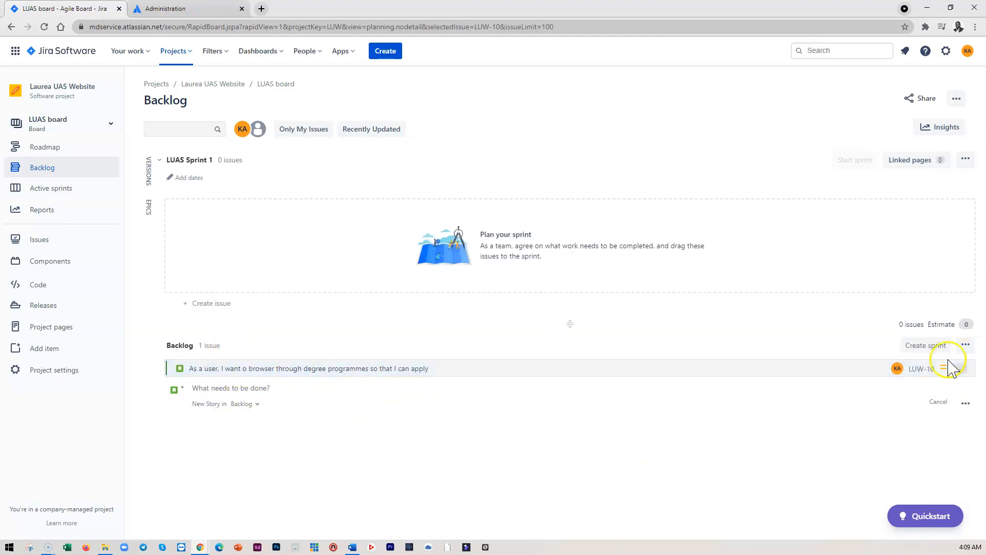
# Open the new story's details and then its full issue page
pyautogui.click(337, 369)
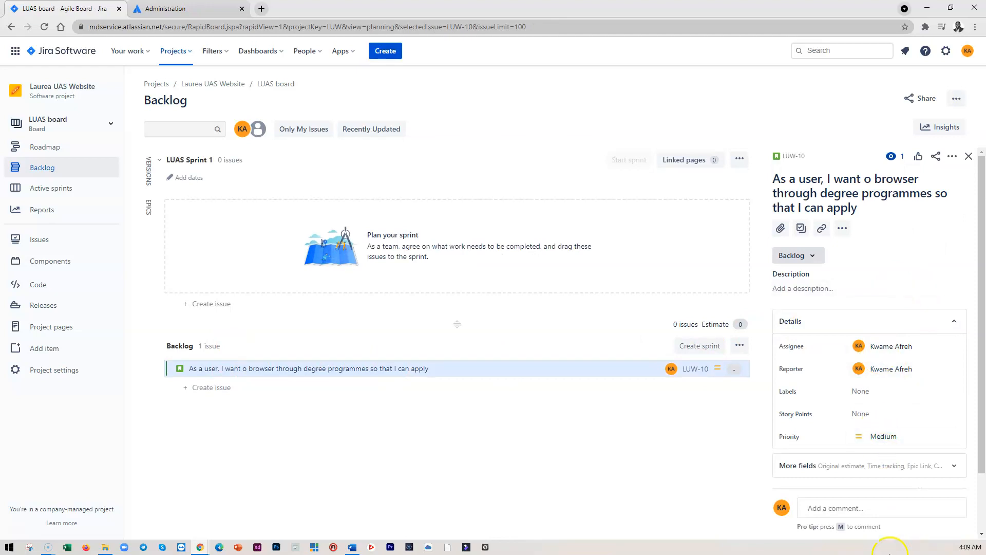
pyautogui.scroll(-2, 837, 380)
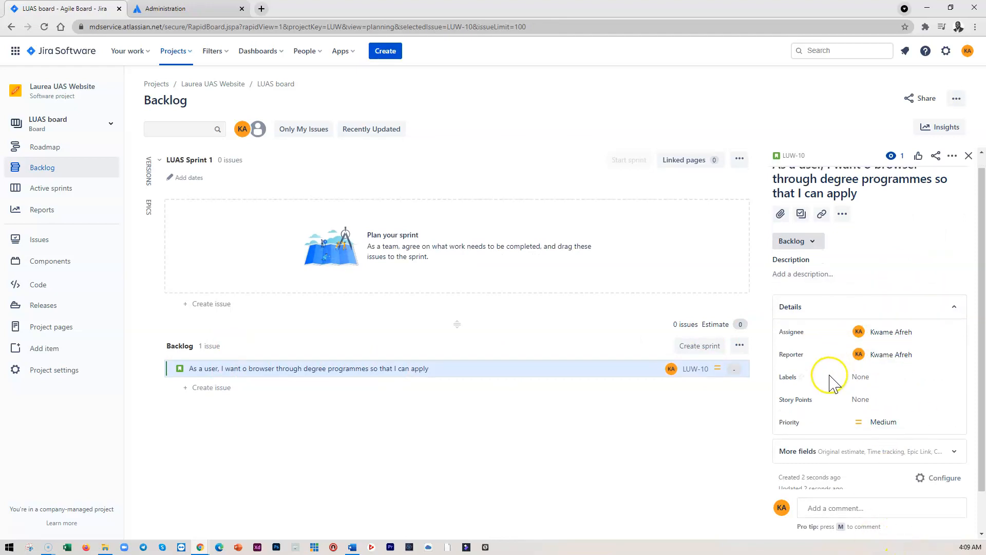
pyautogui.scroll(2, 832, 396)
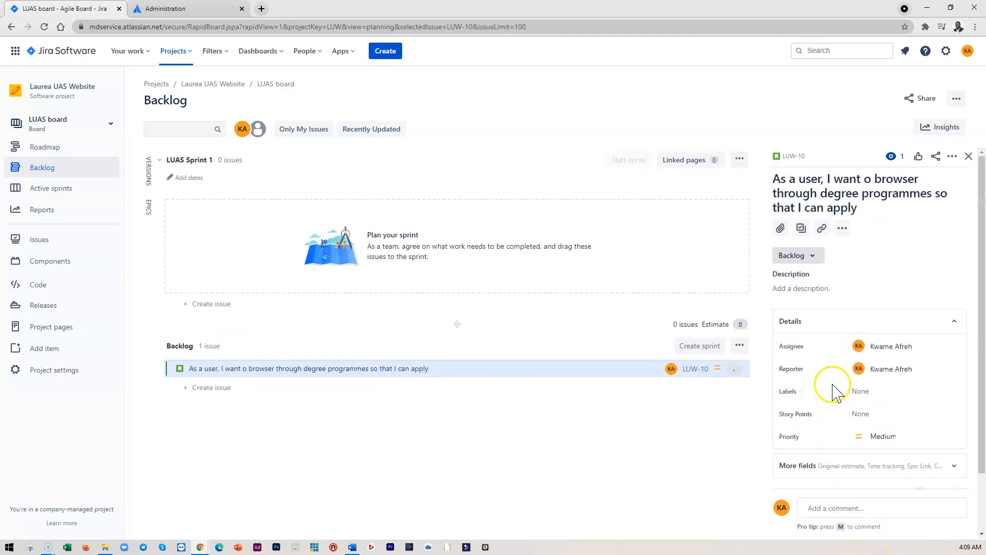
pyautogui.click(792, 157)
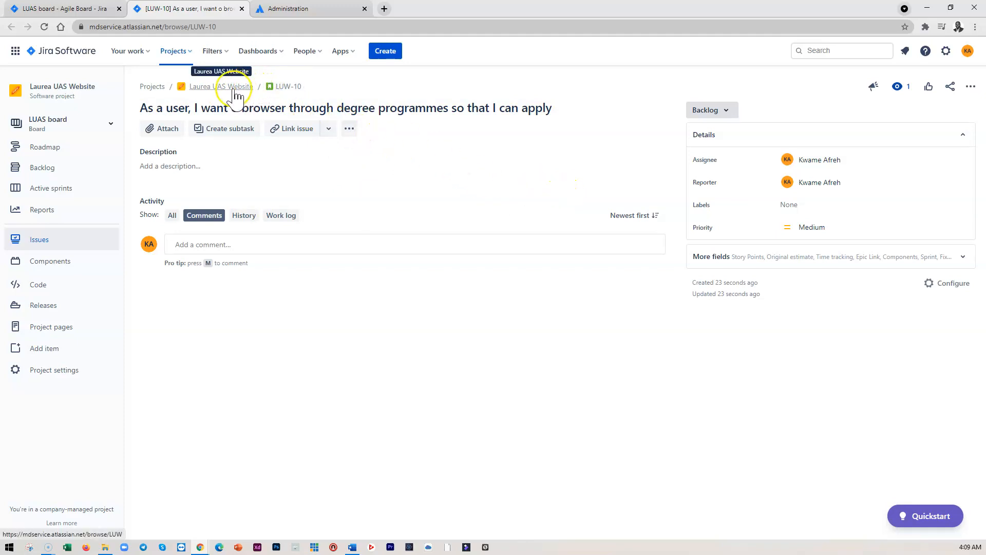
# Look through the story's extra actions and link options
pyautogui.click(351, 129)
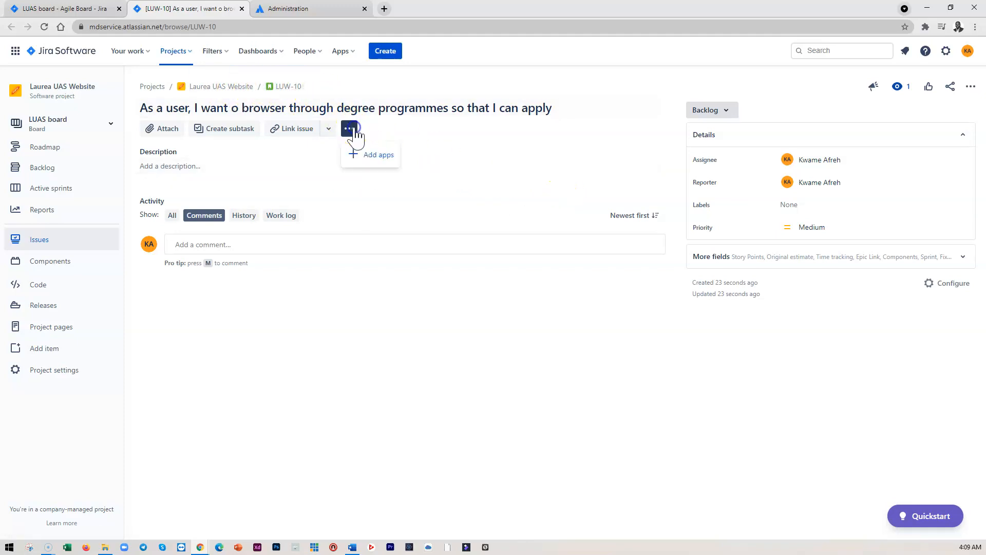
pyautogui.click(301, 155)
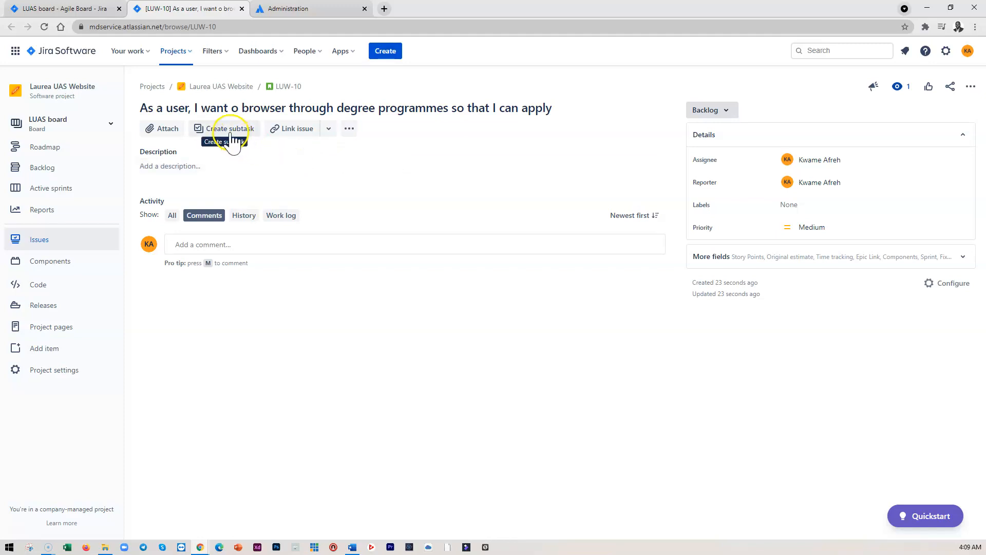
pyautogui.click(329, 128)
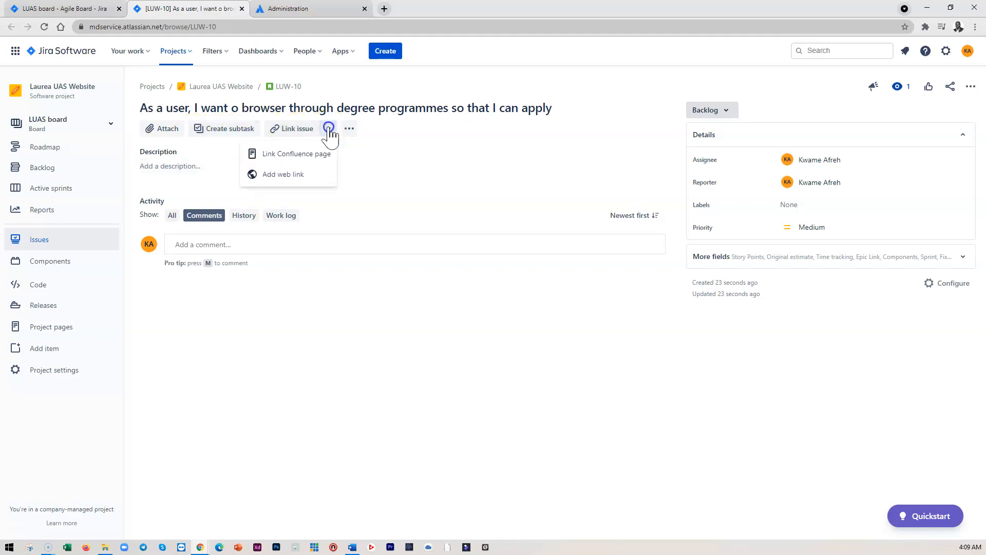
pyautogui.click(447, 143)
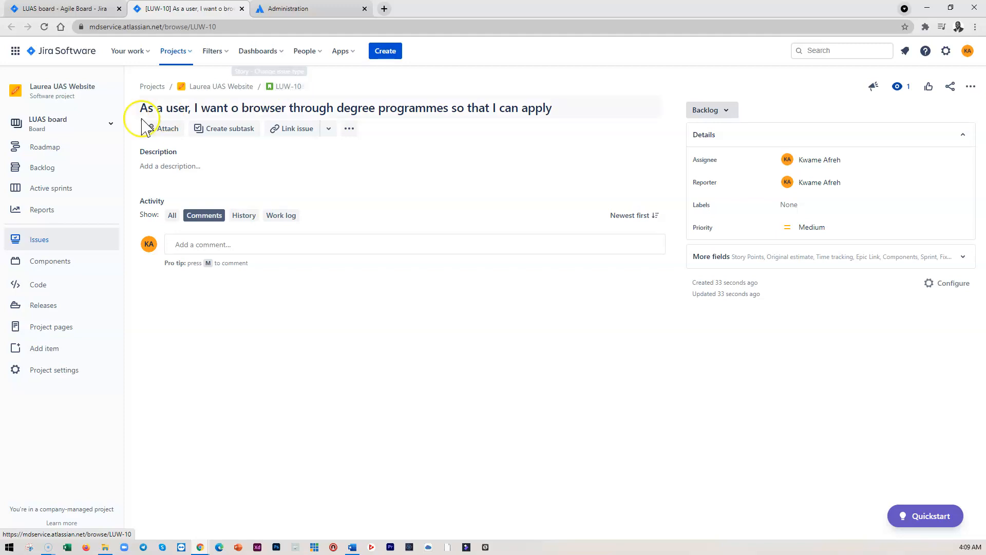
# Open the DEGREE PAGE epic from the roadmap and look through its details and available actions
pyautogui.click(44, 148)
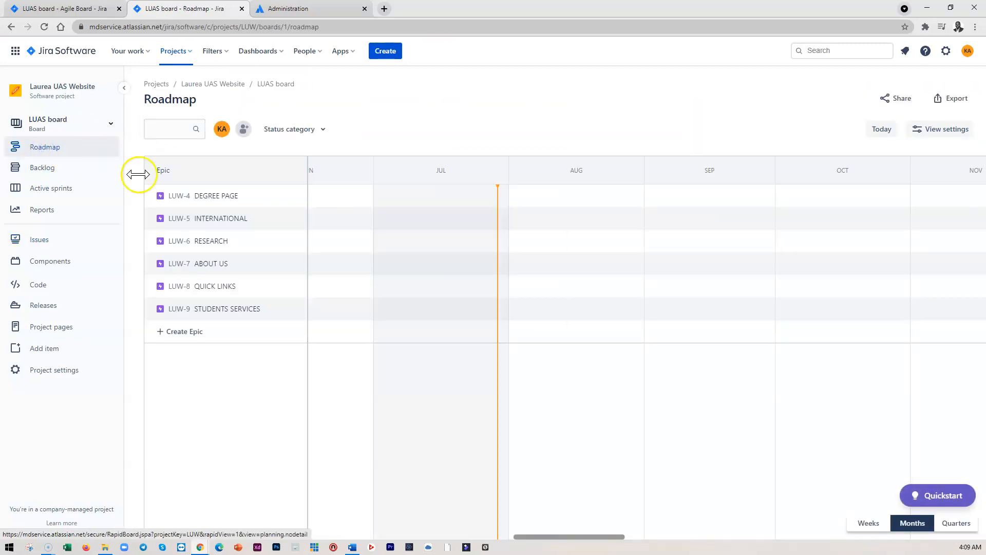
pyautogui.click(211, 196)
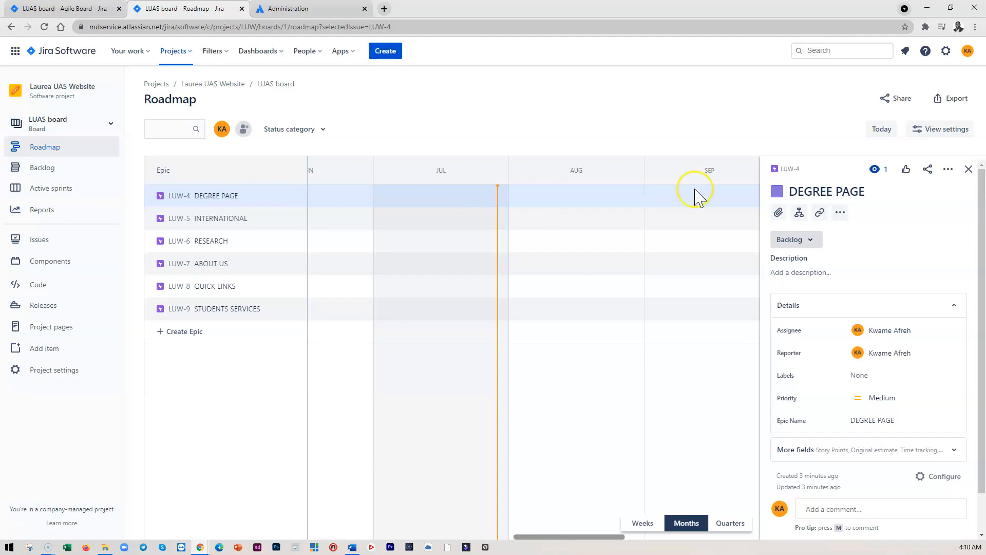
pyautogui.scroll(-2, 847, 304)
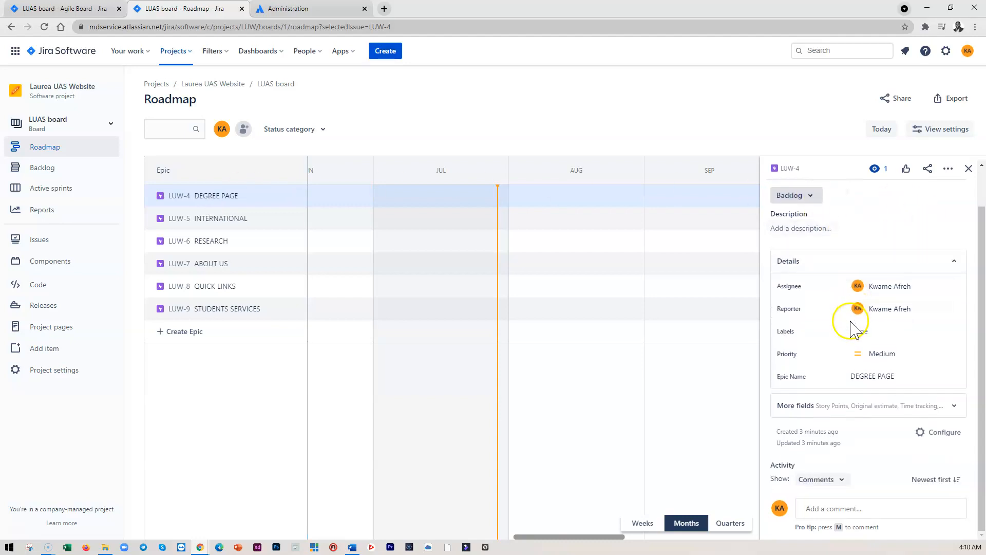
pyautogui.scroll(2, 828, 355)
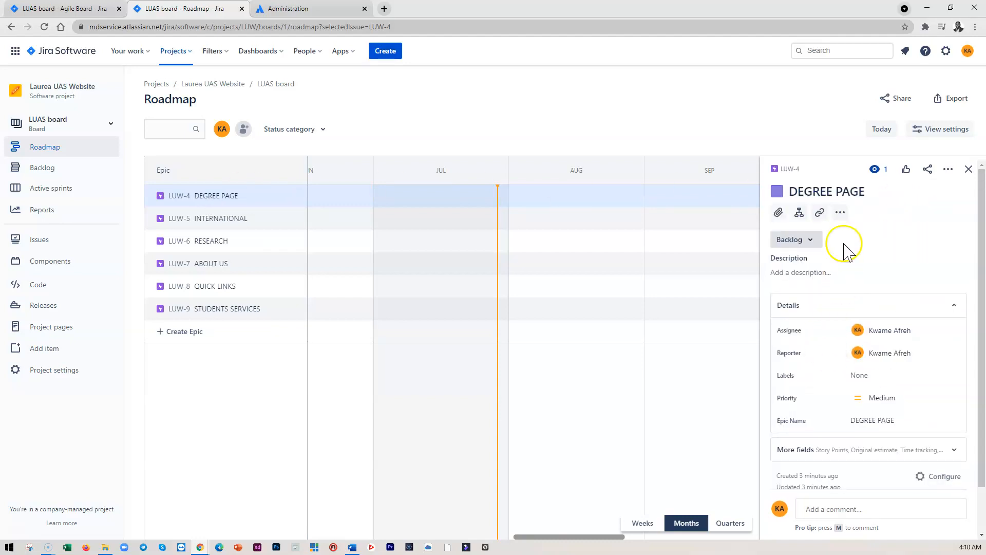
pyautogui.click(840, 212)
pyautogui.click(896, 212)
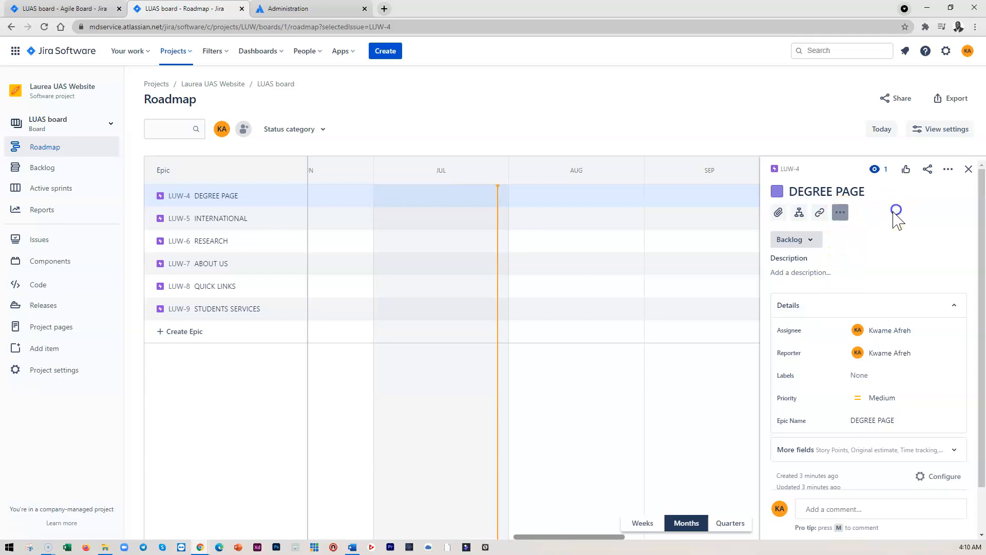
pyautogui.click(803, 210)
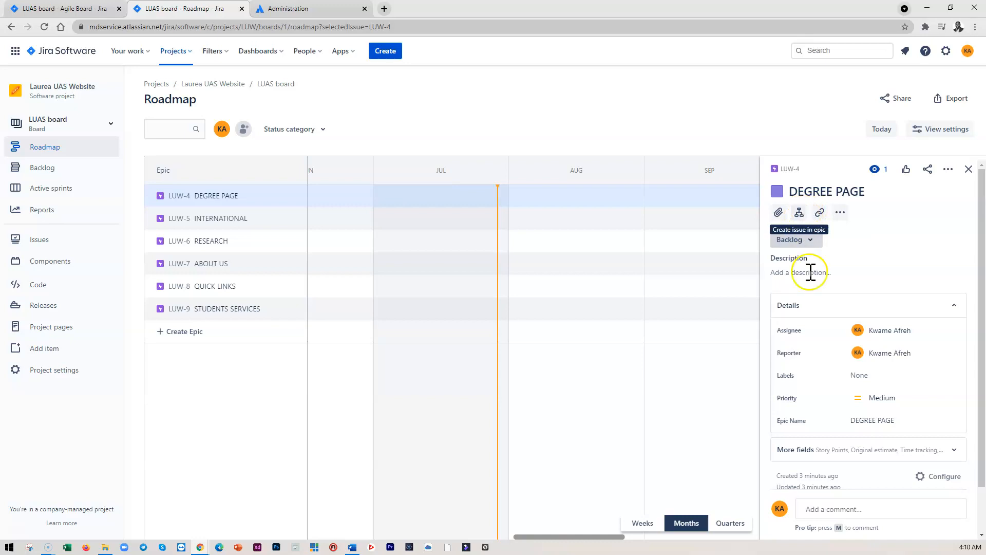
pyautogui.scroll(-1, 843, 363)
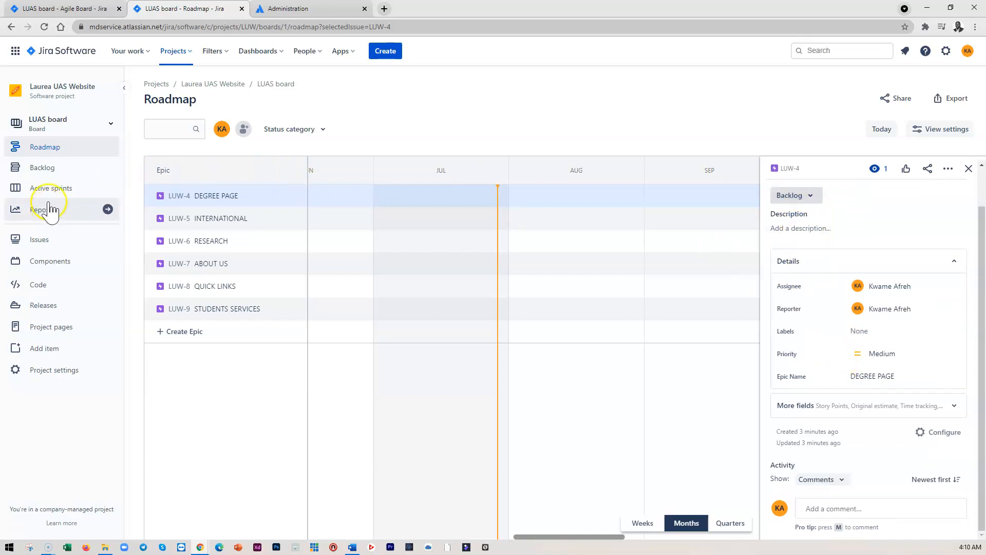
# From the backlog, open the degree programmes story's full issue page and set its Epic Link to DEGREE PAGE
pyautogui.click(43, 169)
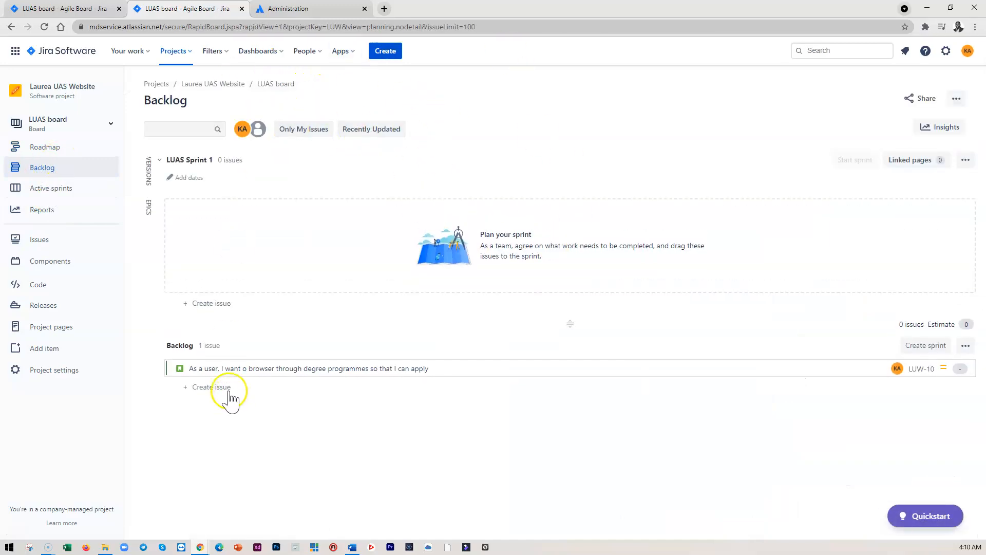
pyautogui.click(255, 368)
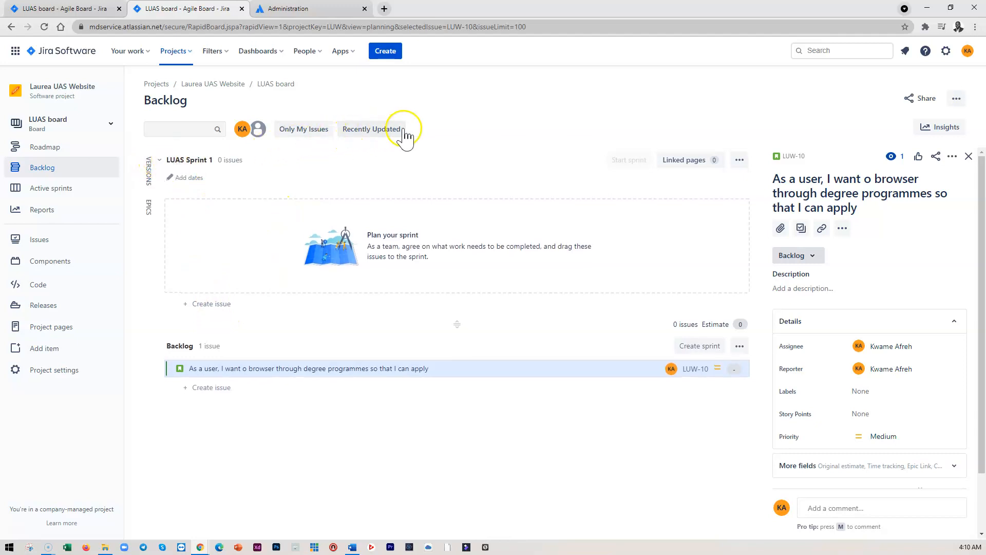
pyautogui.click(149, 206)
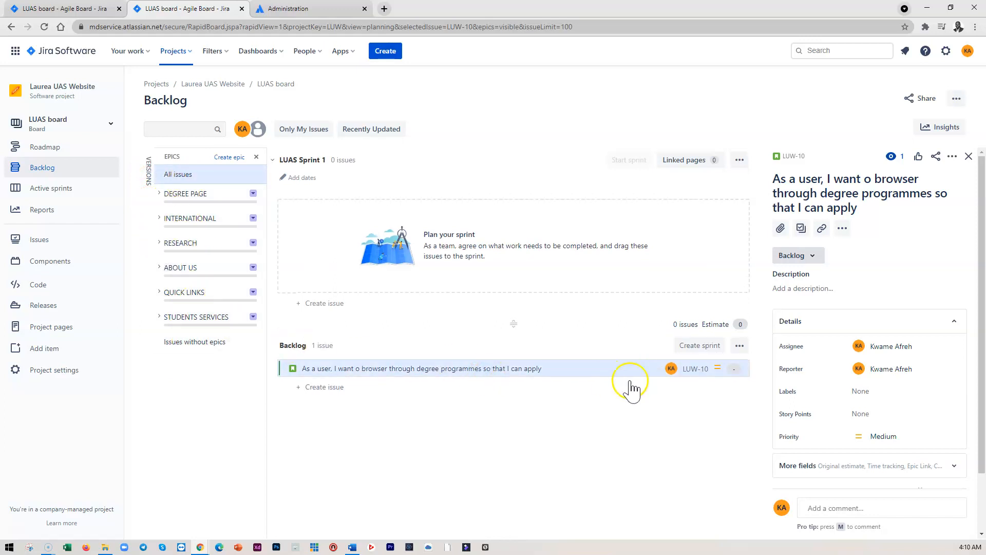
pyautogui.click(490, 374)
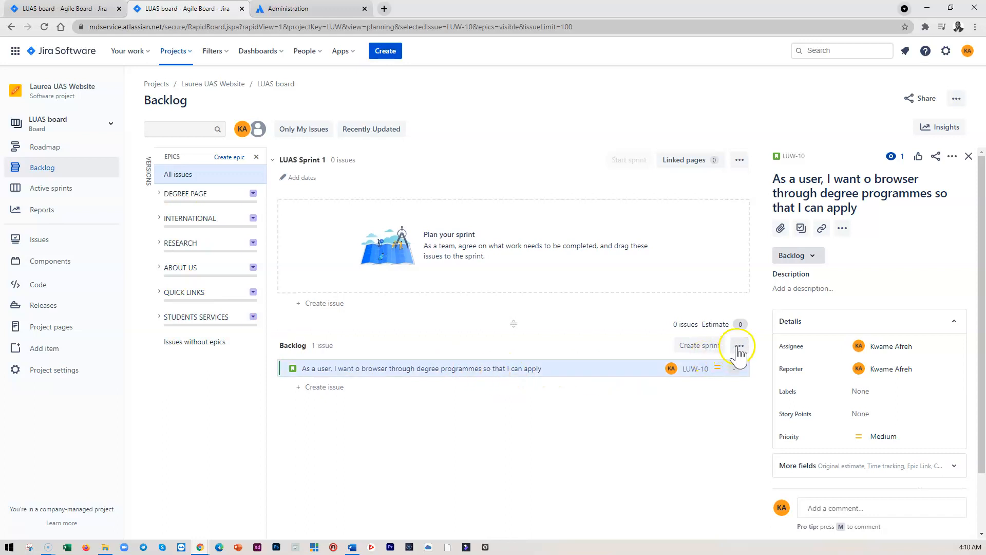
pyautogui.scroll(-1, 856, 393)
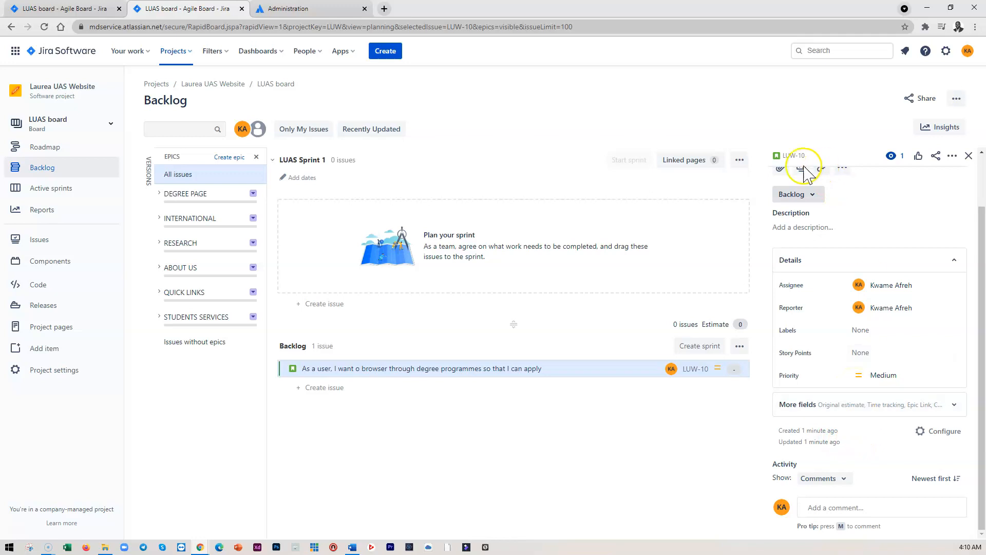
pyautogui.scroll(1, 799, 170)
pyautogui.click(791, 156)
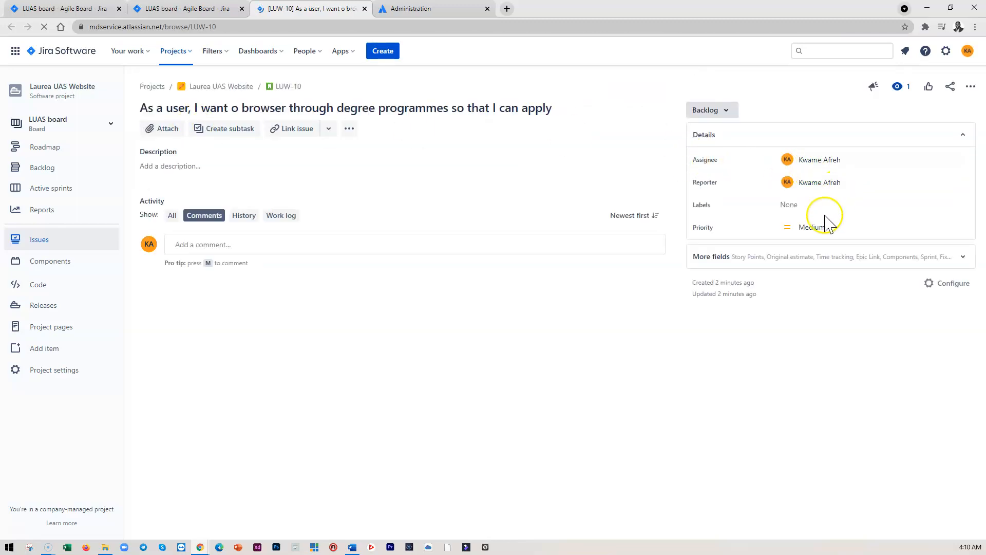
pyautogui.click(962, 260)
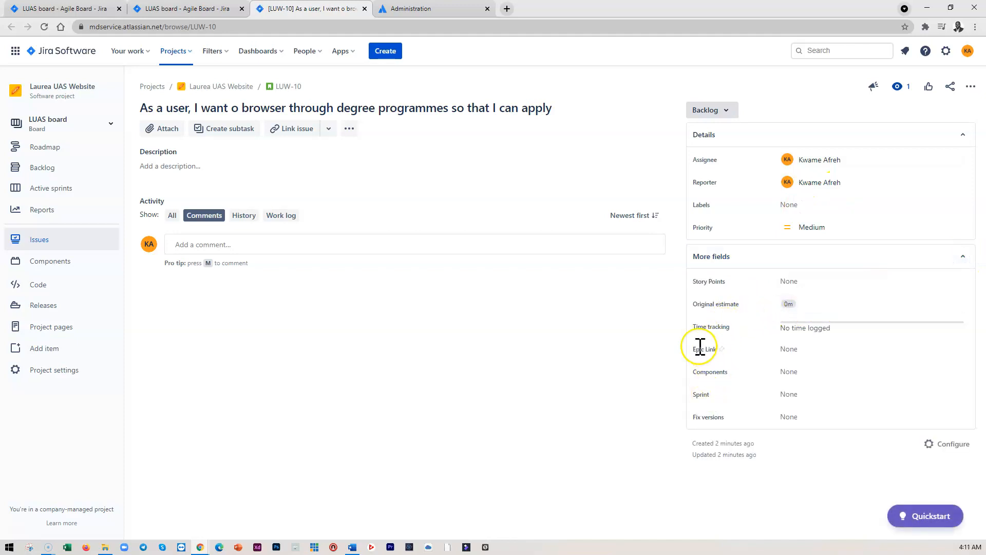
pyautogui.click(801, 351)
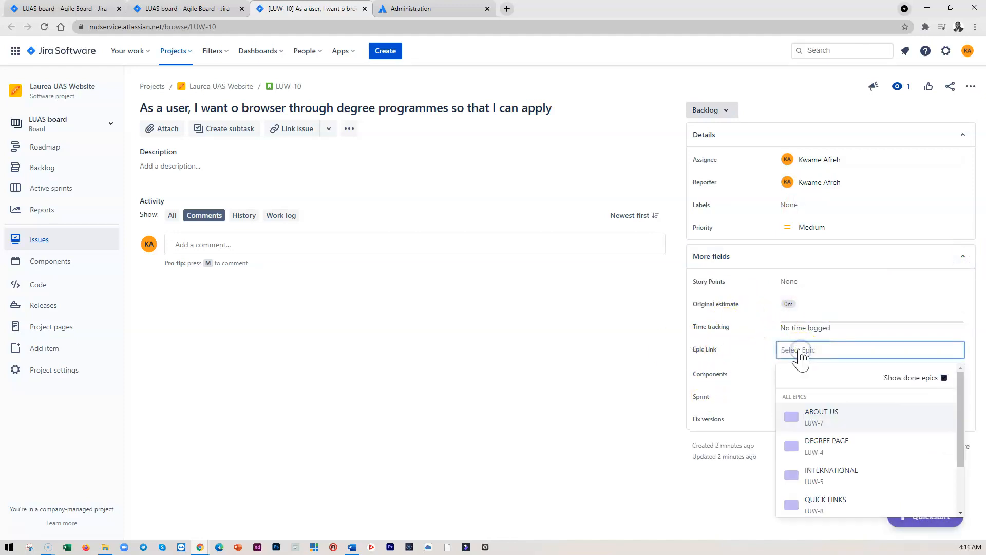
pyautogui.click(835, 450)
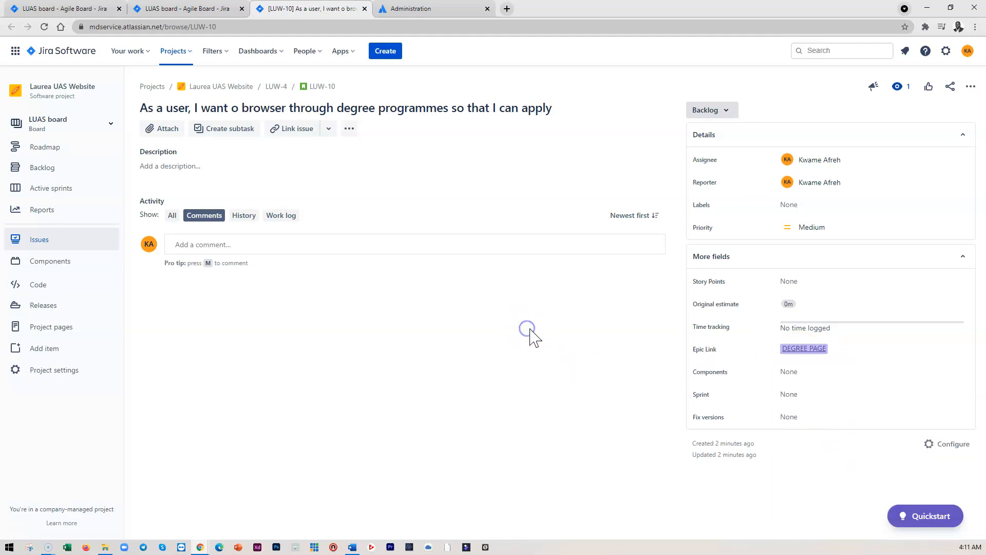
# Reload the backlog board to check the story's epic label, then return to the story's issue page
pyautogui.click(194, 9)
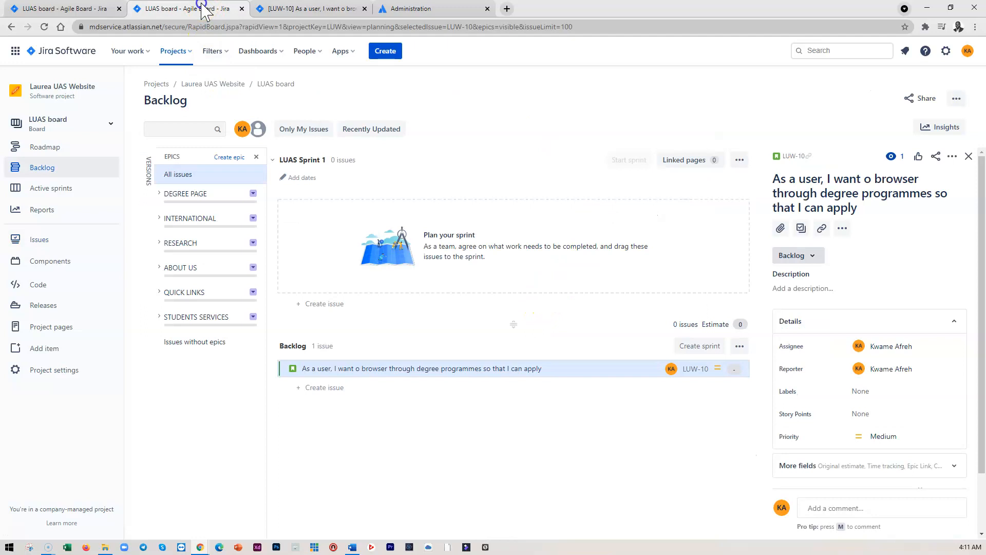
pyautogui.click(257, 156)
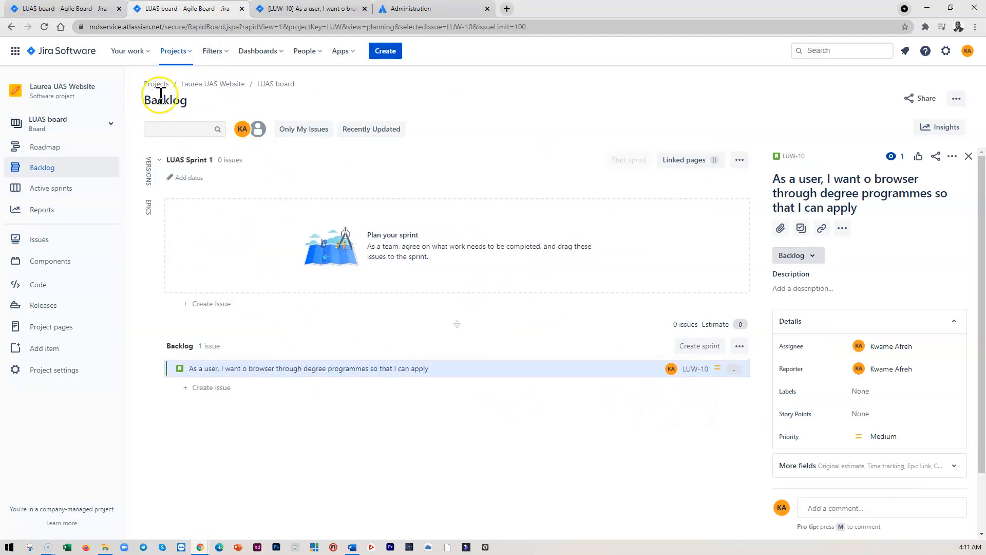
pyautogui.click(43, 28)
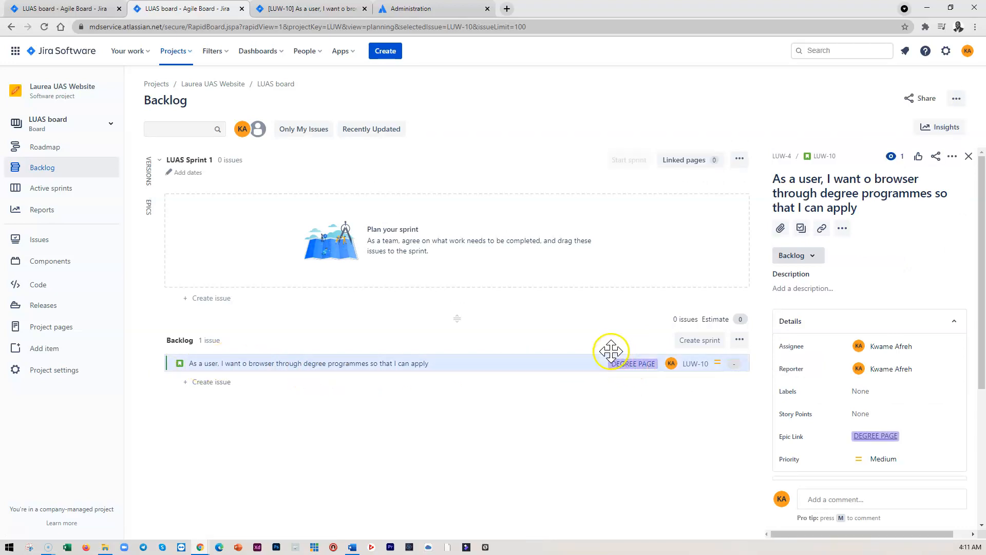
pyautogui.click(969, 156)
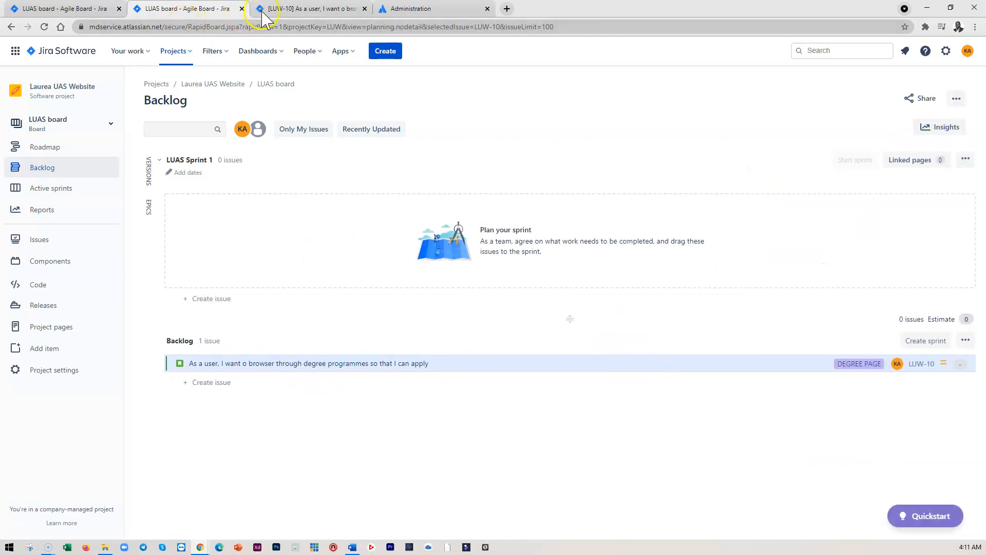
pyautogui.click(282, 9)
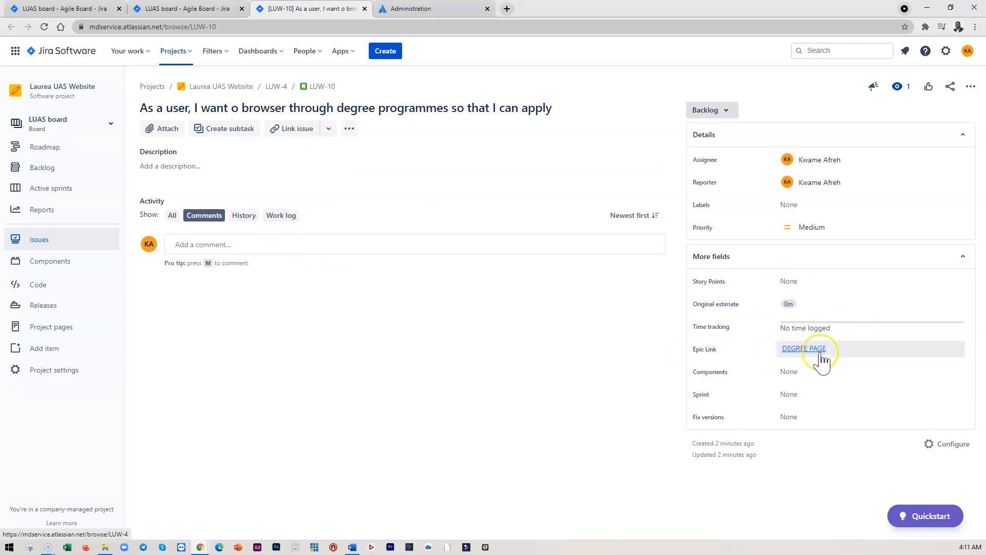
pyautogui.moveTo(818, 354)
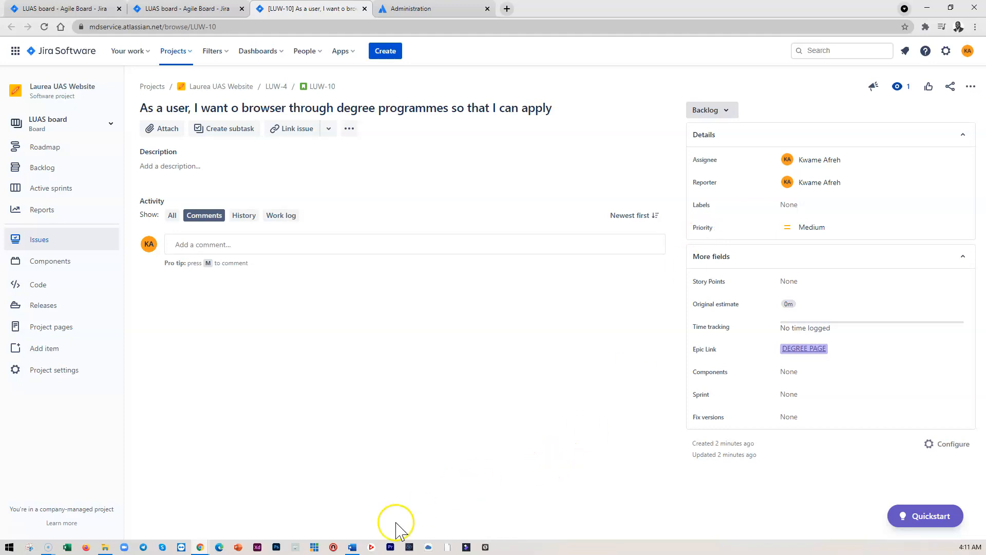
# In the Word requirements document, copy the Degrees section of the website sitemap, including its bachelor's, master's and other programmes
pyautogui.click(352, 547)
pyautogui.scroll(5, 560, 226)
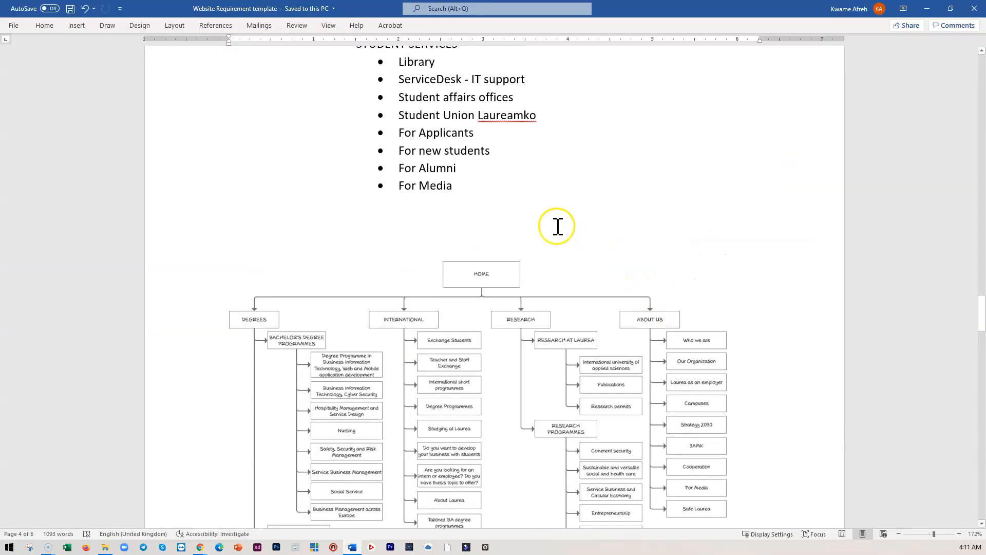
pyautogui.scroll(20, 562, 250)
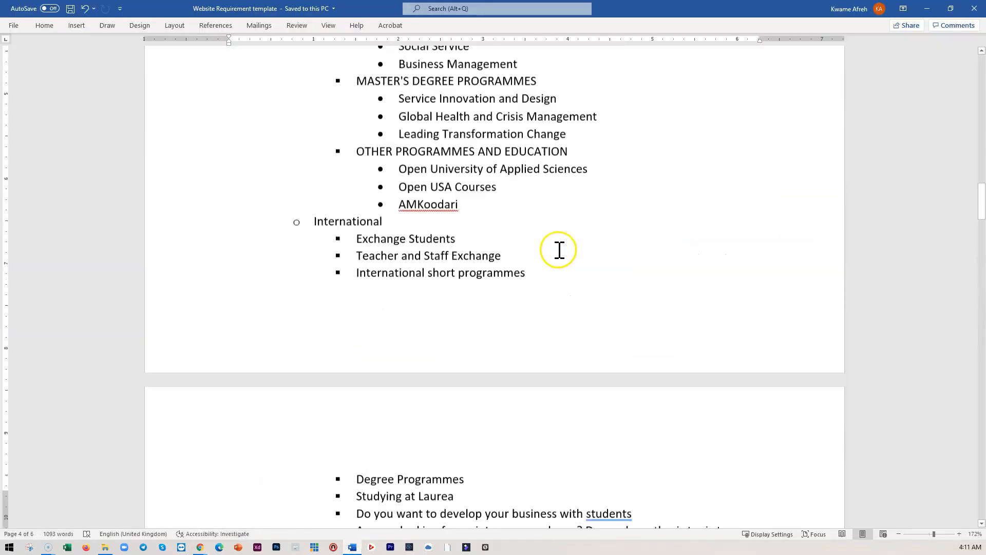
pyautogui.scroll(6, 564, 250)
pyautogui.scroll(-9, 566, 252)
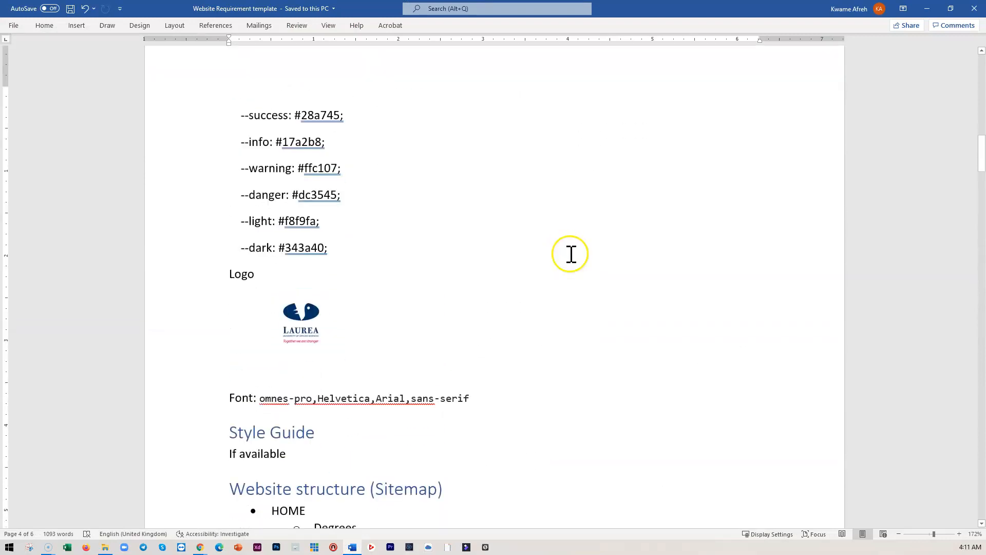
pyautogui.scroll(-5, 570, 253)
pyautogui.scroll(4, 570, 252)
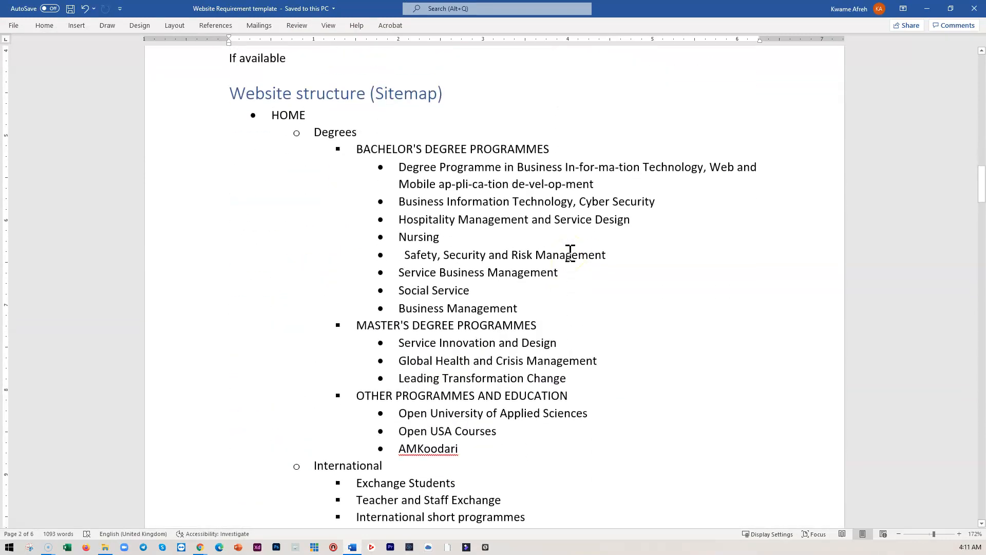
pyautogui.click(354, 150)
pyautogui.scroll(-1, 355, 152)
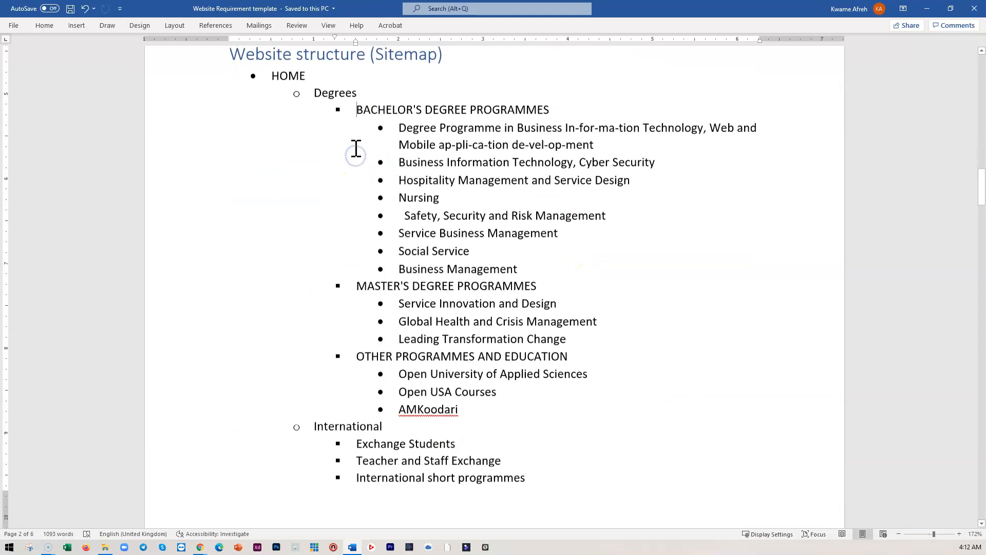
pyautogui.moveTo(319, 92); pyautogui.dragTo(518, 404)
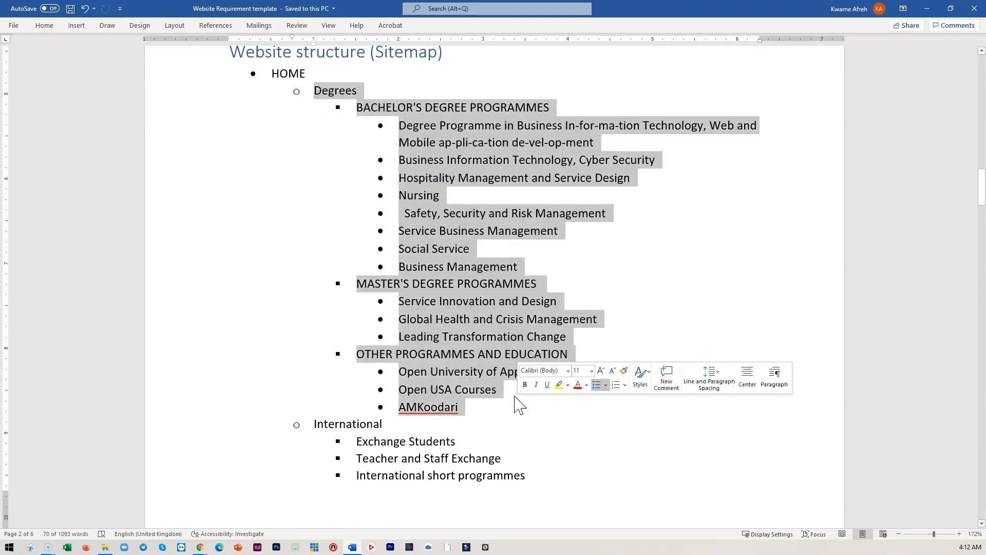
pyautogui.rightClick(464, 302)
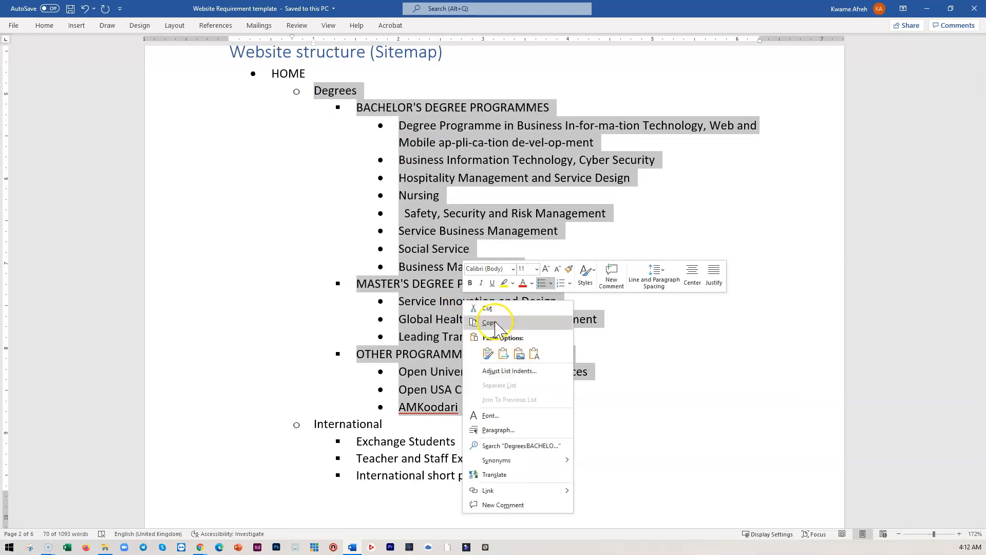
pyautogui.click(496, 323)
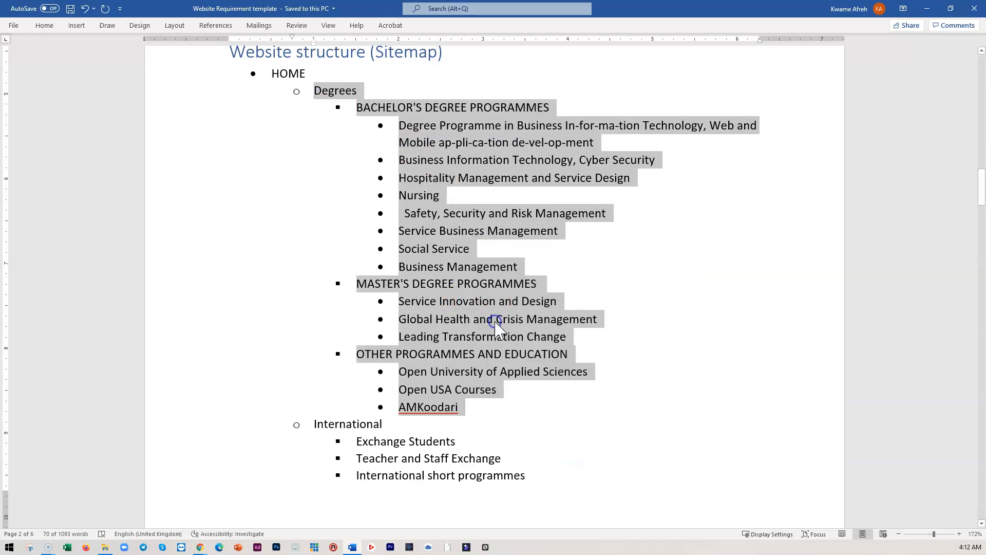
# Write the story's description with the lines Specification and Degree programes followed by the pasted Degrees programme list
pyautogui.click(927, 8)
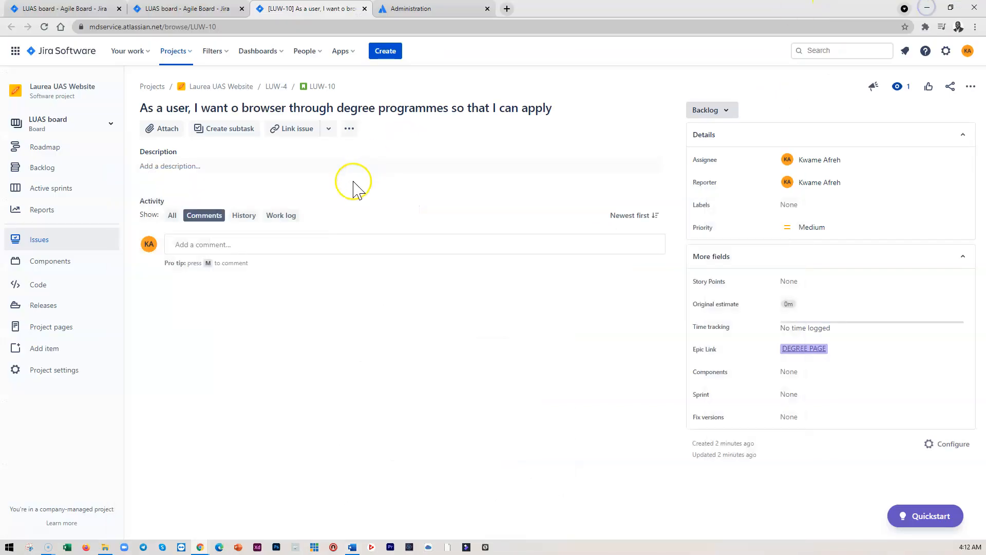
pyautogui.click(181, 165)
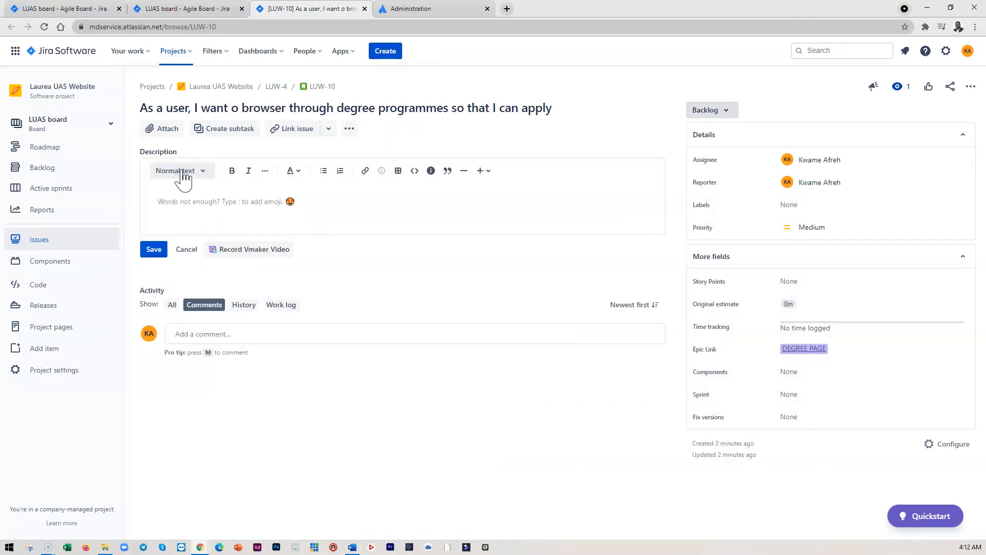
pyautogui.press('Return')
pyautogui.press('Return')
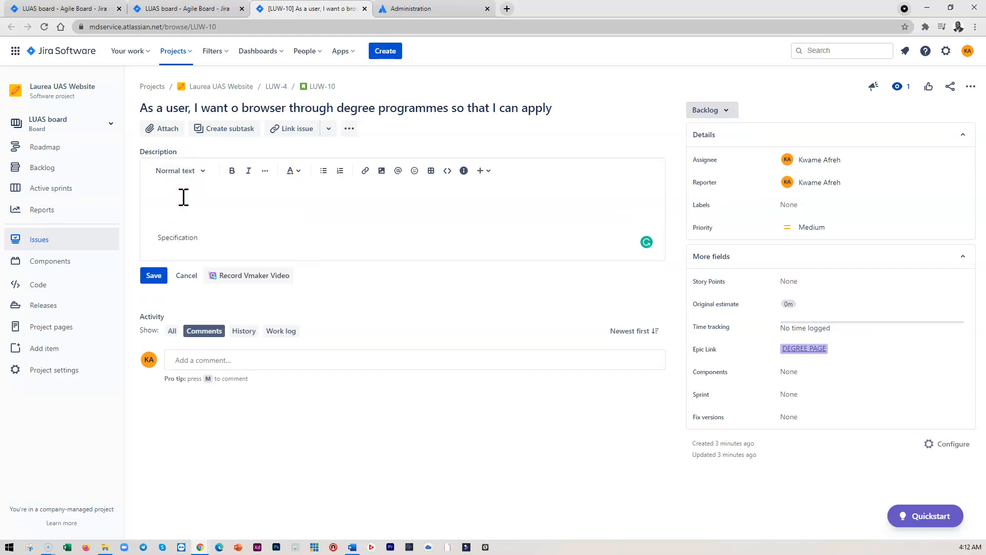
pyautogui.press('Return')
pyautogui.hotkey('ctrl', 'v')
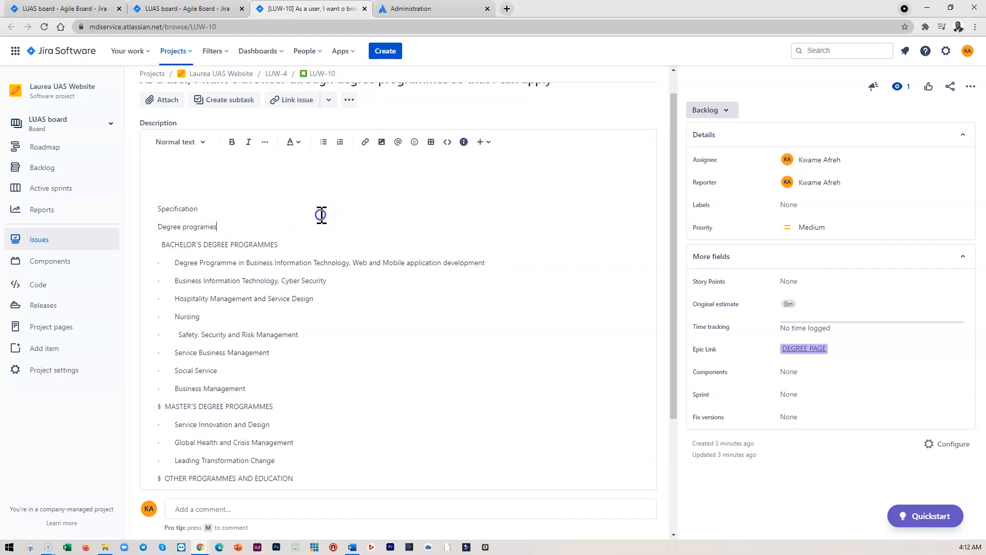
# Add a bold User story heading at the top of the description, followed by the pasted story title sentence
pyautogui.scroll(1, 207, 229)
pyautogui.click(165, 196)
pyautogui.tripleClick(319, 108)
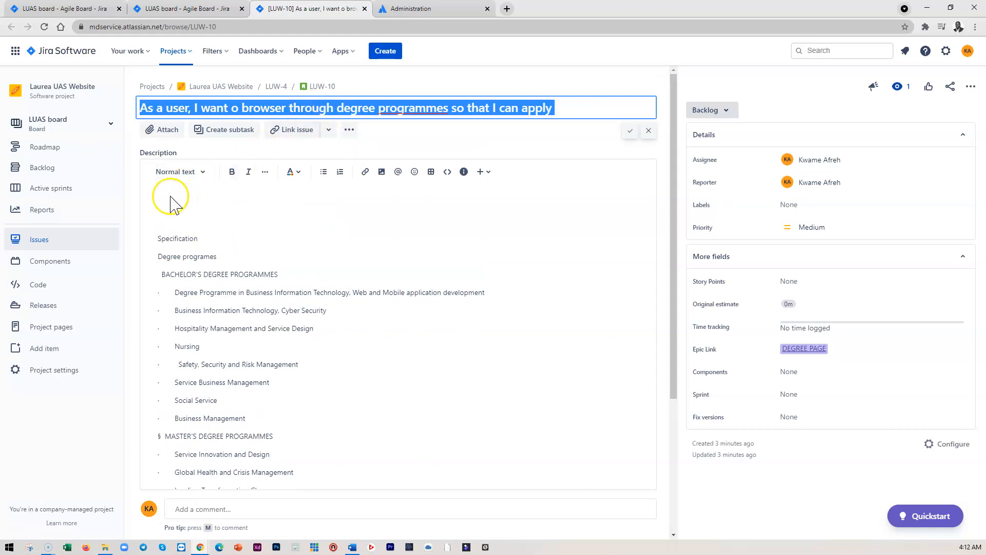
pyautogui.click(165, 197)
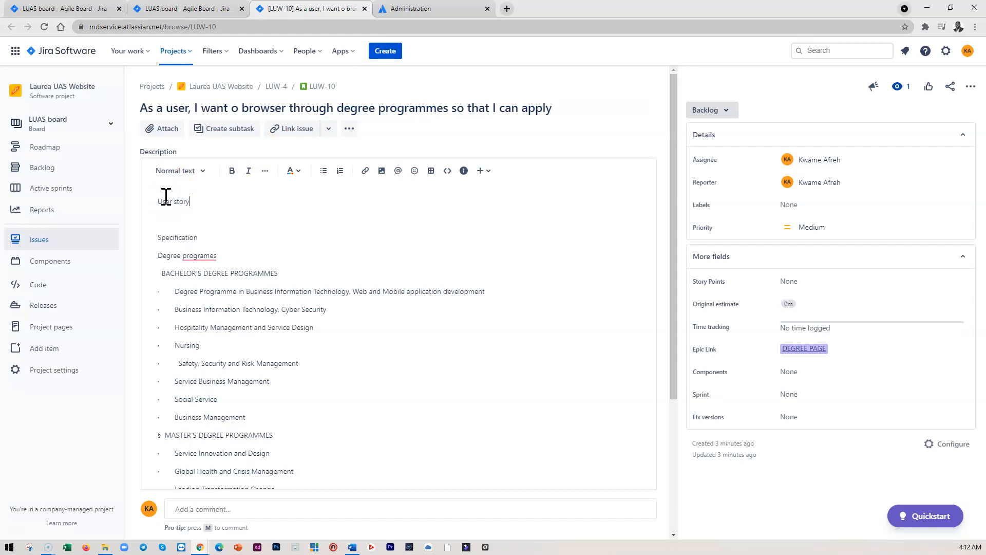
pyautogui.hotkey('ctrl', 'v')
pyautogui.moveTo(191, 202); pyautogui.dragTo(143, 202)
pyautogui.click(232, 171)
pyautogui.click(204, 224)
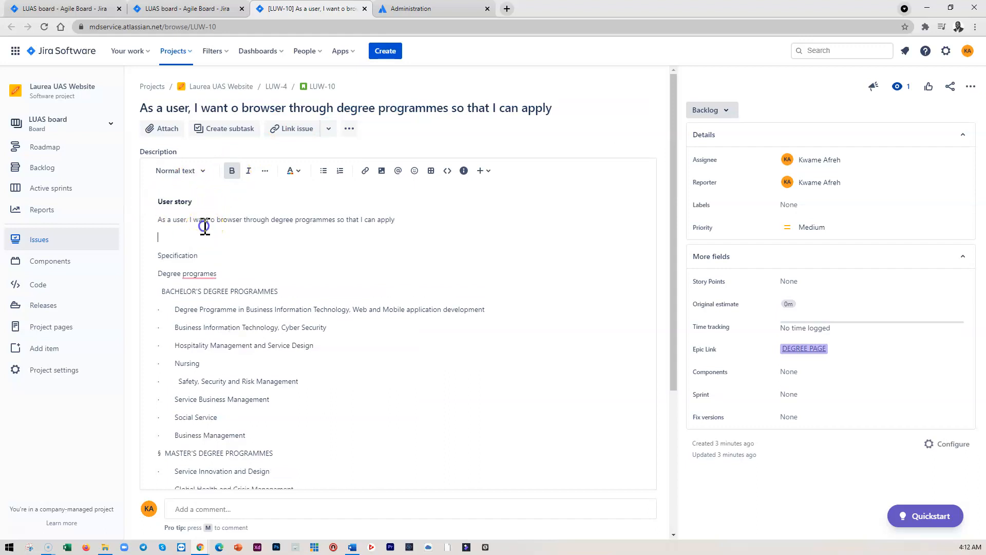
# Make the Specification and User story headings bold and place each inside an info panel
pyautogui.moveTo(214, 261); pyautogui.dragTo(145, 254)
pyautogui.click(231, 170)
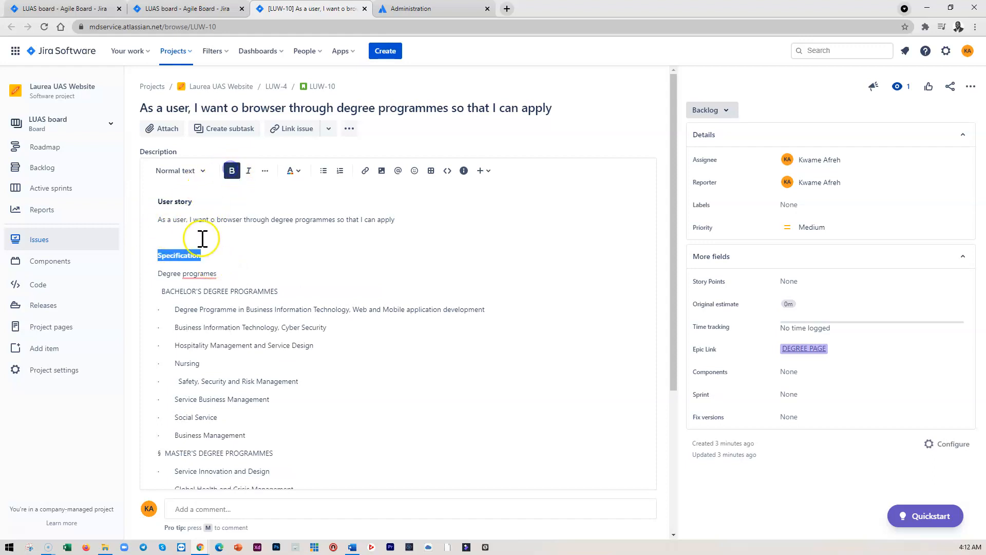
pyautogui.click(464, 170)
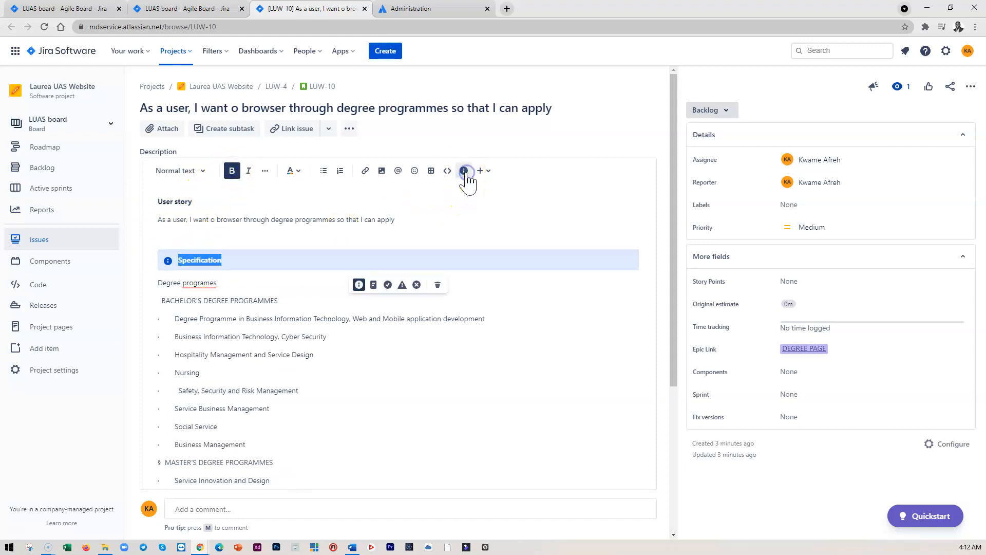
pyautogui.click(258, 254)
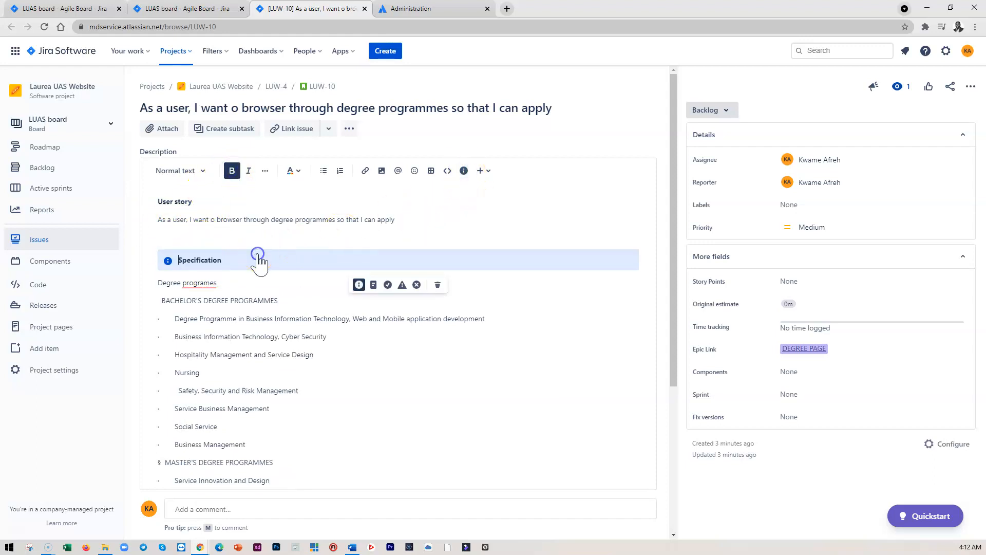
pyautogui.doubleClick(176, 202)
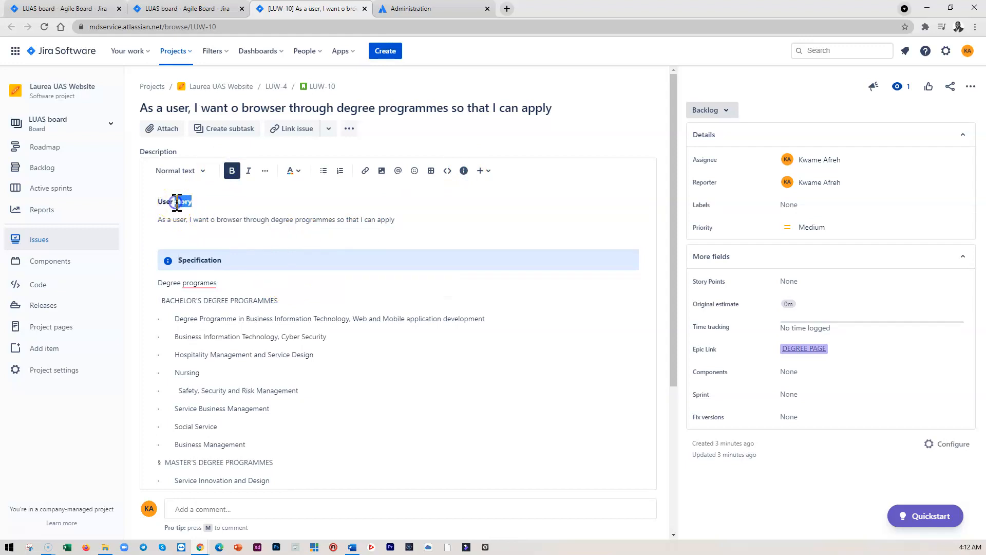
pyautogui.click(464, 170)
pyautogui.click(293, 265)
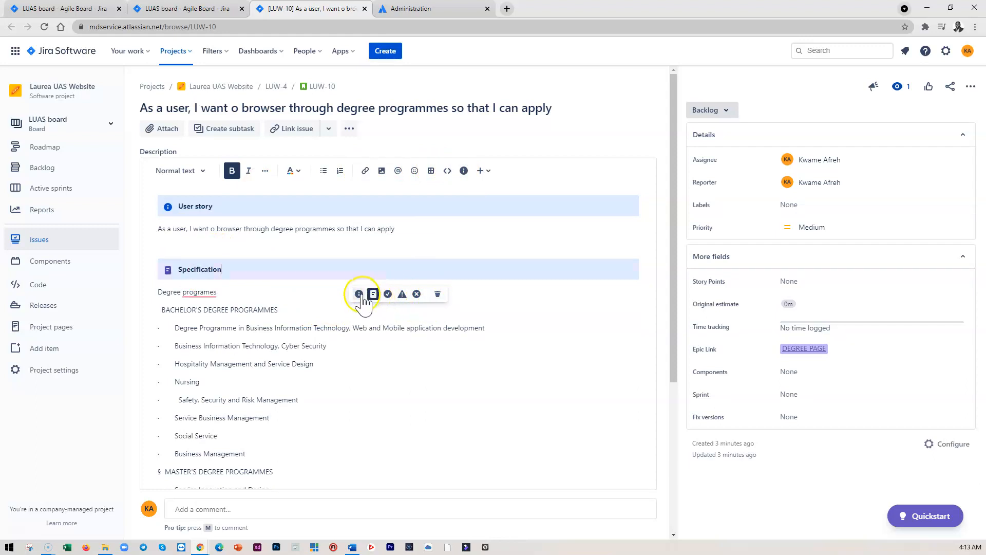
pyautogui.click(265, 279)
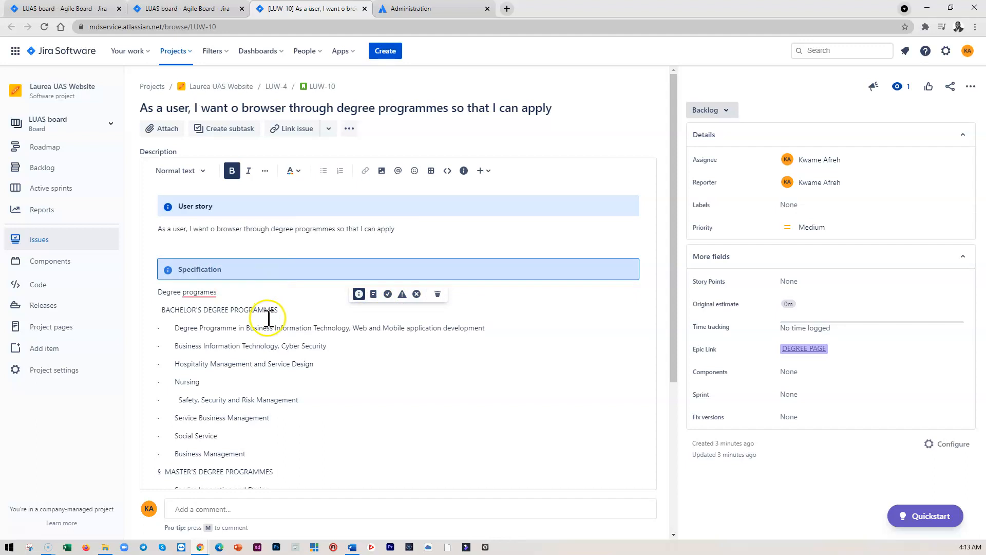
# Add an Acceptance Criteria heading below the programme list and format it as an info panel
pyautogui.scroll(-5, 268, 319)
pyautogui.click(232, 377)
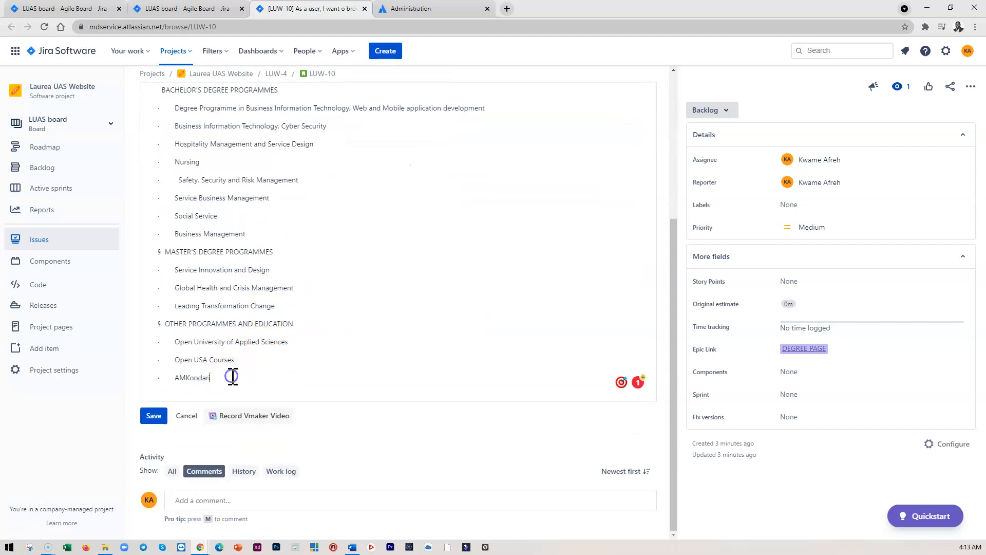
pyautogui.press('Return')
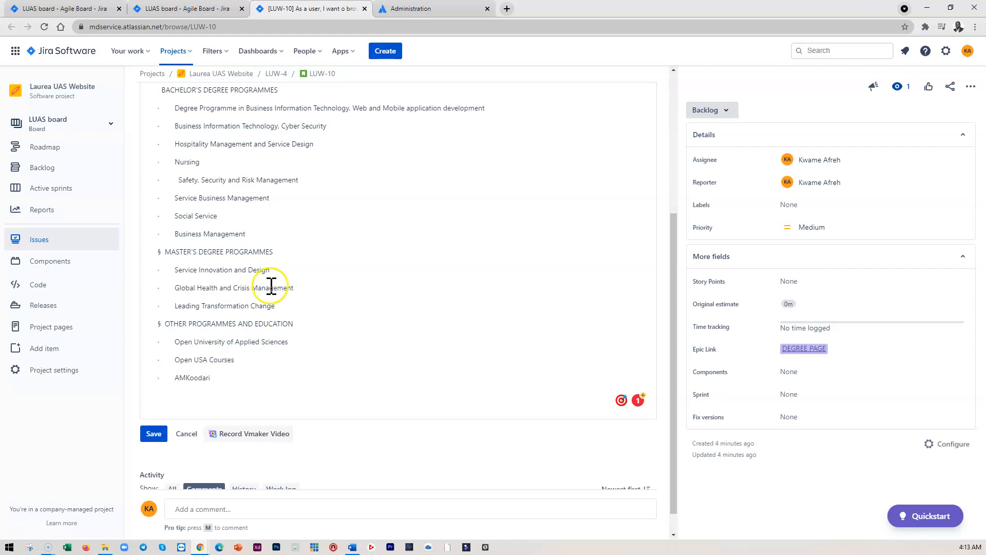
pyautogui.scroll(4, 259, 309)
pyautogui.scroll(-2, 244, 456)
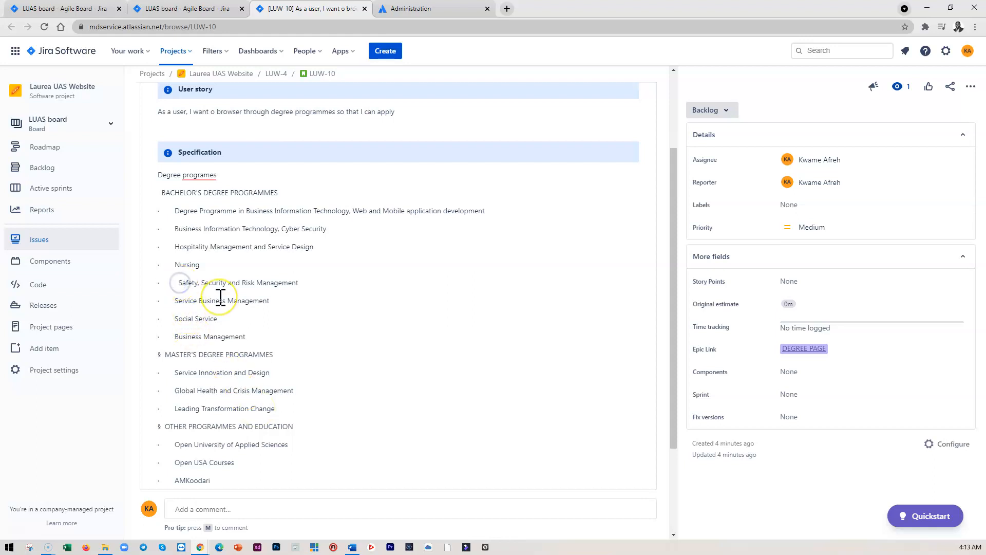
pyautogui.scroll(-2, 284, 411)
pyautogui.scroll(-1, 284, 411)
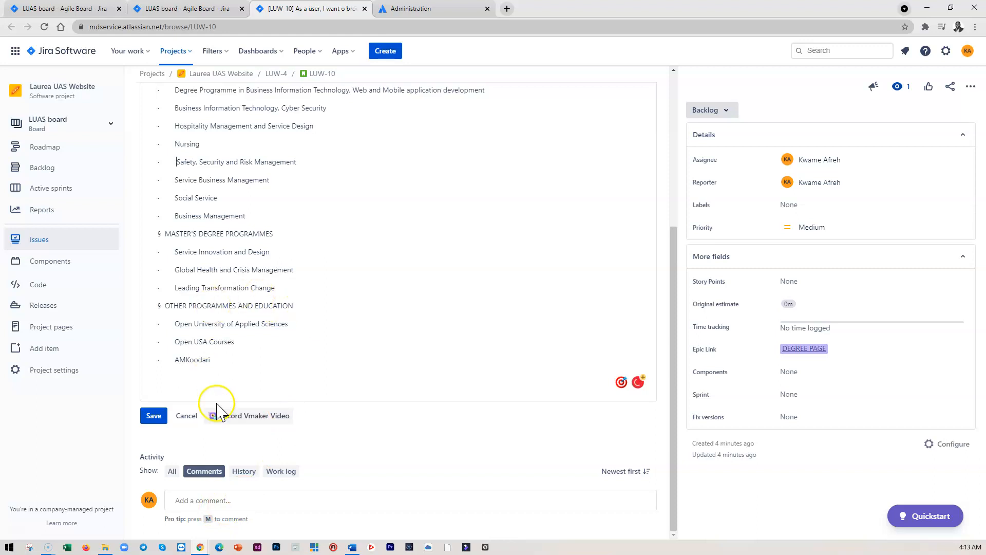
pyautogui.scroll(1, 284, 326)
pyautogui.scroll(1, 285, 326)
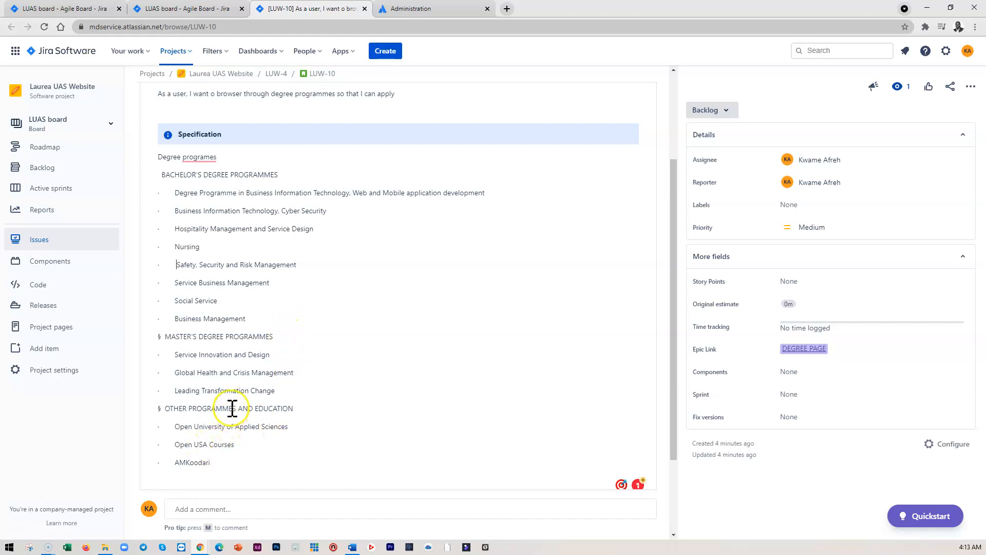
pyautogui.scroll(-1, 234, 401)
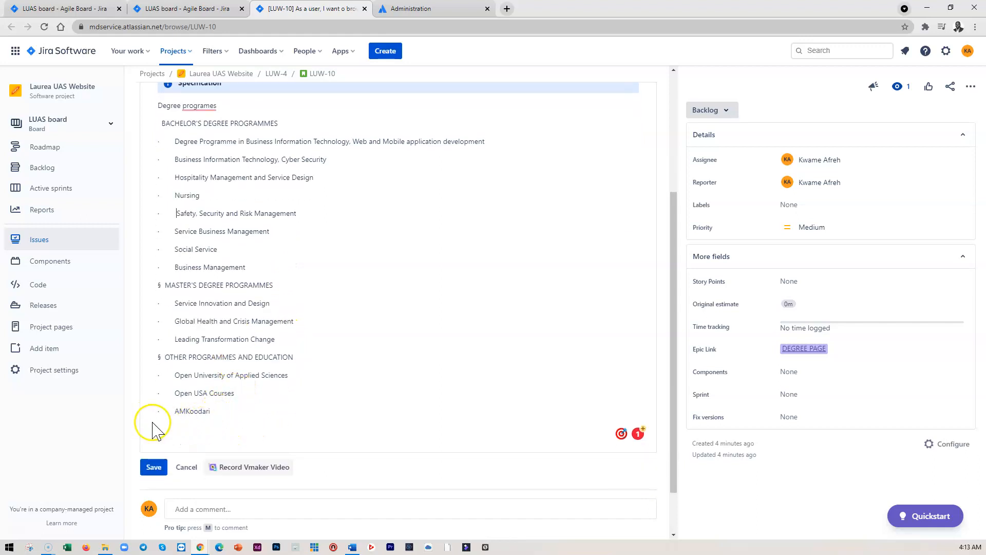
pyautogui.scroll(-1, 298, 414)
pyautogui.click(233, 364)
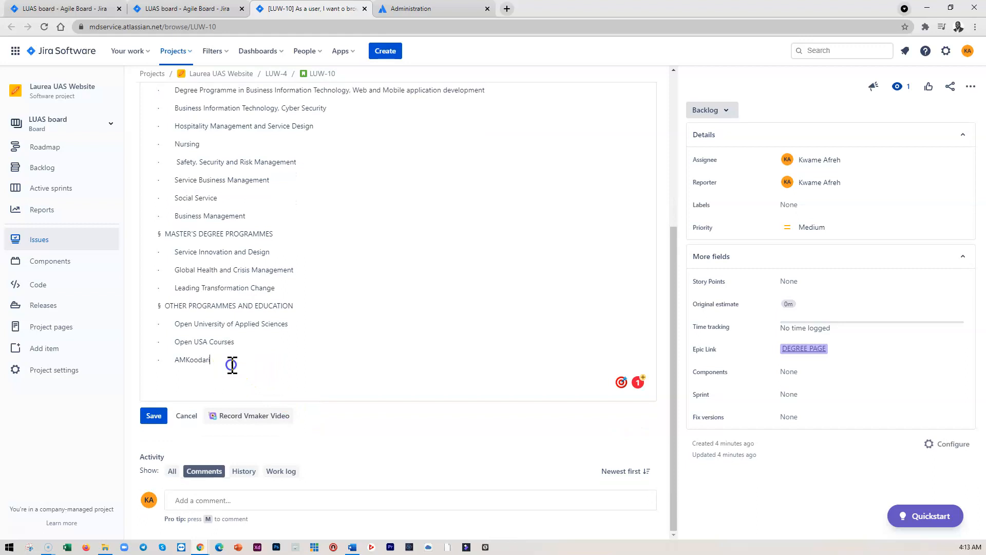
pyautogui.press('Return')
pyautogui.press('Return')
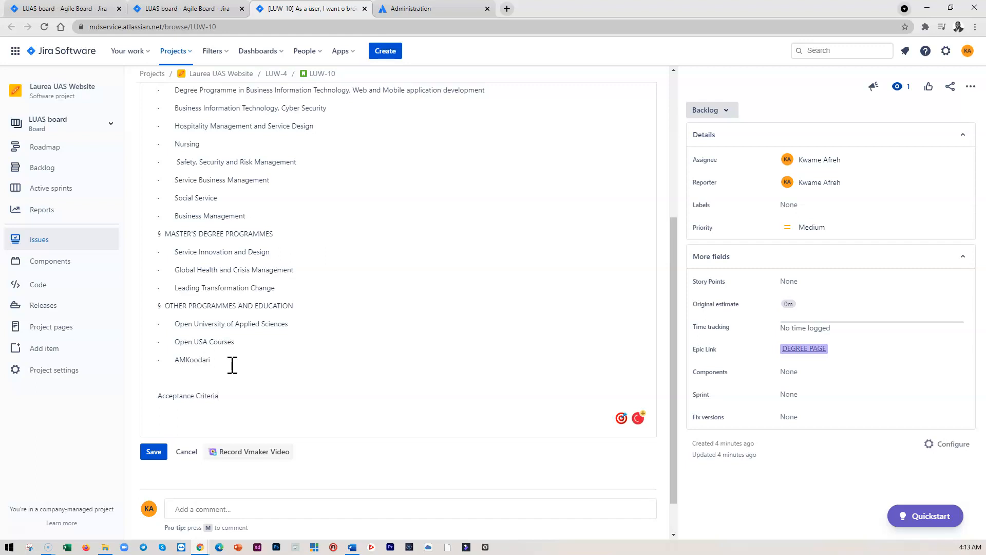
pyautogui.moveTo(221, 395); pyautogui.dragTo(154, 400)
pyautogui.scroll(4, 394, 346)
pyautogui.click(464, 139)
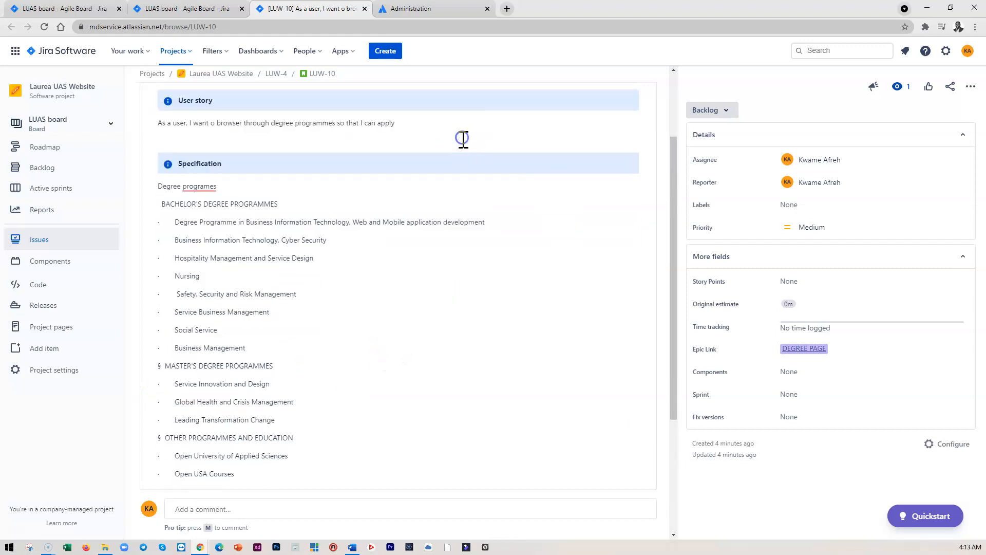
# Under Acceptance Criteria, write 'Verify that the following degrees on the page', correcting the misspelled 'degrees'
pyautogui.scroll(-5, 282, 508)
pyautogui.click(189, 383)
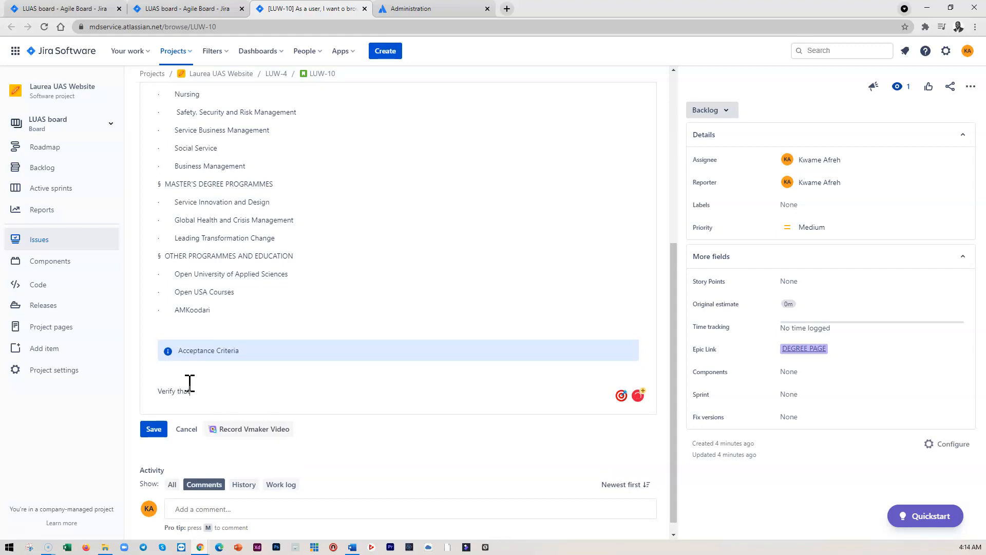
pyautogui.write('Verify that')
pyautogui.press('Return')
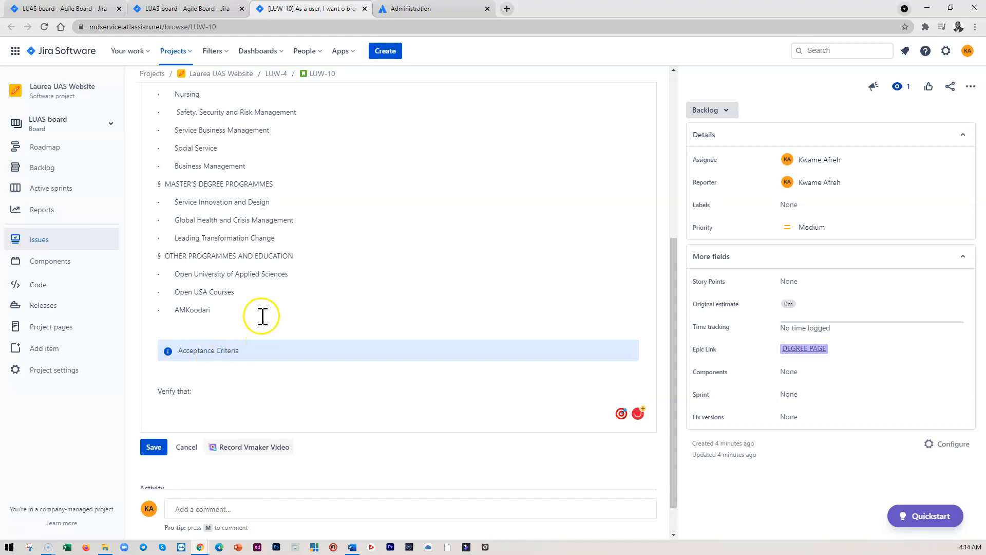
pyautogui.scroll(3, 261, 315)
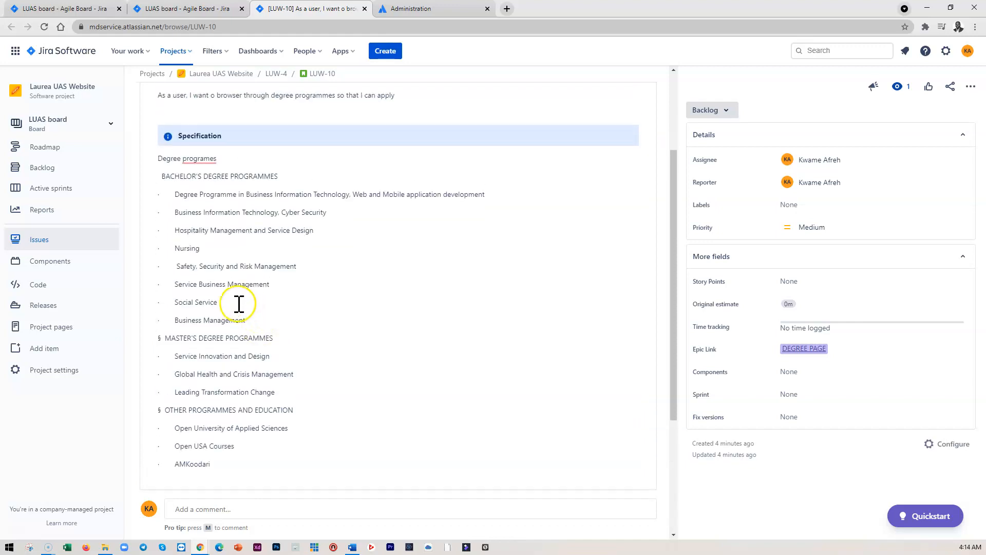
pyautogui.scroll(-4, 238, 286)
pyautogui.click(207, 357)
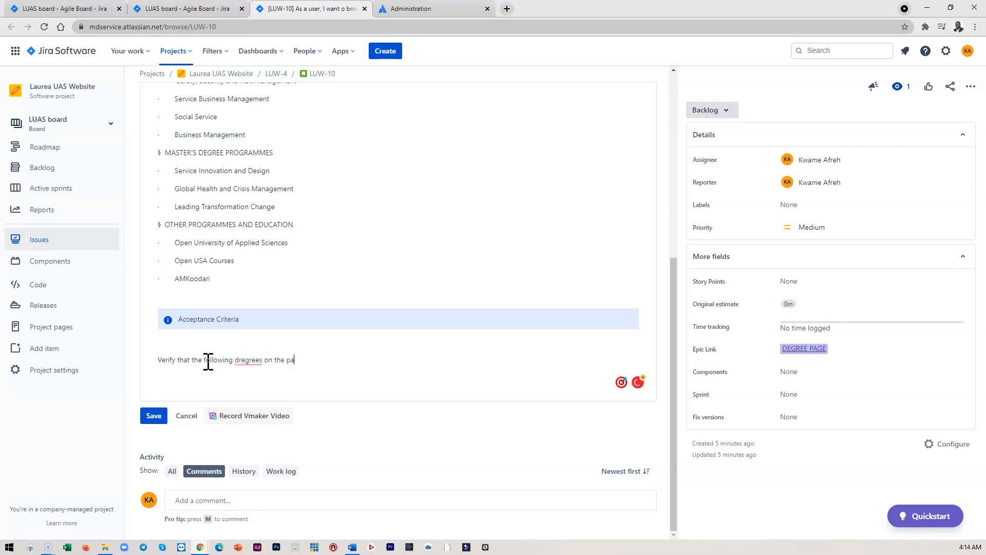
pyautogui.click(247, 360)
pyautogui.click(267, 387)
pyautogui.click(312, 361)
pyautogui.press('Return')
# Copy the Degree programes list from the Specification section and paste it below the verify line
pyautogui.scroll(5, 331, 303)
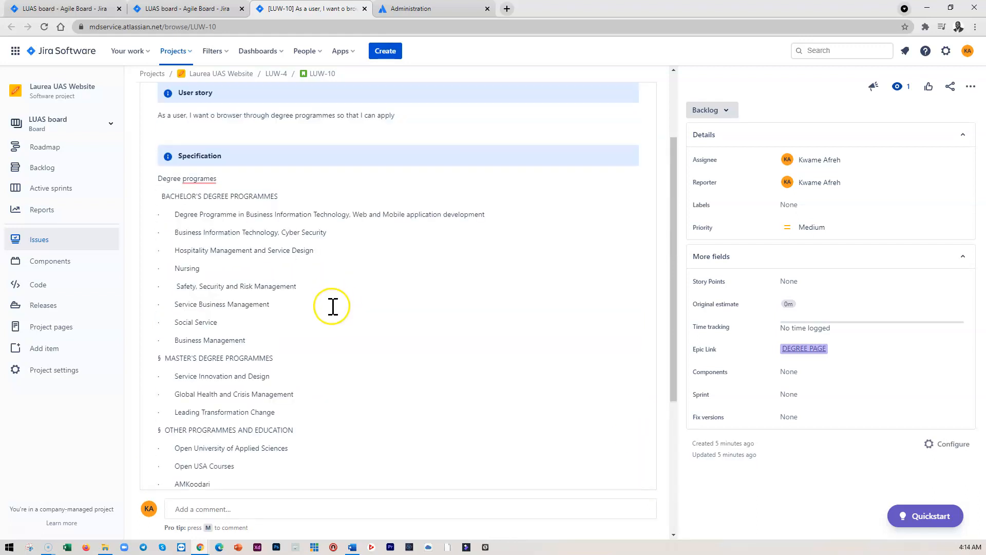
pyautogui.moveTo(255, 390); pyautogui.dragTo(170, 250)
pyautogui.click(227, 273)
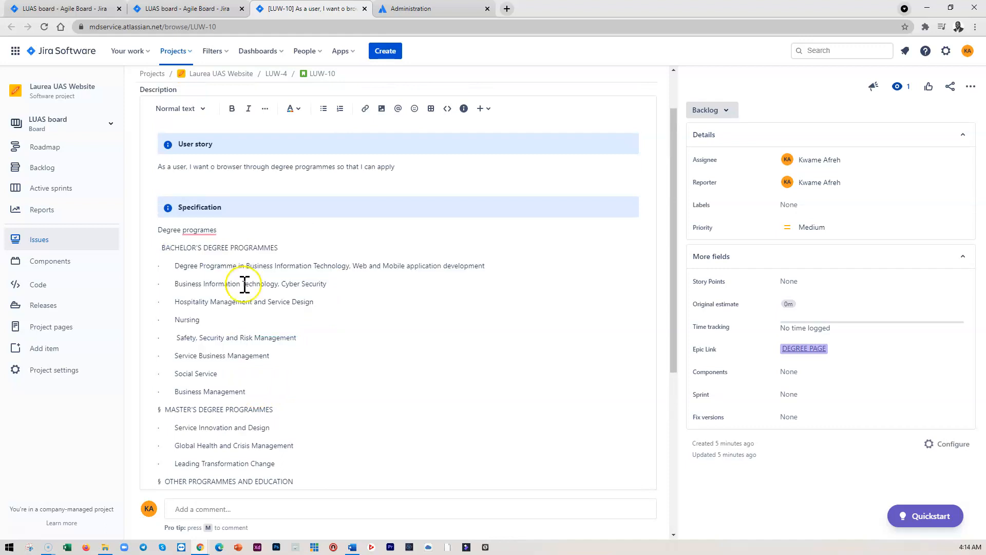
pyautogui.scroll(1, 306, 311)
pyautogui.scroll(-2, 314, 365)
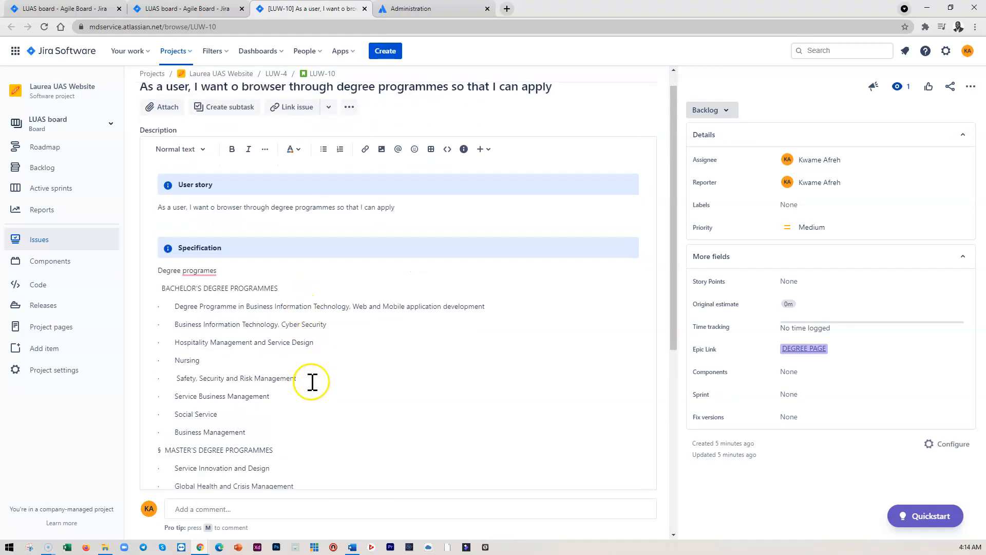
pyautogui.scroll(-2, 291, 360)
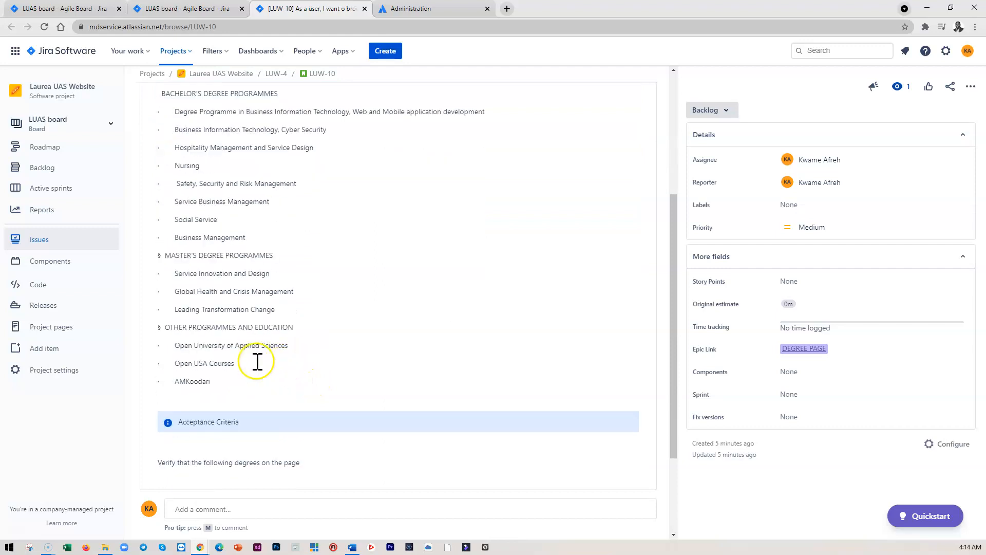
pyautogui.moveTo(207, 380); pyautogui.dragTo(170, 110)
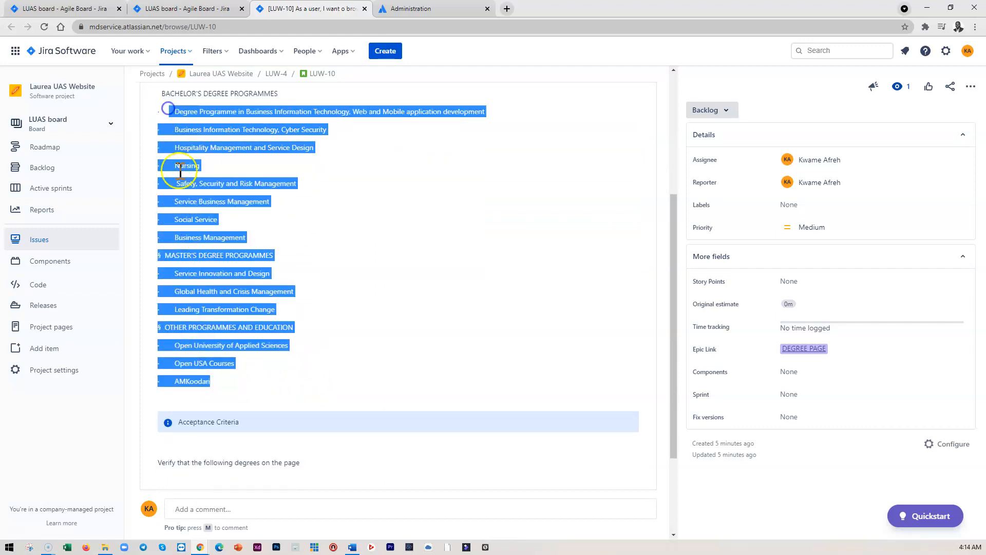
pyautogui.click(224, 221)
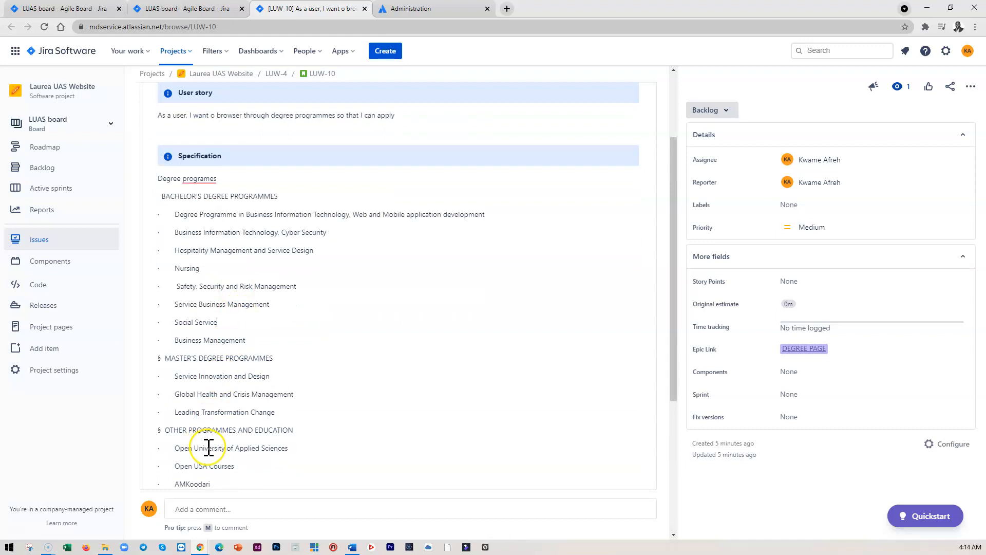
pyautogui.scroll(-1, 214, 452)
pyautogui.moveTo(211, 435); pyautogui.dragTo(163, 121)
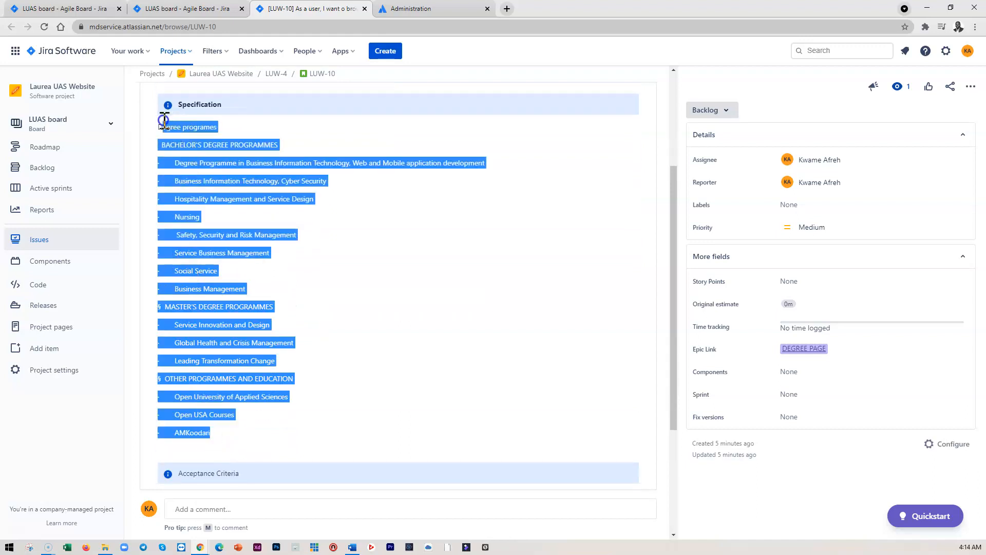
pyautogui.scroll(-3, 220, 214)
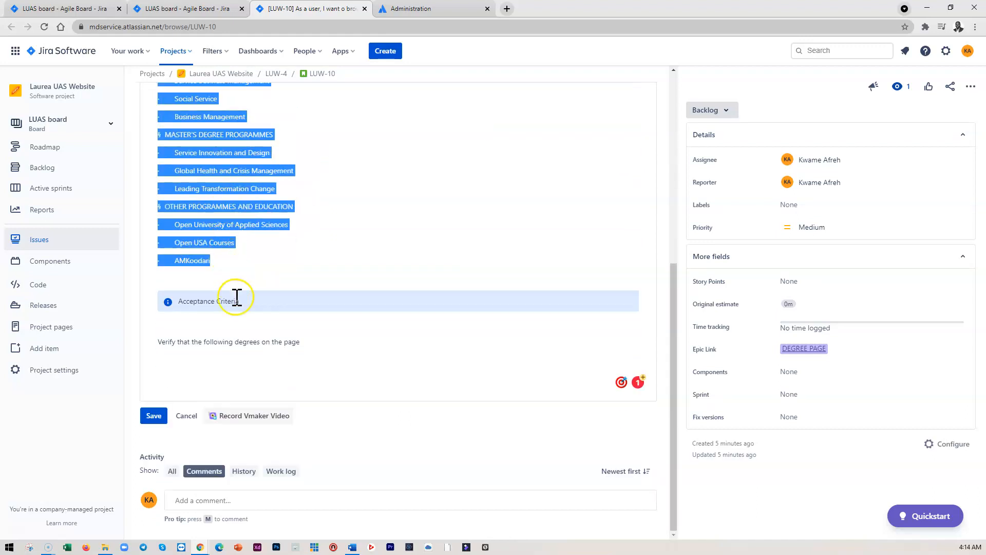
pyautogui.click(187, 356)
pyautogui.write("Degree programmes BACHELOR'S DEGREE PROGRAMMES Degree Programme in Business Information Technology, Web and Mobile application development Business Information Technology, Cyber Security Hospitality Management and Service Design Nursing Safety, Security and Risk Management Service Business Management Social Service Business Management MASTER'S DEGREE PROGRAMMES Service Innovation and Design Global Health and Crisis Management Leading Transformation Change OTHER PROGRAMMES AND EDUCATION Open University of Applied Sciences Open USA Courses AMKoodari")
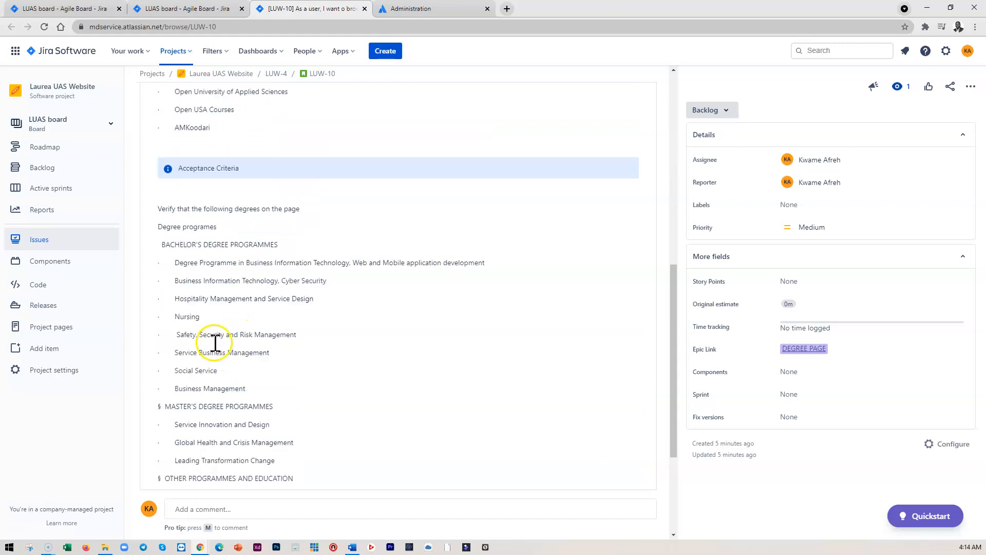
# Add the line 'Verify that you are able to apply for each of the programmes above.' after the pasted list
pyautogui.scroll(-3, 257, 309)
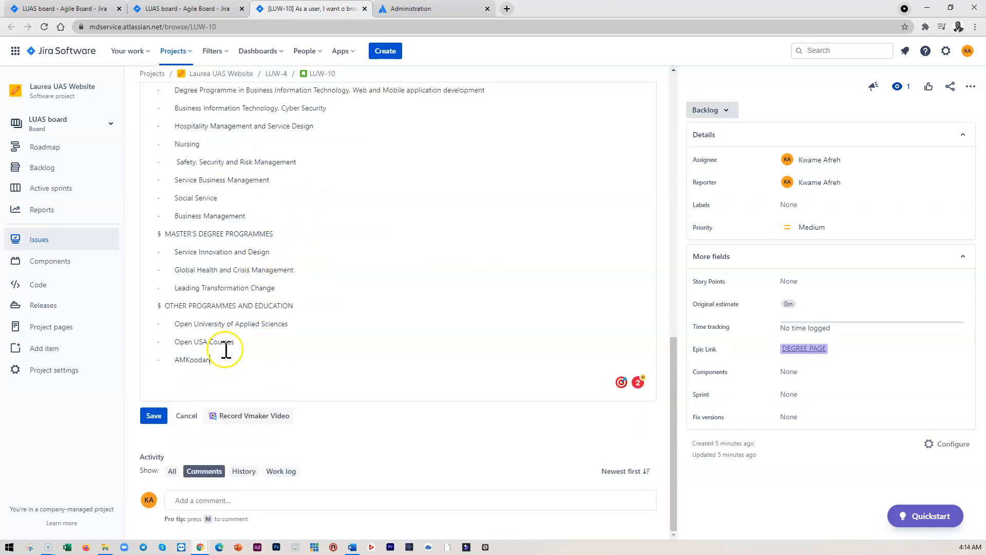
pyautogui.press('Return')
pyautogui.press('Return')
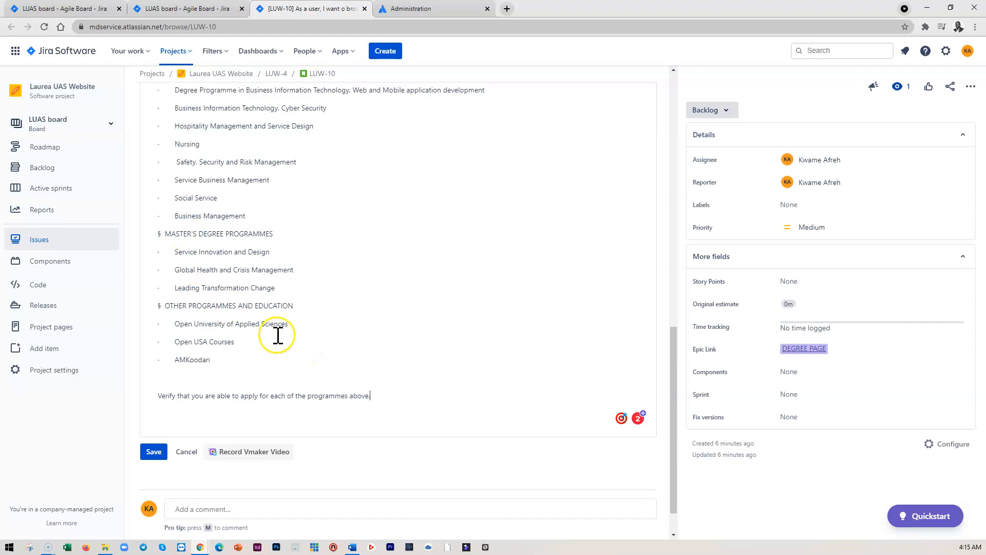
# Save the story's description
pyautogui.scroll(6, 293, 286)
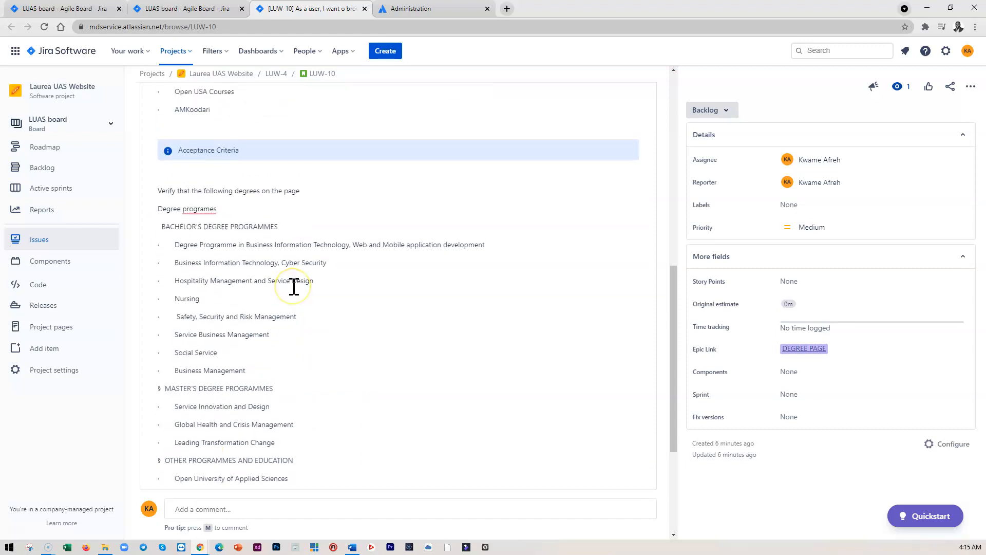
pyautogui.scroll(-6, 294, 282)
pyautogui.scroll(-1, 294, 282)
pyautogui.click(152, 414)
pyautogui.scroll(5, 339, 272)
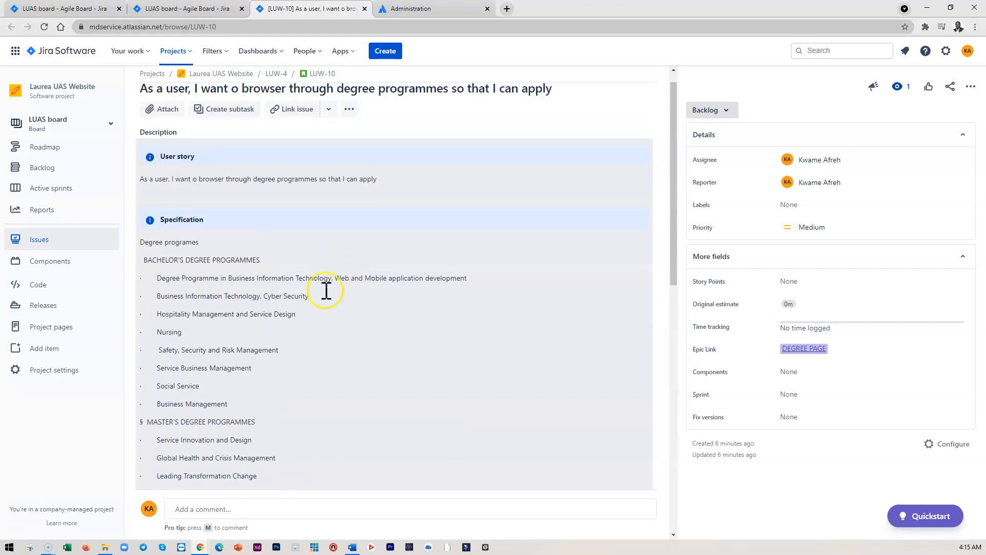
# Open the story's description for editing, review the Specification and Acceptance Criteria lists, and save it
pyautogui.click(271, 268)
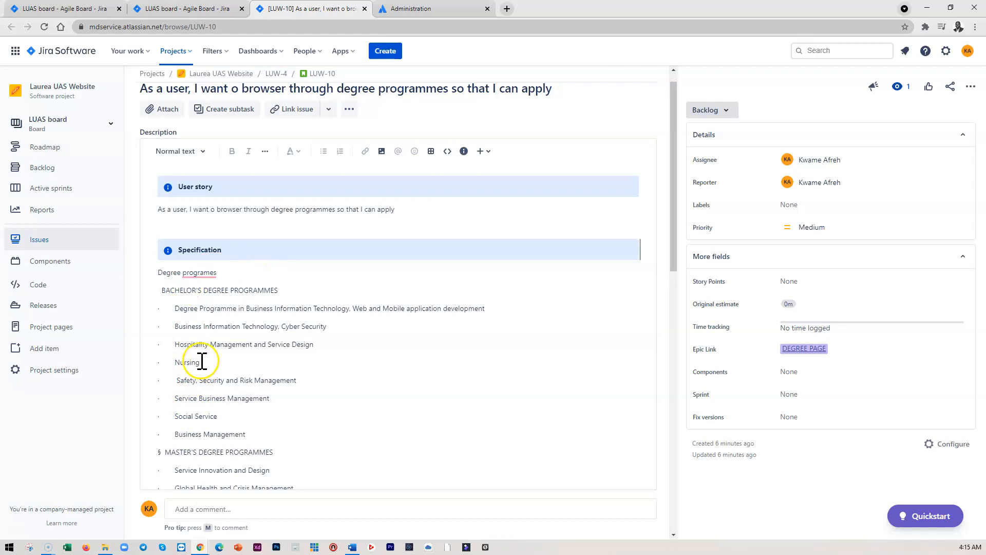
pyautogui.scroll(-10, 215, 339)
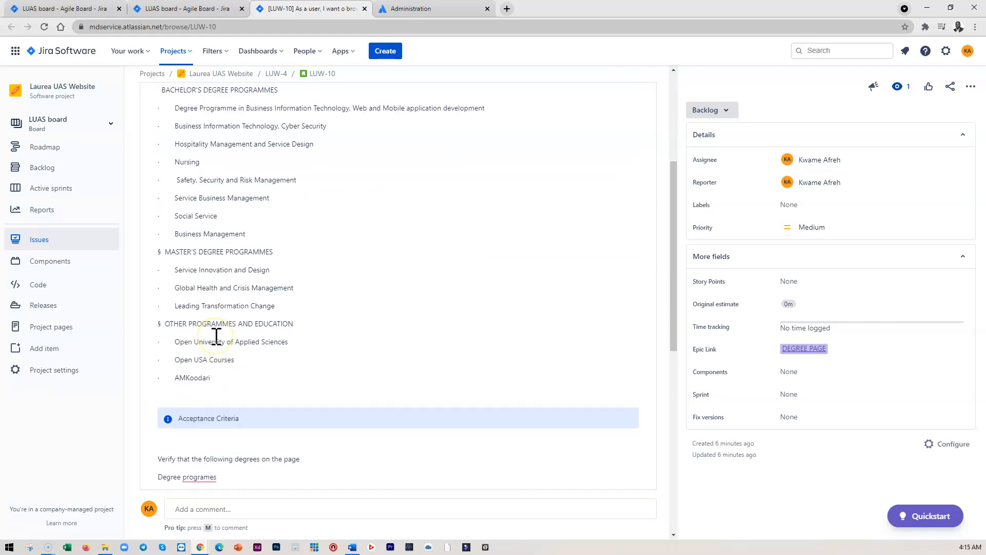
pyautogui.scroll(5, 220, 329)
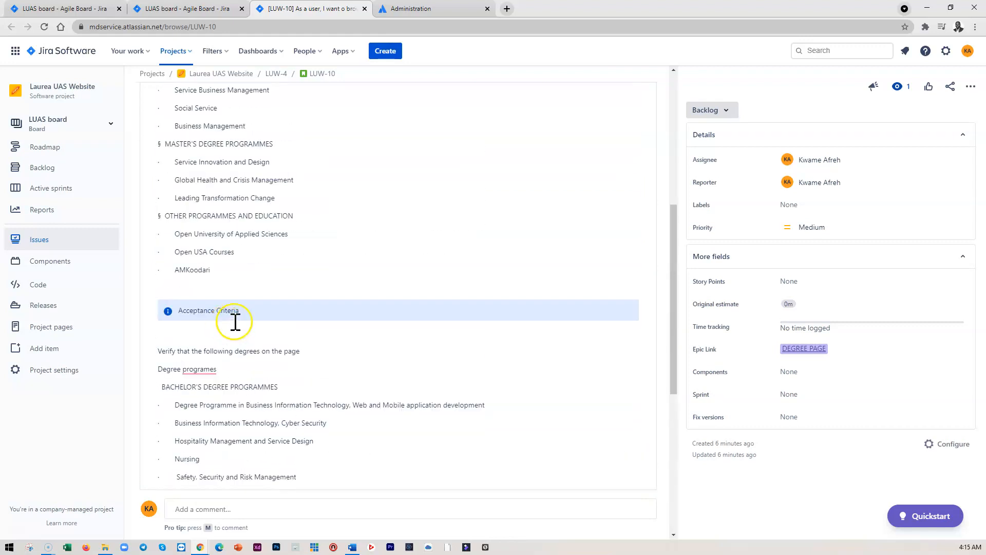
pyautogui.scroll(1, 241, 312)
pyautogui.scroll(2, 241, 312)
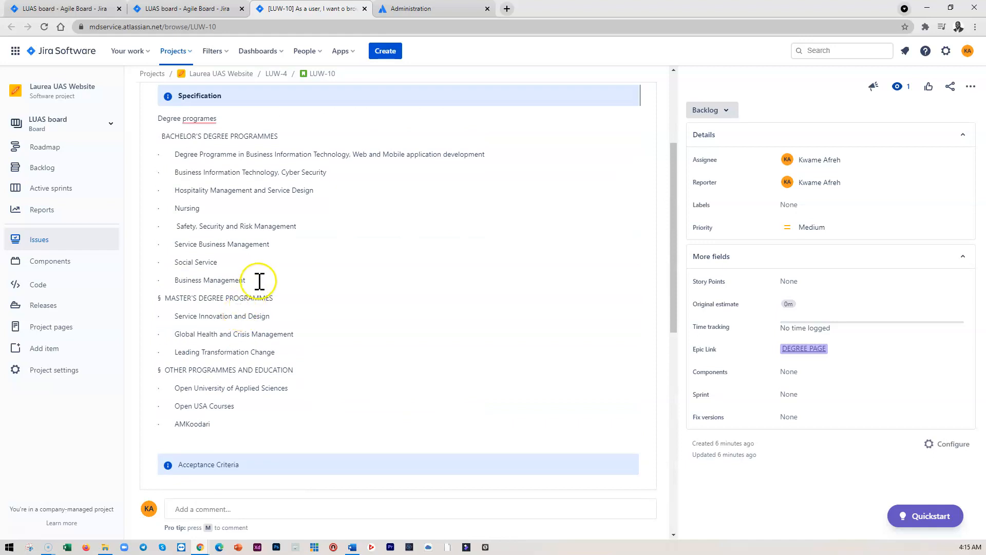
pyautogui.scroll(2, 298, 229)
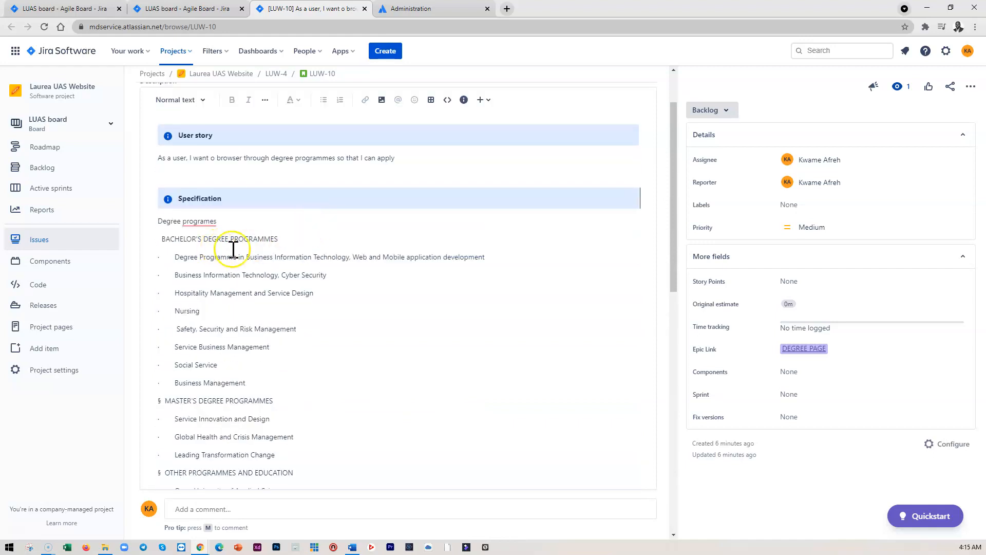
pyautogui.click(501, 256)
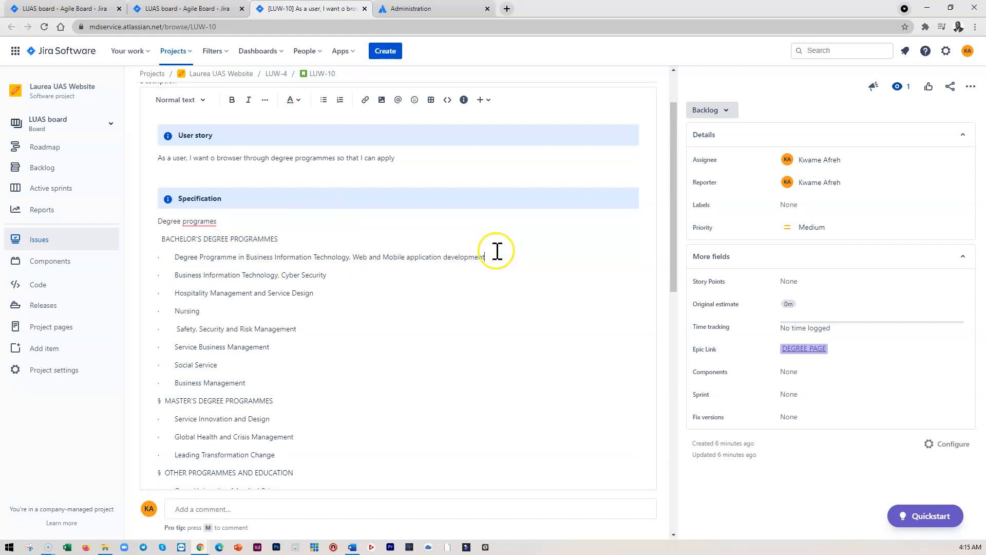
pyautogui.click(318, 260)
pyautogui.click(396, 255)
pyautogui.click(232, 271)
pyautogui.scroll(-1, 239, 290)
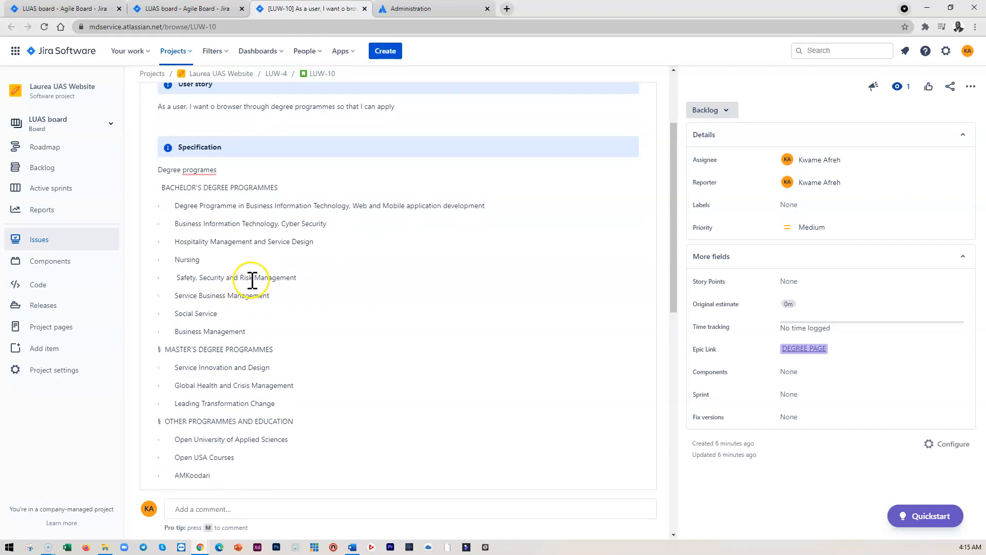
pyautogui.scroll(-1, 251, 278)
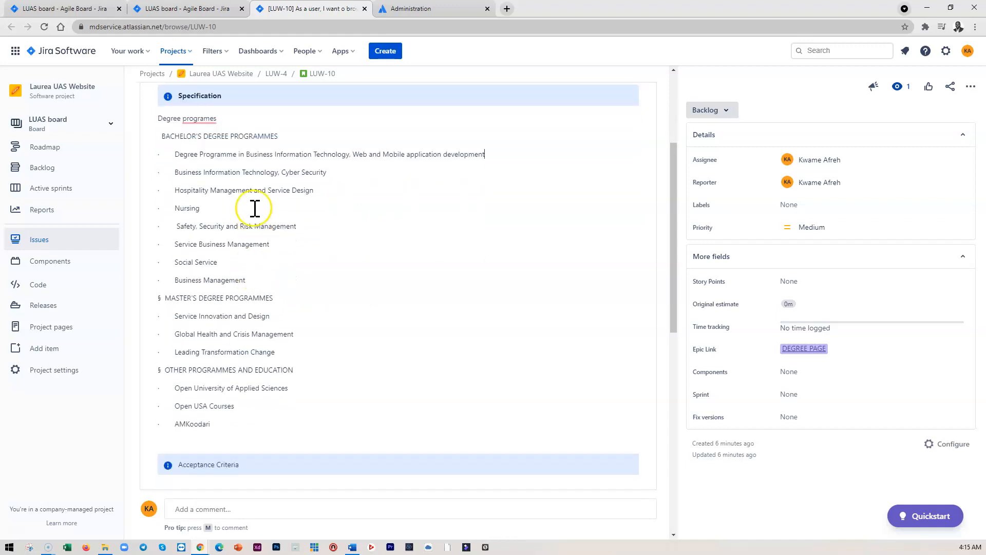
pyautogui.scroll(2, 234, 354)
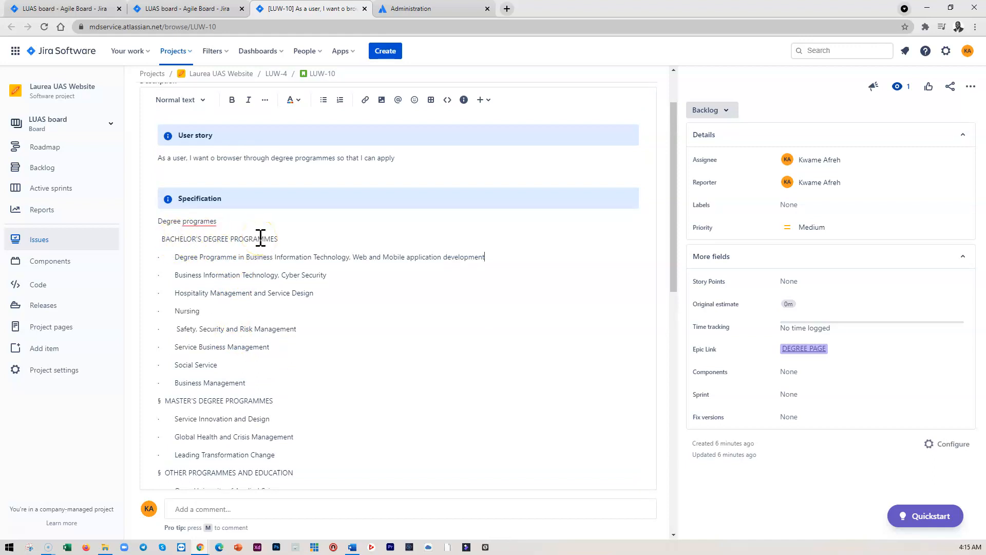
pyautogui.scroll(1, 261, 237)
pyautogui.scroll(1, 310, 236)
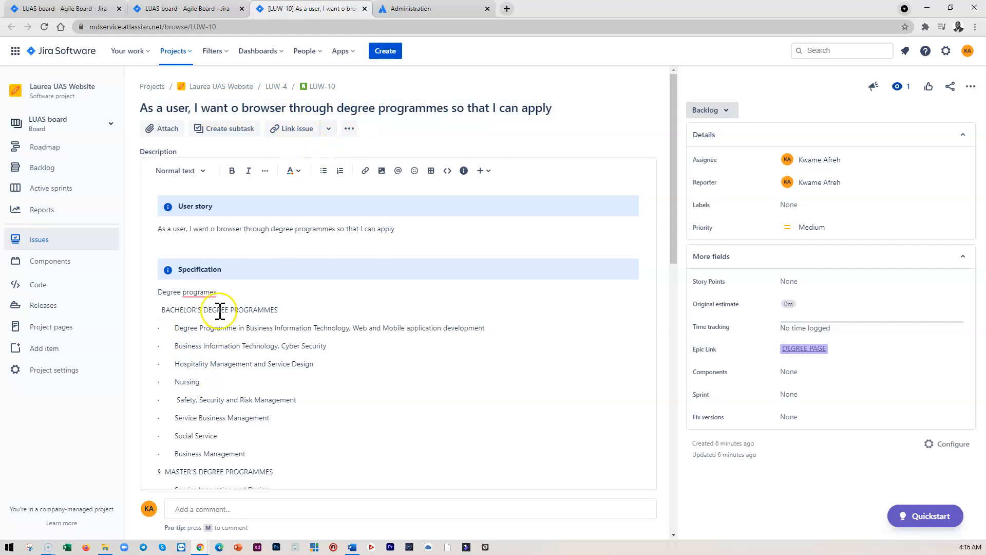
pyautogui.scroll(-3, 211, 386)
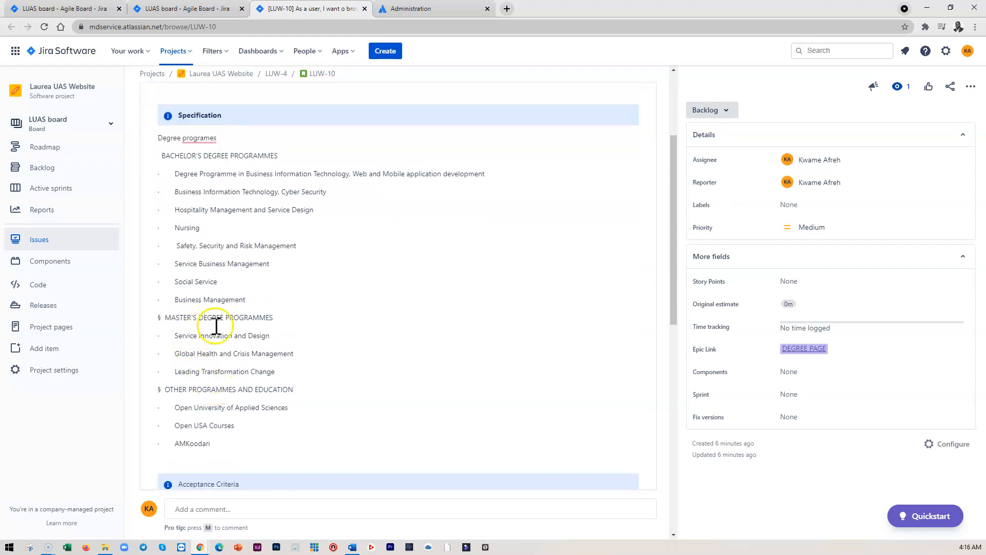
pyautogui.scroll(-2, 248, 328)
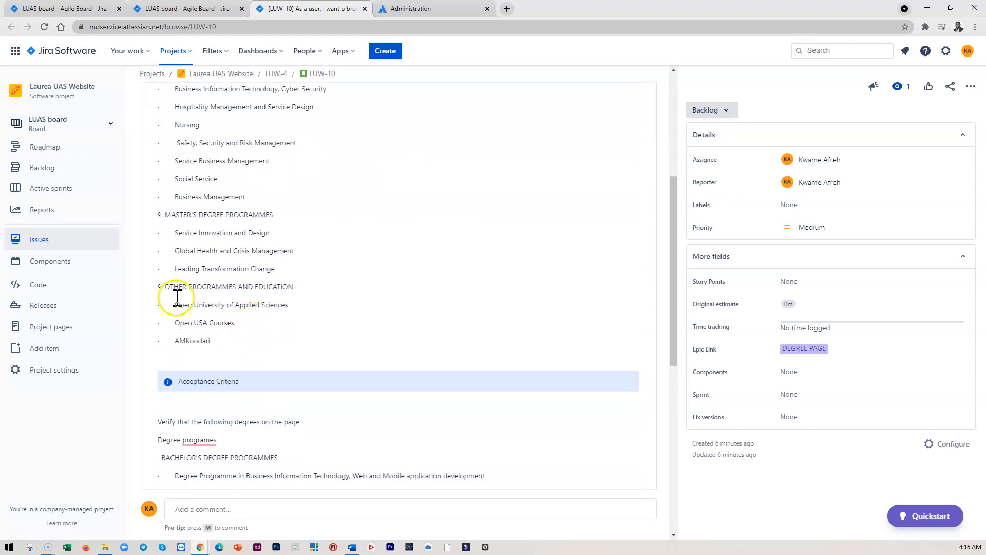
pyautogui.click(260, 294)
pyautogui.scroll(3, 265, 293)
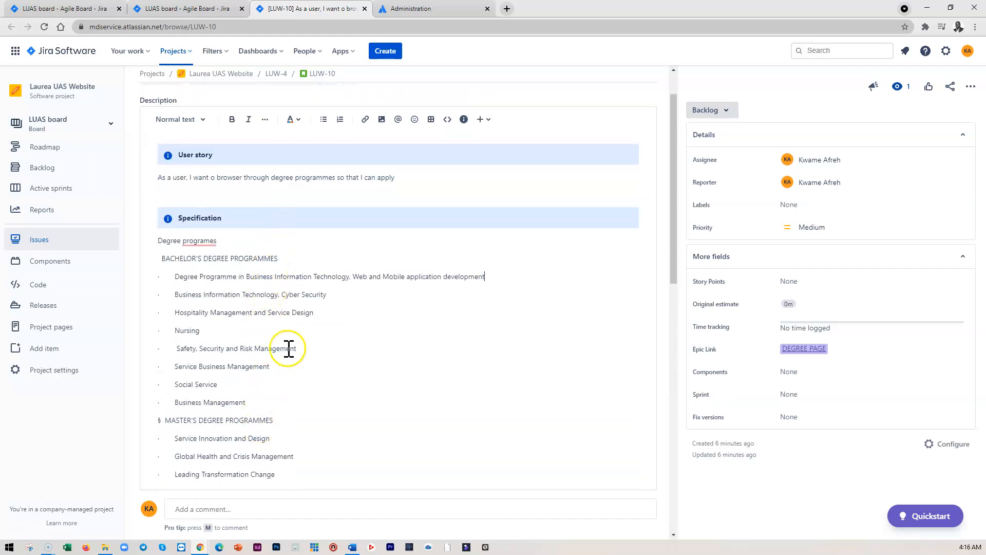
pyautogui.scroll(1, 314, 321)
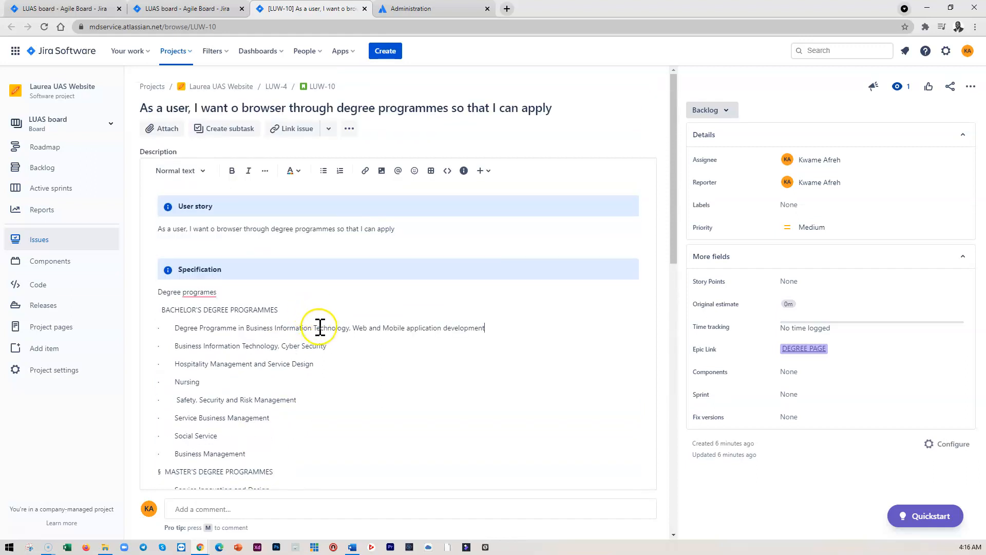
pyautogui.scroll(-8, 319, 326)
pyautogui.scroll(-5, 265, 378)
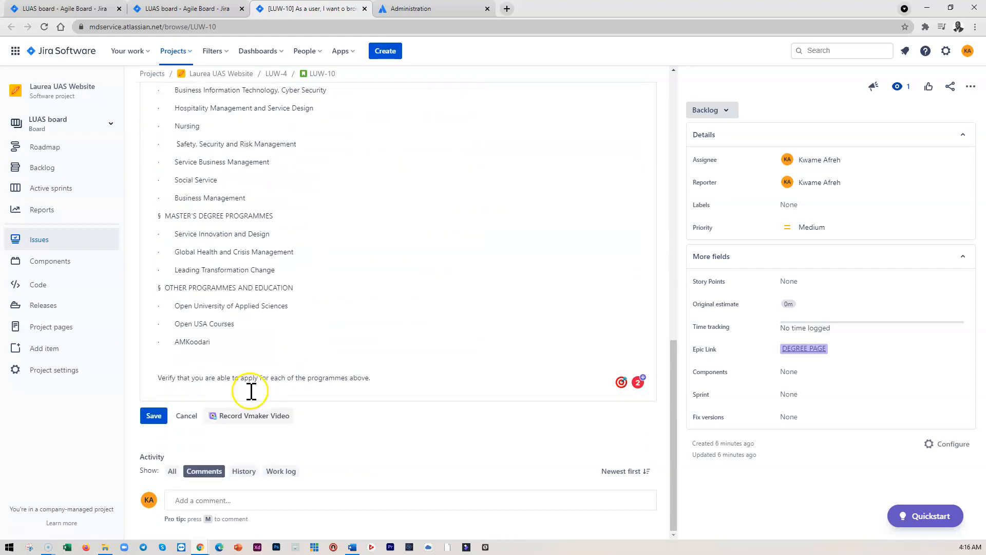
pyautogui.click(153, 413)
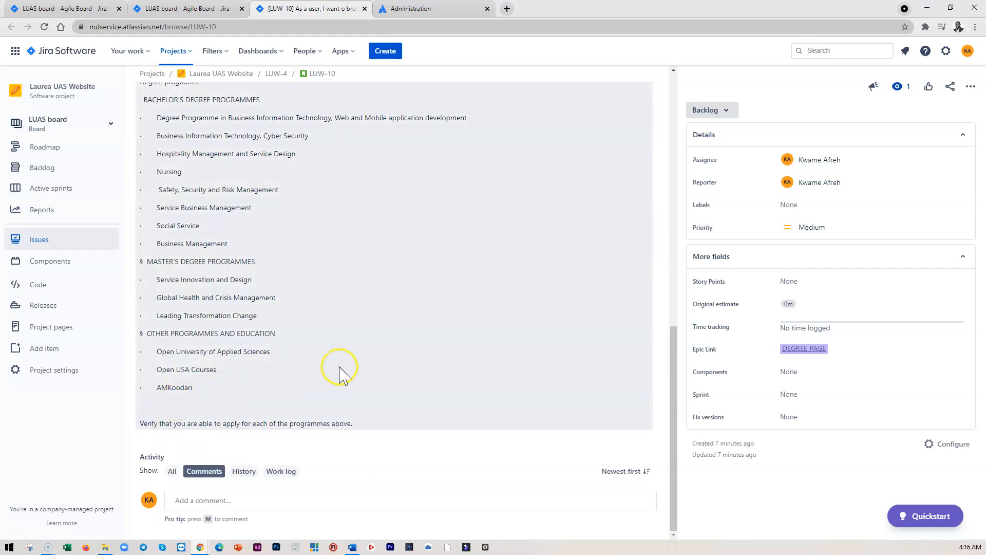
# Insert 'bachelor' before 'degree programmes' in the story's title
pyautogui.click(341, 375)
pyautogui.scroll(10, 329, 380)
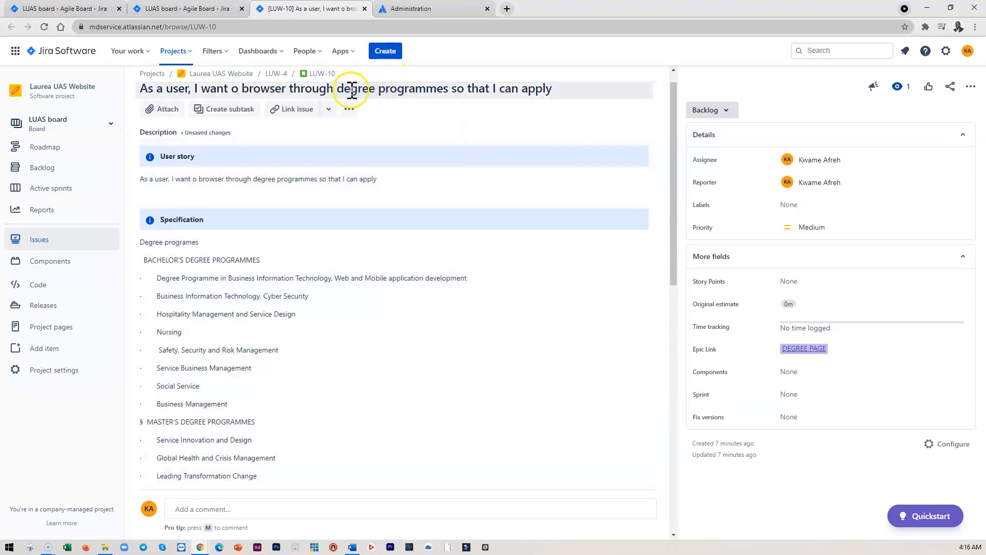
pyautogui.click(340, 88)
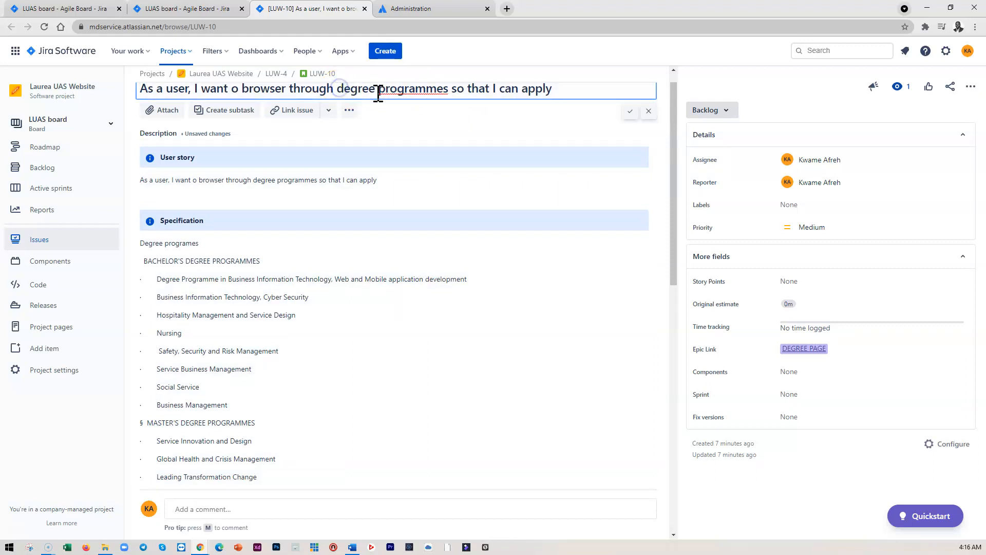
pyautogui.write('bachelor')
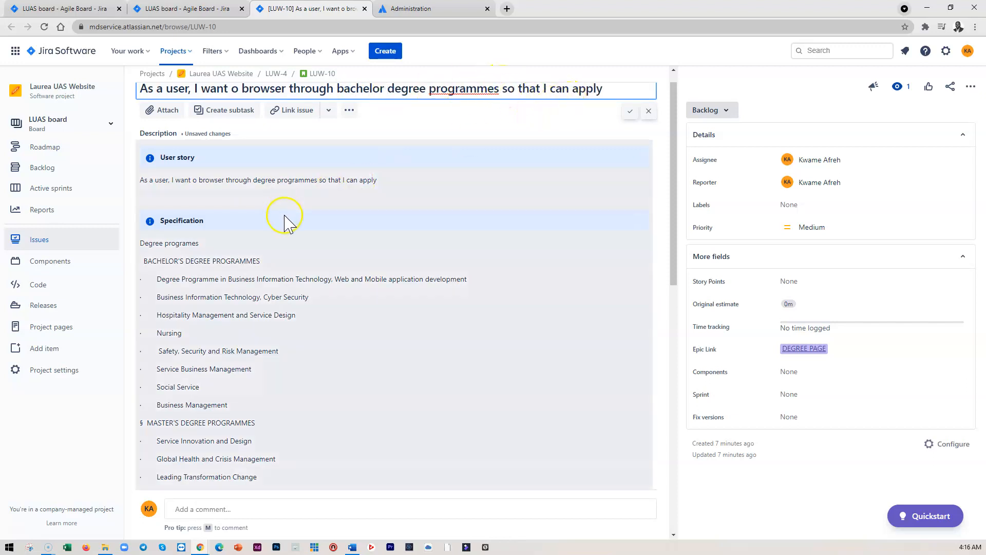
pyautogui.click(630, 111)
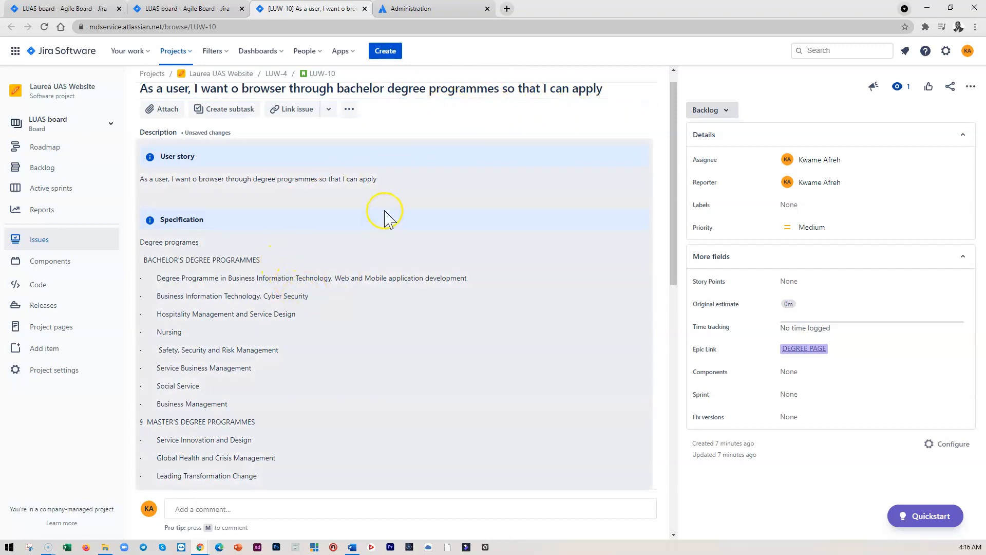
# Delete the master's and other programmes sections from the Specification list in the description
pyautogui.scroll(-2, 387, 216)
pyautogui.click(400, 262)
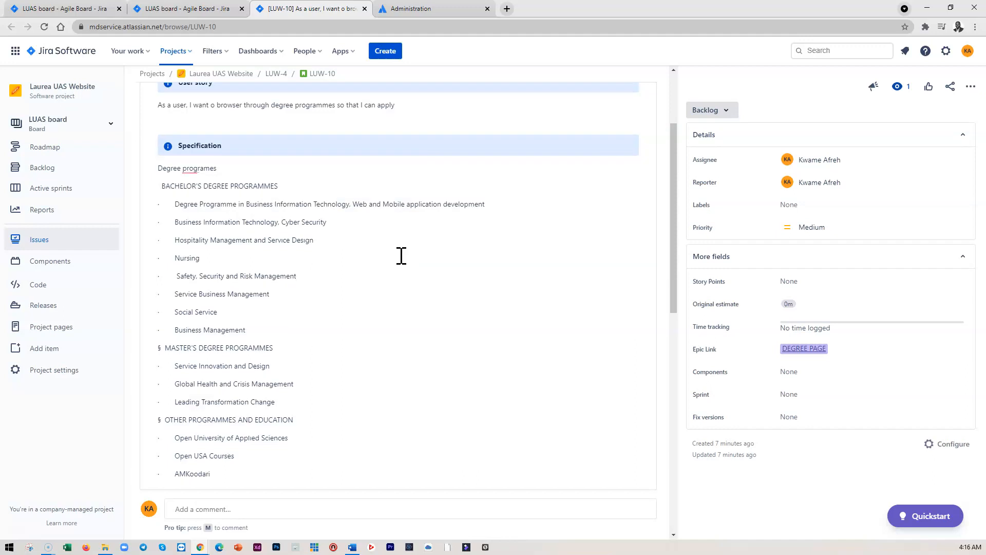
pyautogui.scroll(-2, 264, 203)
pyautogui.scroll(1, 225, 204)
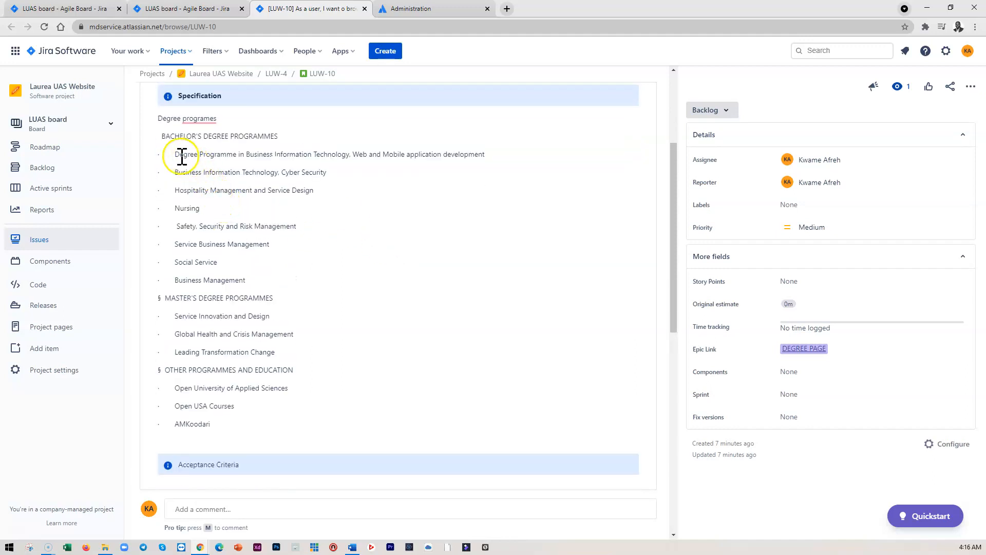
pyautogui.moveTo(161, 298); pyautogui.dragTo(312, 419)
pyautogui.press('BackSpace')
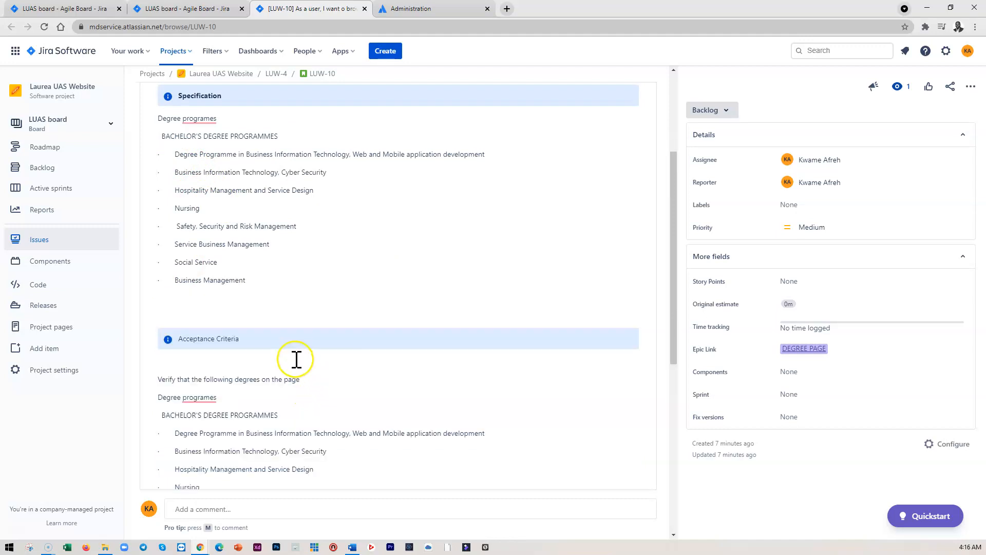
# Delete the master's and other programmes sections from the Acceptance Criteria list and save the description
pyautogui.scroll(-6, 296, 357)
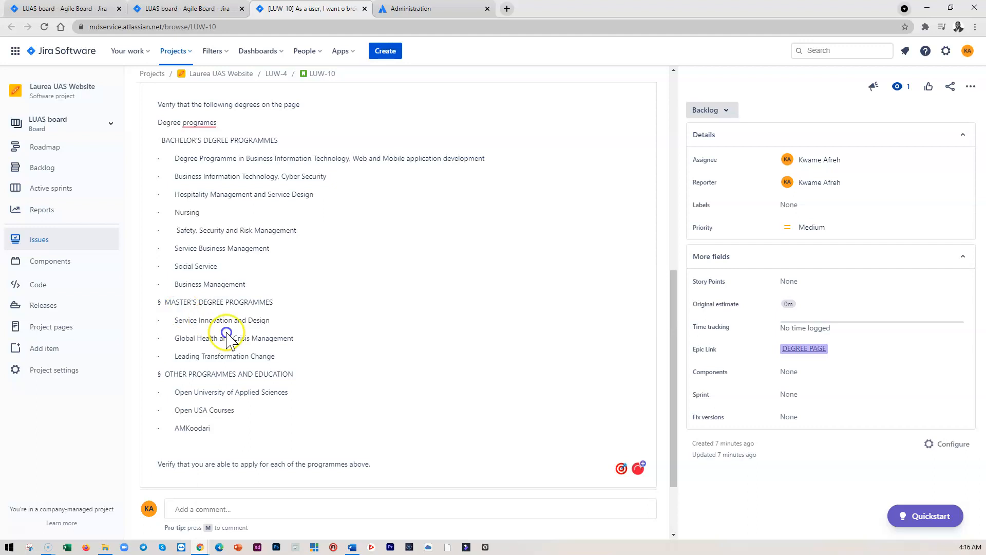
pyautogui.click(217, 422)
pyautogui.moveTo(203, 423); pyautogui.dragTo(149, 302)
pyautogui.hotkey('ctrl', 'c')
pyautogui.press('BackSpace')
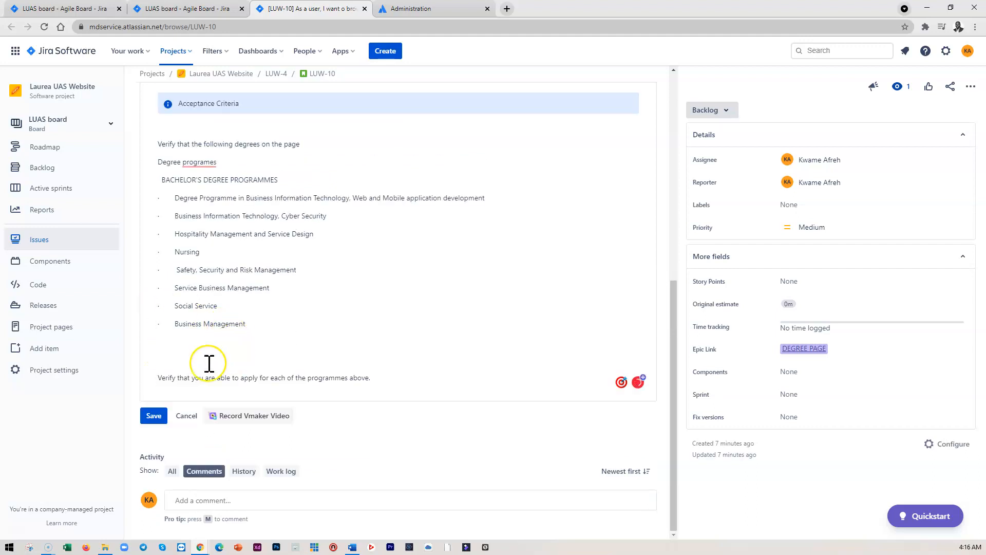
pyautogui.scroll(1, 179, 353)
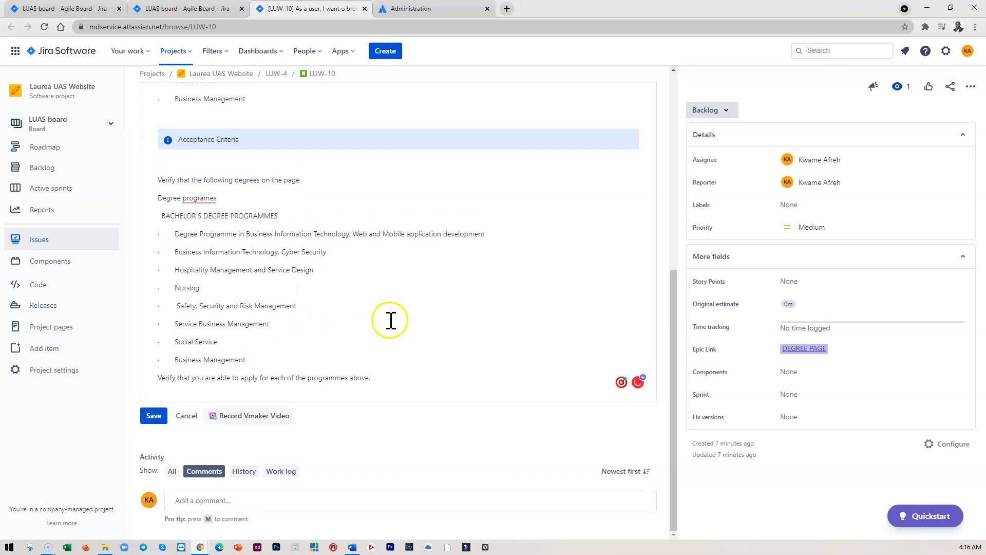
pyautogui.scroll(3, 390, 318)
pyautogui.scroll(-3, 376, 322)
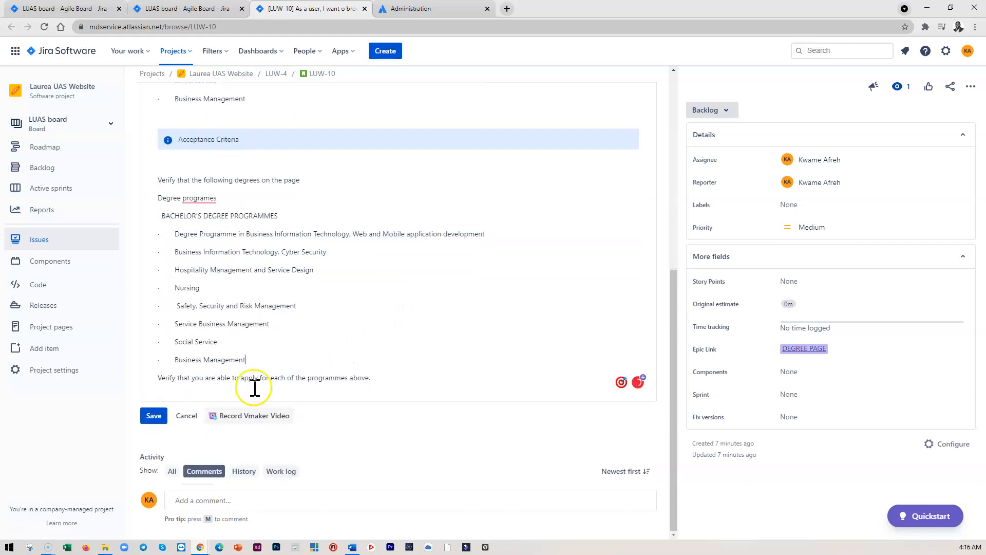
pyautogui.click(154, 416)
# Clone the story with 'masters' replacing 'bachelor' in its summary, then open the cloned issue
pyautogui.scroll(5, 383, 302)
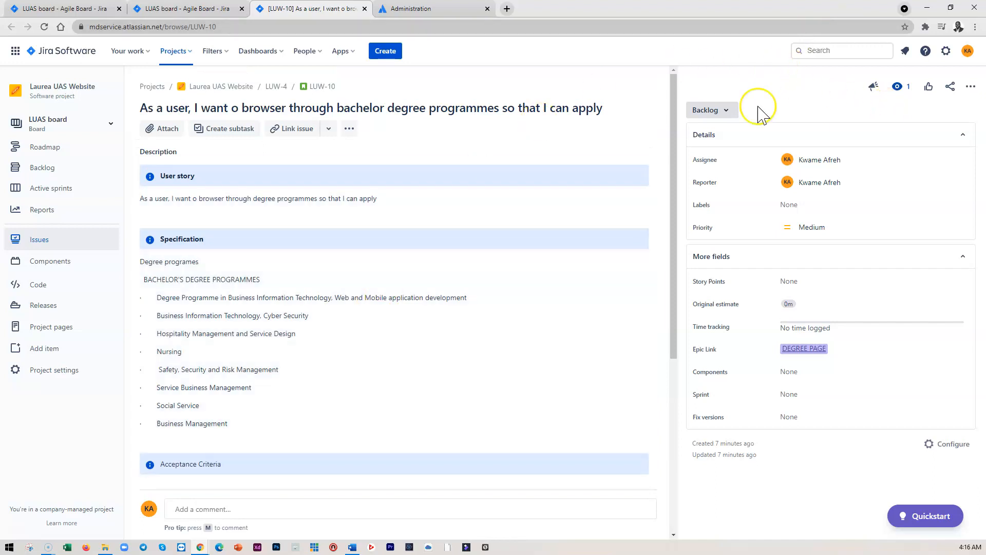
pyautogui.click(971, 88)
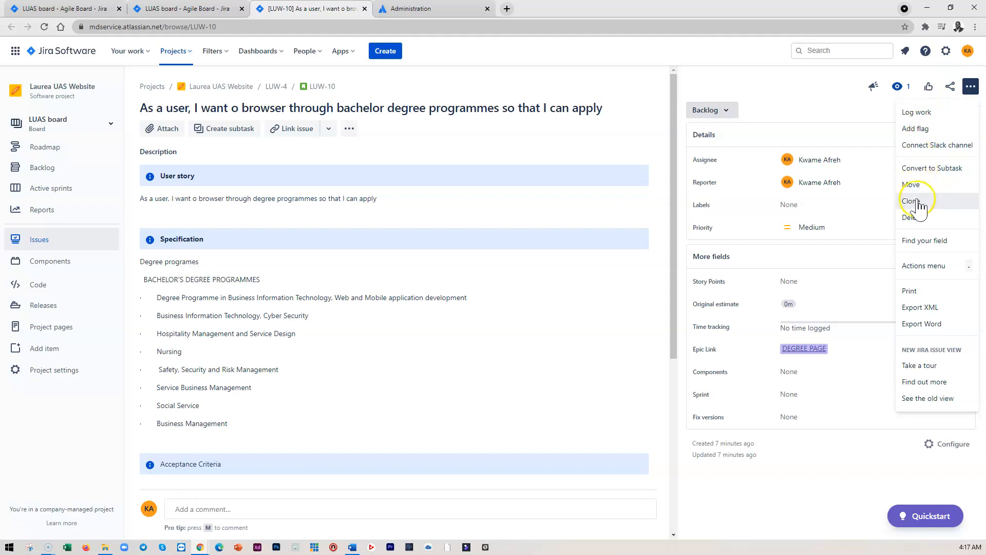
pyautogui.click(922, 204)
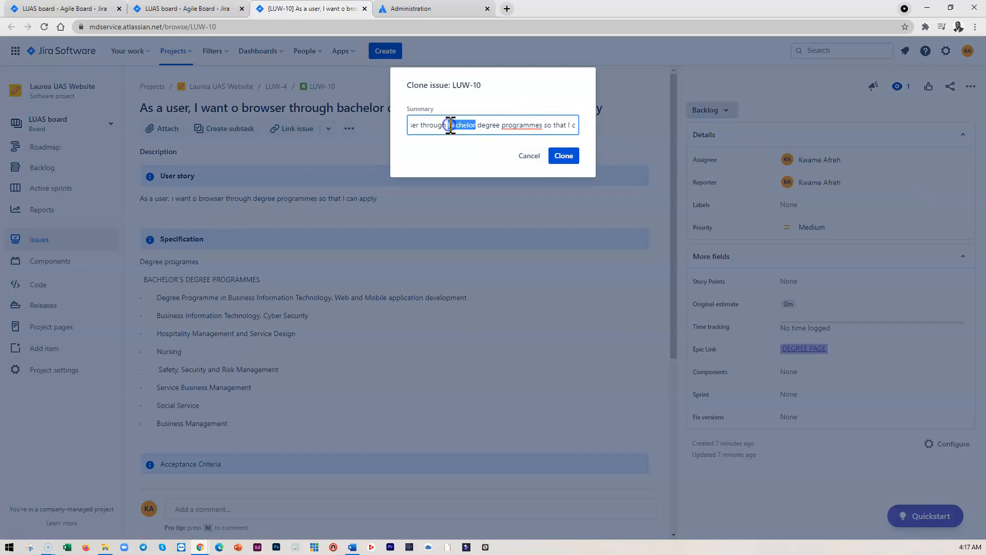
pyautogui.write('masters')
pyautogui.click(564, 157)
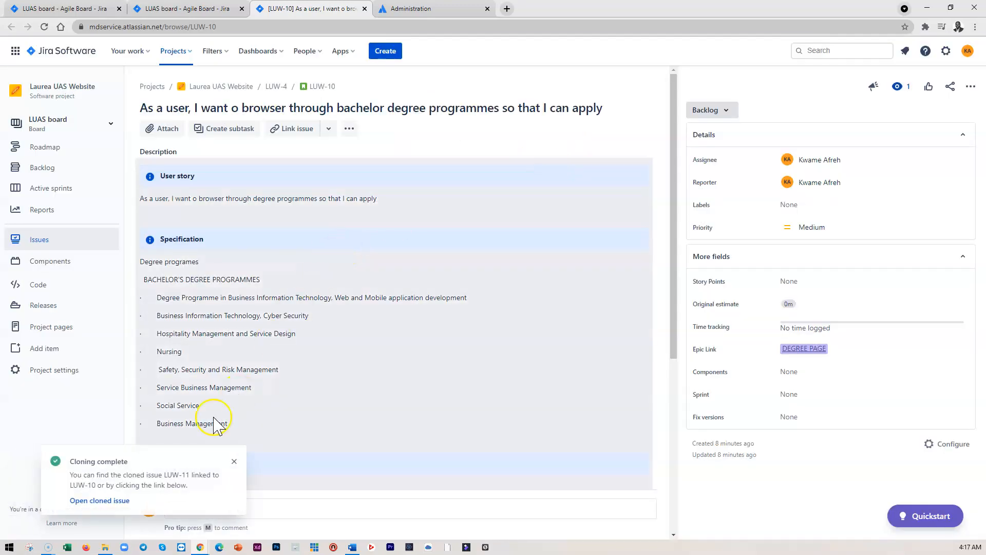
pyautogui.click(97, 501)
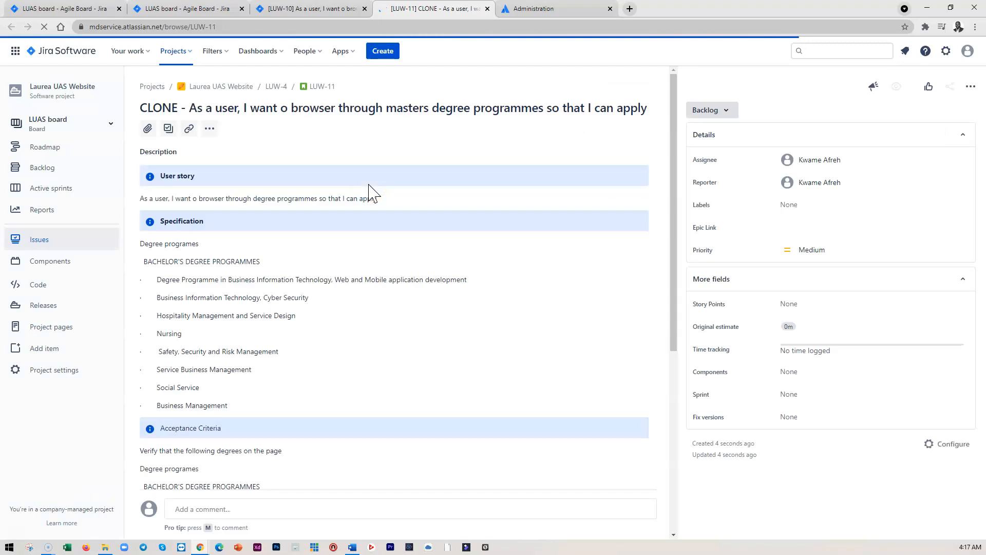
# Remove the 'CLONE -' prefix from the cloned story's title and correct 'browser' to 'browse'
pyautogui.click(192, 109)
pyautogui.press('BackSpace')
pyautogui.press('BackSpace')
pyautogui.press('BackSpace')
pyautogui.press('BackSpace')
pyautogui.press('BackSpace')
pyautogui.press('BackSpace')
pyautogui.press('BackSpace')
pyautogui.press('BackSpace')
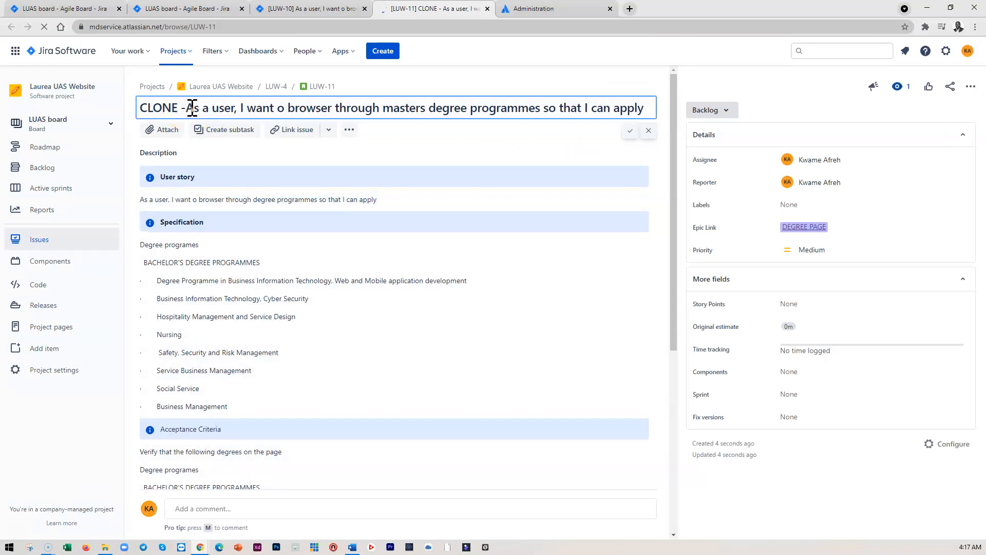
pyautogui.click(296, 114)
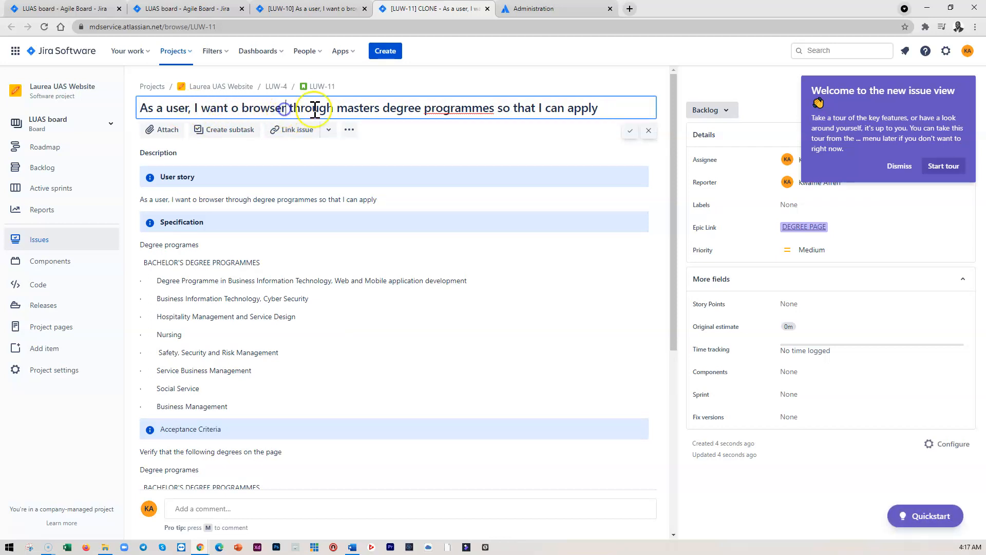
pyautogui.press('BackSpace')
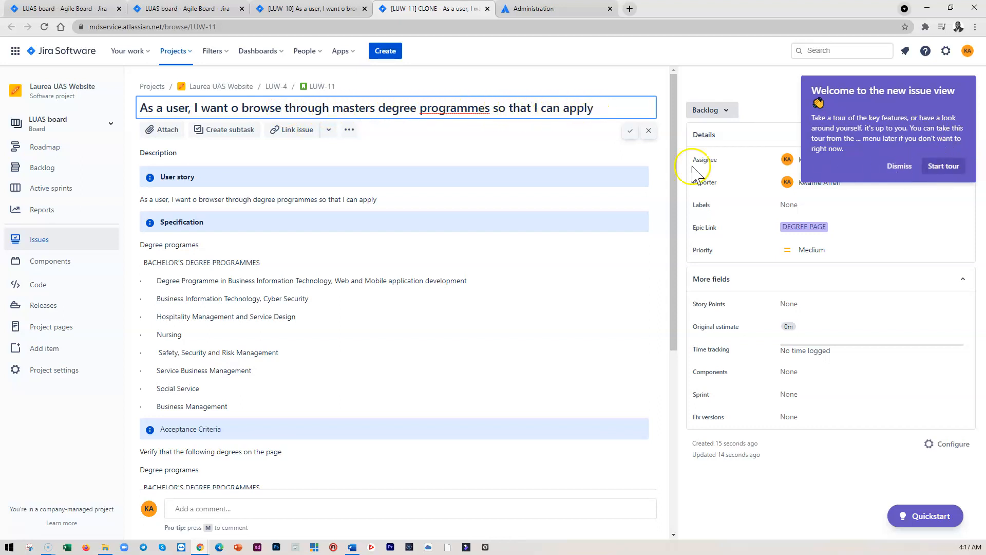
# Replace the bachelor's section in the Specification with the master's degree programmes section only
pyautogui.click(333, 338)
pyautogui.scroll(-1, 330, 332)
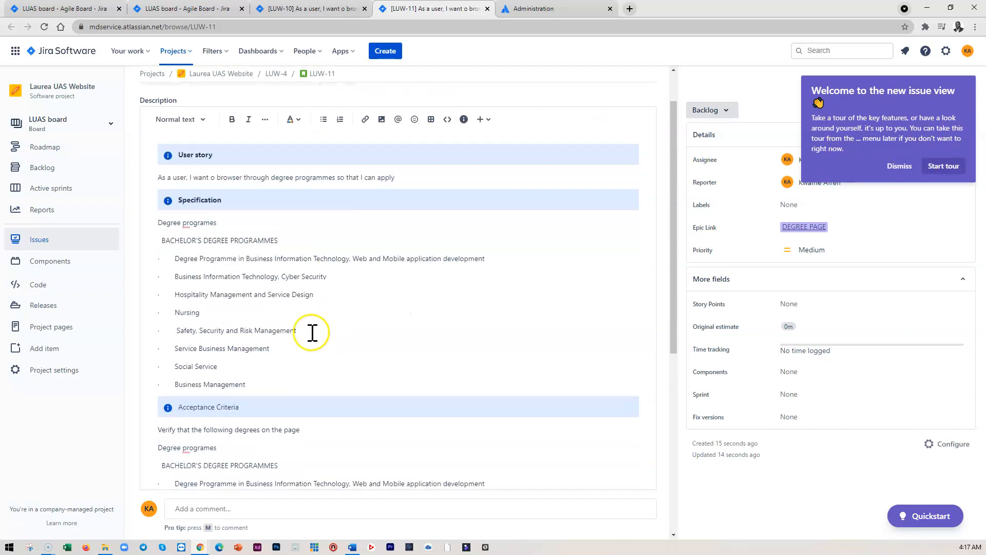
pyautogui.moveTo(247, 384); pyautogui.dragTo(146, 239)
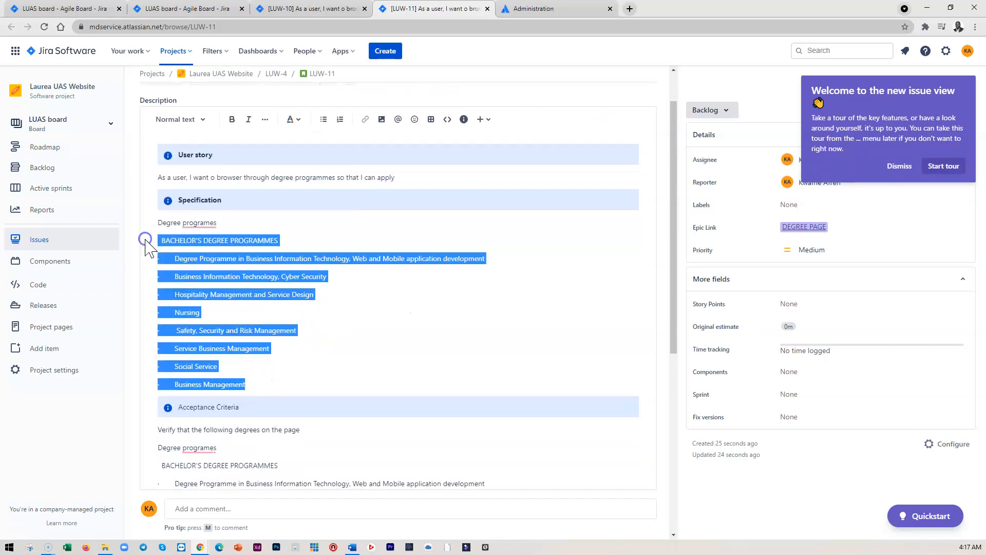
pyautogui.press('Delete')
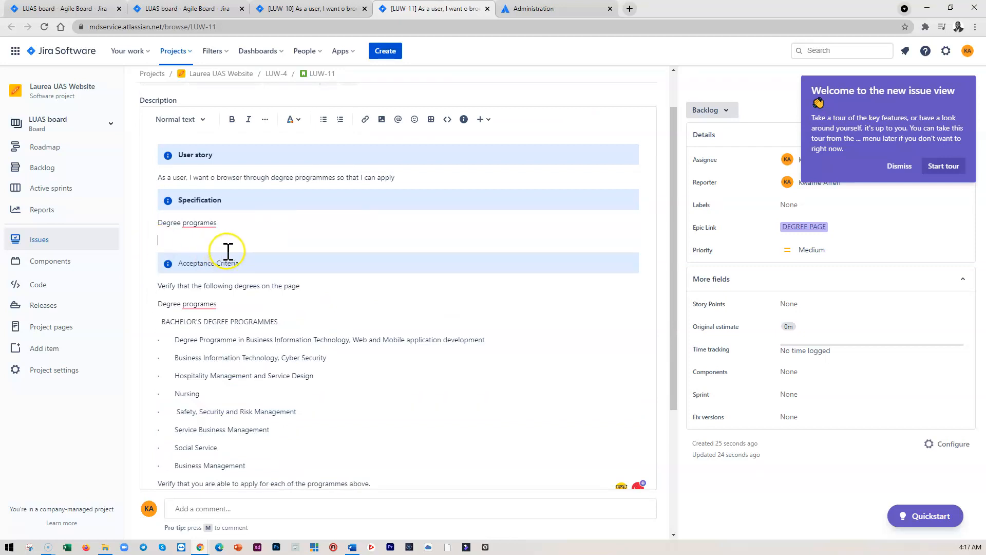
pyautogui.hotkey('ctrl', 'v')
pyautogui.moveTo(215, 366); pyautogui.dragTo(154, 315)
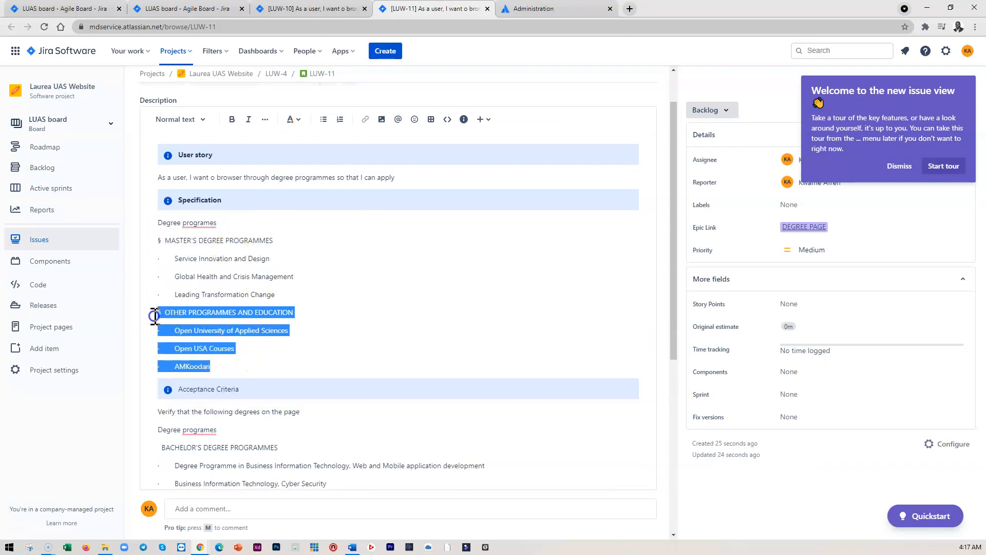
pyautogui.press('Delete')
# Remove the 'Degree programes' heading and bachelor's section from the Acceptance Criteria list
pyautogui.scroll(-3, 221, 300)
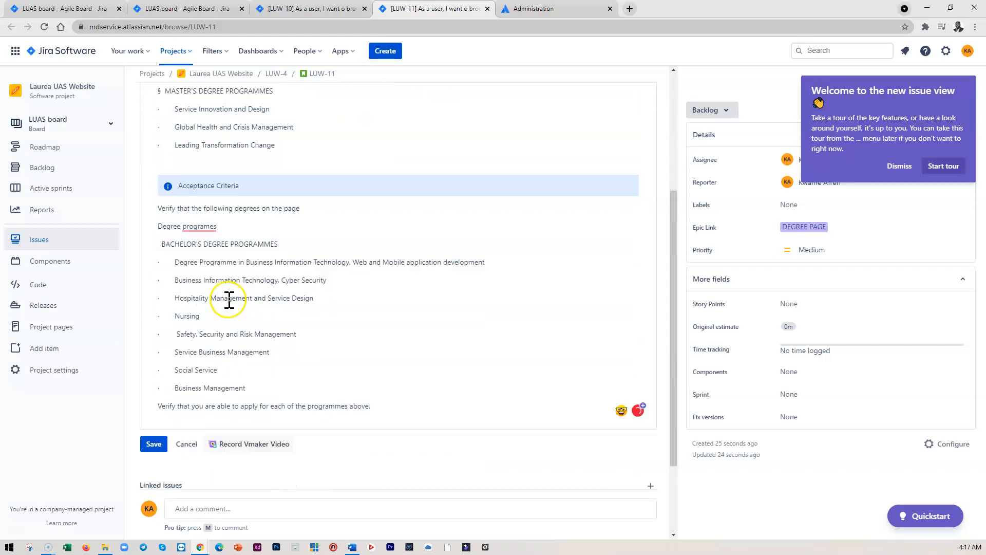
pyautogui.rightClick(213, 221)
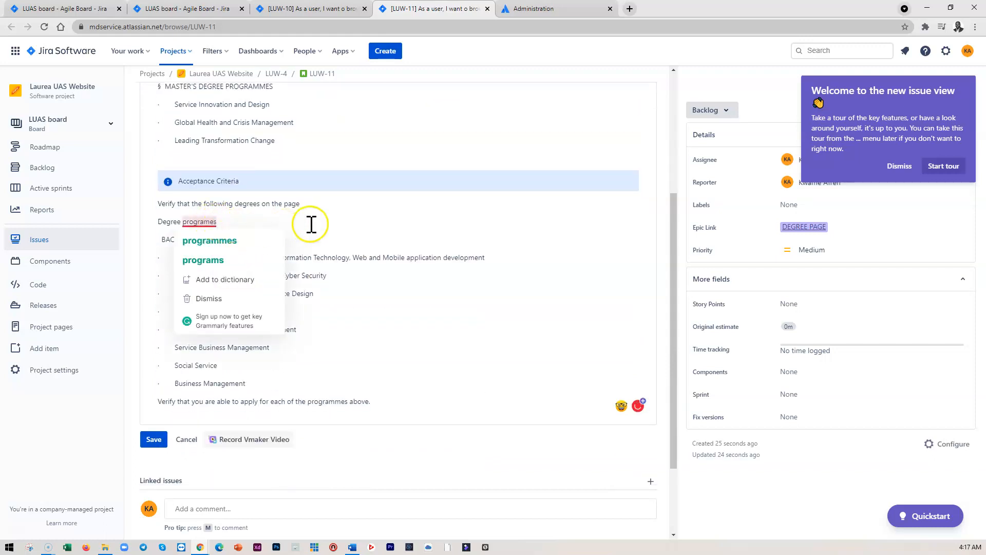
pyautogui.click(311, 222)
pyautogui.moveTo(248, 383); pyautogui.dragTo(147, 222)
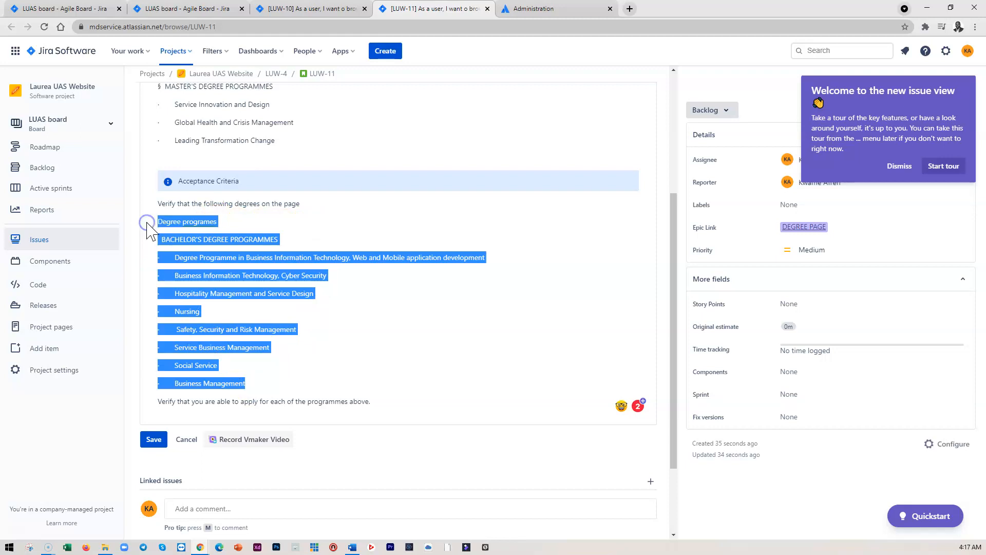
pyautogui.press('BackSpace')
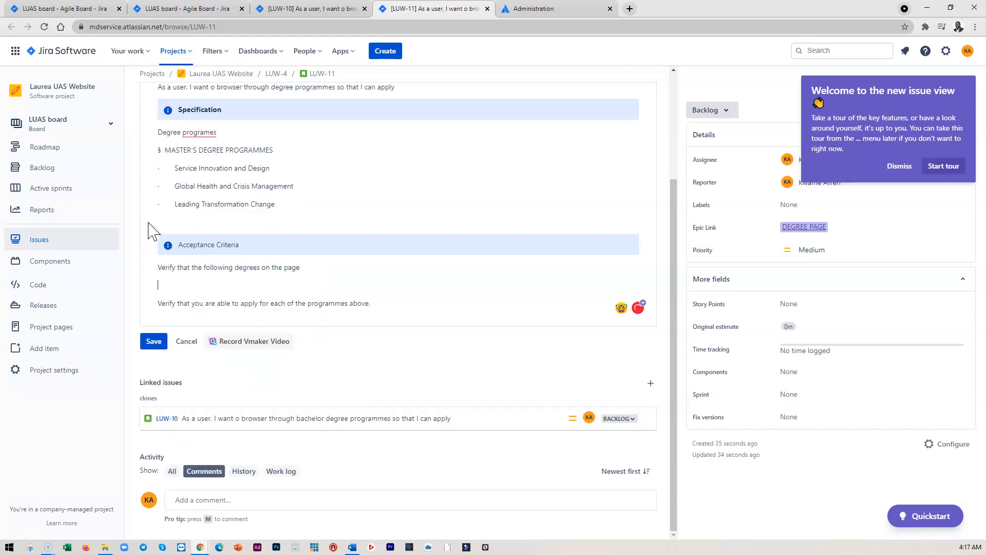
pyautogui.write('§ OTHER PROGRAMMES AND EDUCATION · Open University of Applied Sciences · Open USA Courses · AMKoodari')
pyautogui.scroll(1, 284, 170)
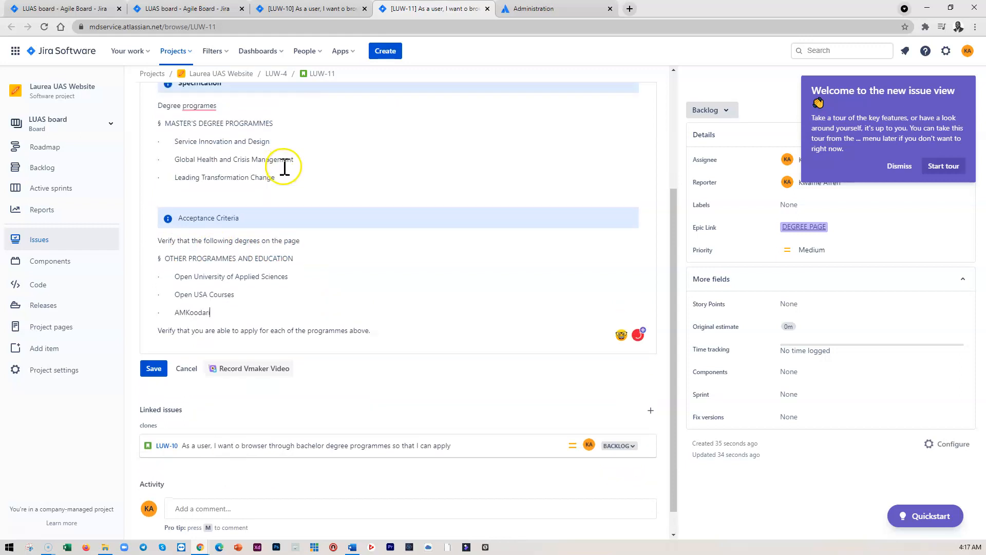
# Copy the master's degree programmes section into the Acceptance Criteria, remove the other programmes section, and save the description
pyautogui.moveTo(284, 198); pyautogui.dragTo(149, 148)
pyautogui.hotkey('ctrl', 'c')
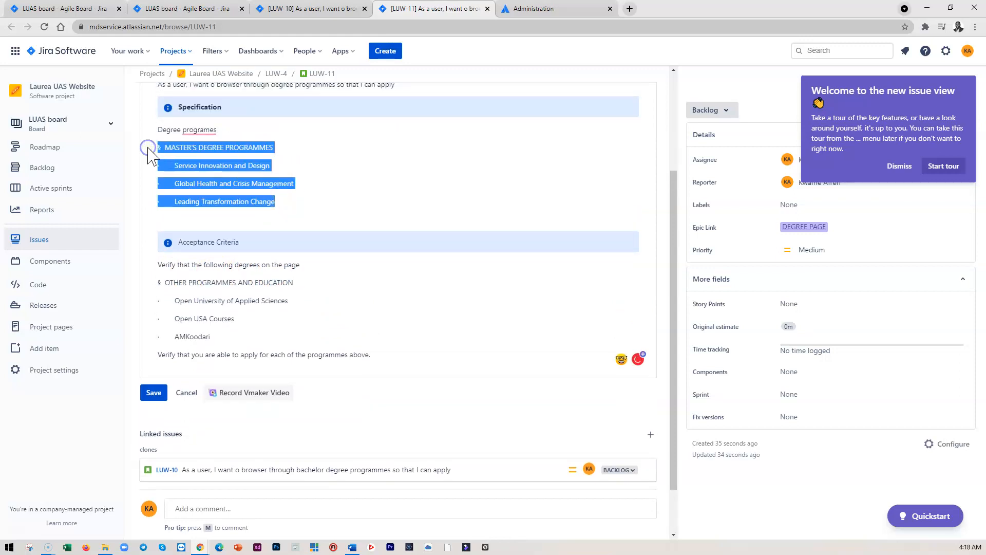
pyautogui.scroll(-1, 215, 263)
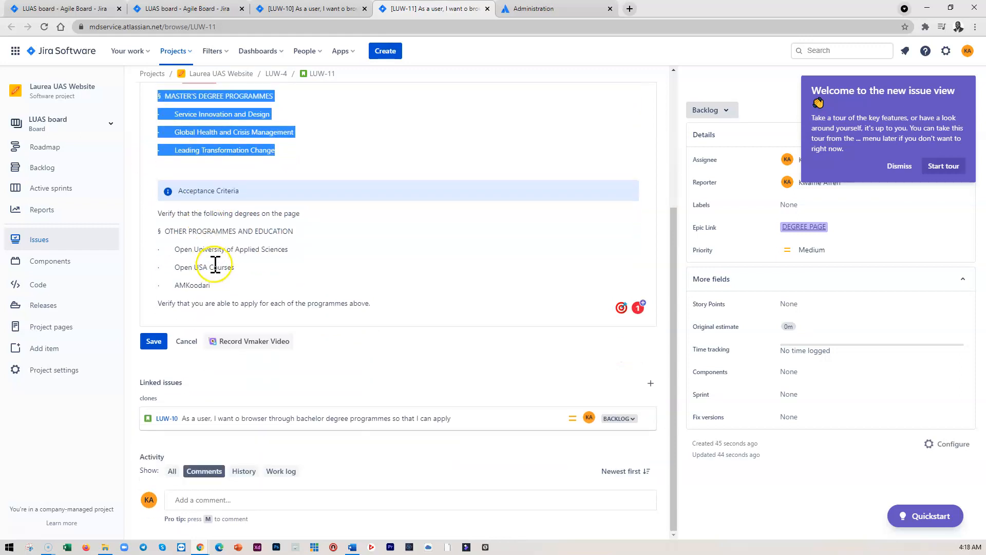
pyautogui.click(309, 212)
pyautogui.press('Return')
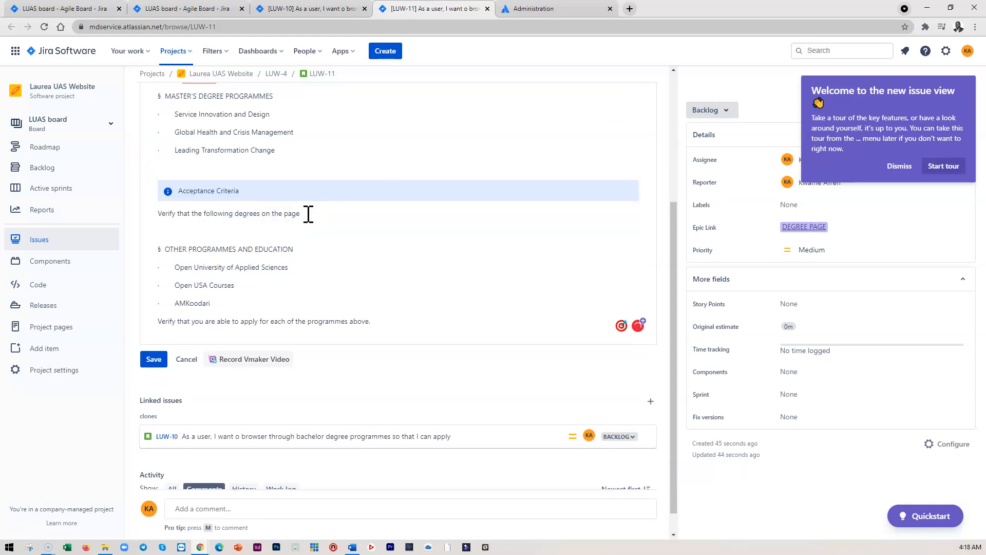
pyautogui.hotkey('ctrl', 'v')
pyautogui.moveTo(223, 358); pyautogui.dragTo(149, 303)
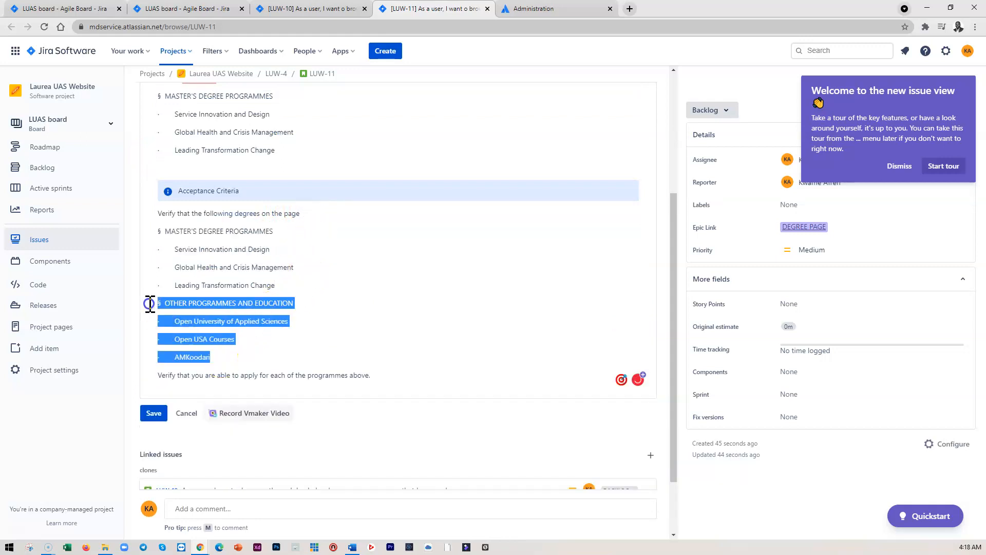
pyautogui.press('BackSpace')
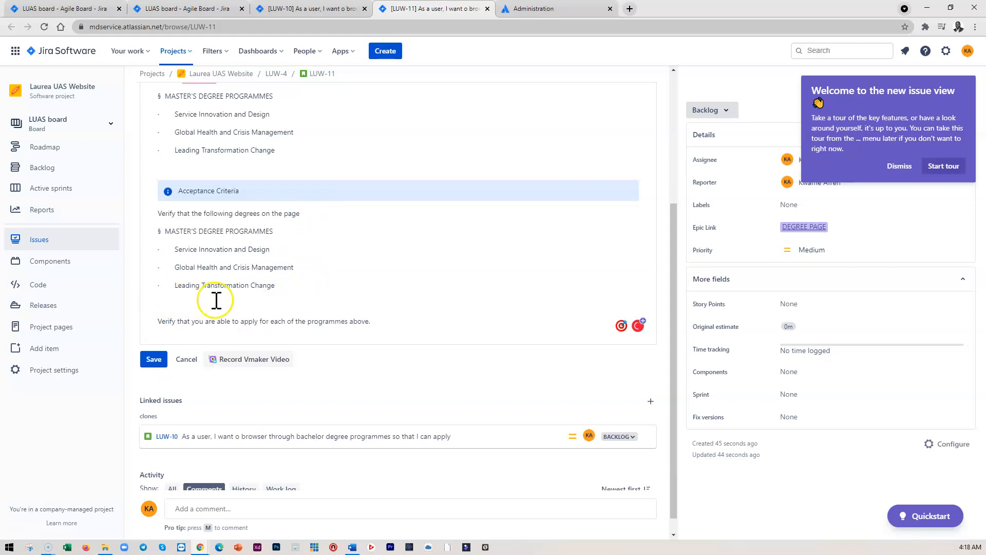
pyautogui.press('BackSpace')
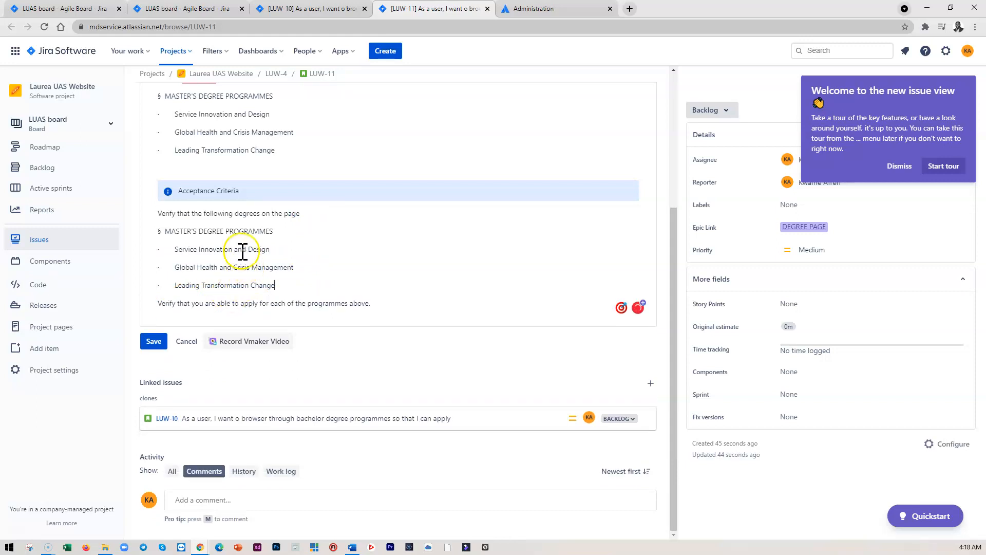
pyautogui.click(154, 342)
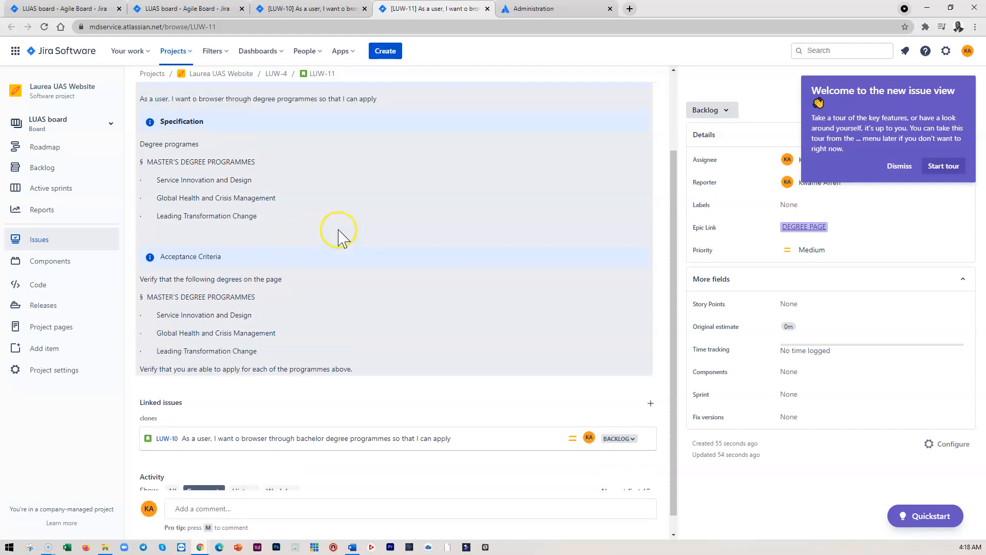
# Add the new label 'Degrees' to the masters story
pyautogui.scroll(-2, 341, 238)
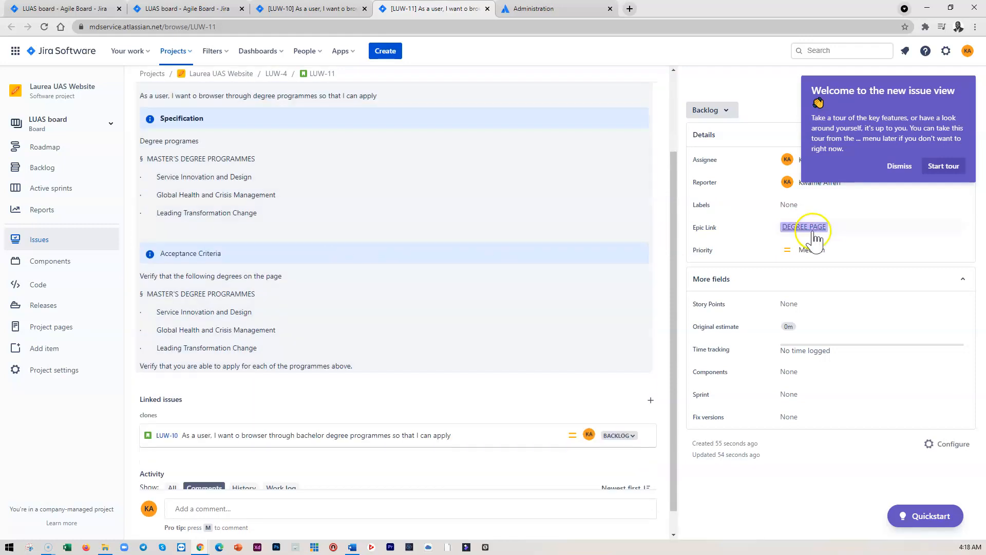
pyautogui.click(790, 204)
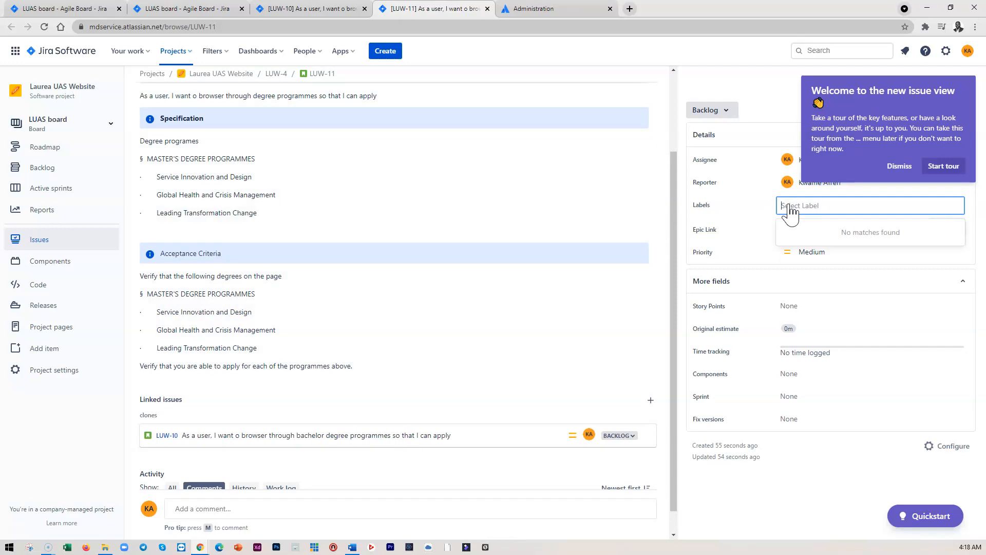
pyautogui.write('Degrees')
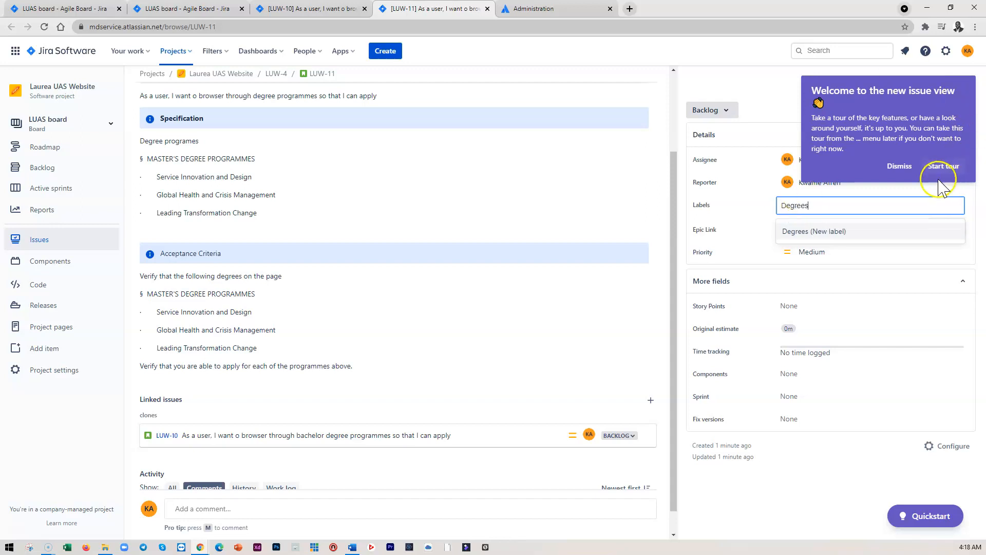
pyautogui.click(900, 166)
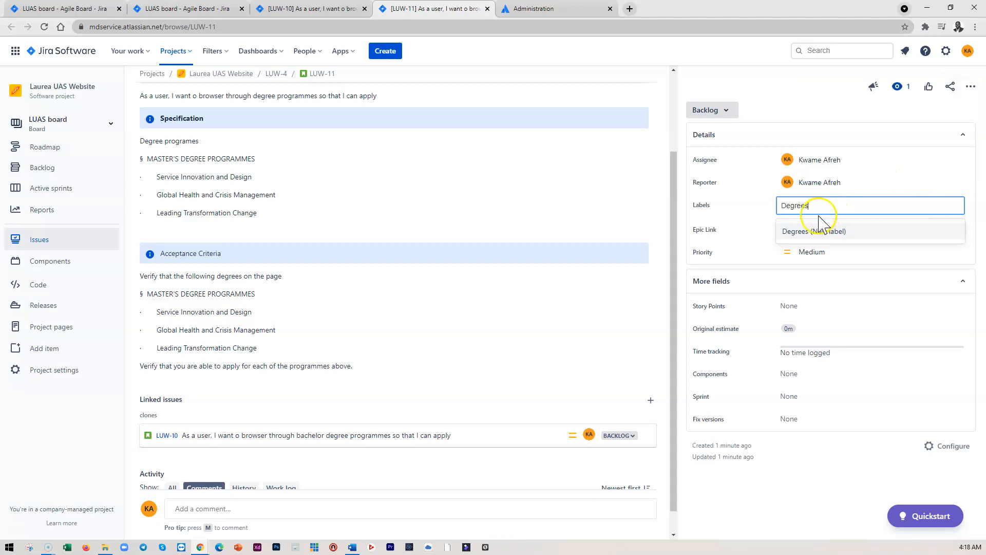
pyautogui.click(797, 234)
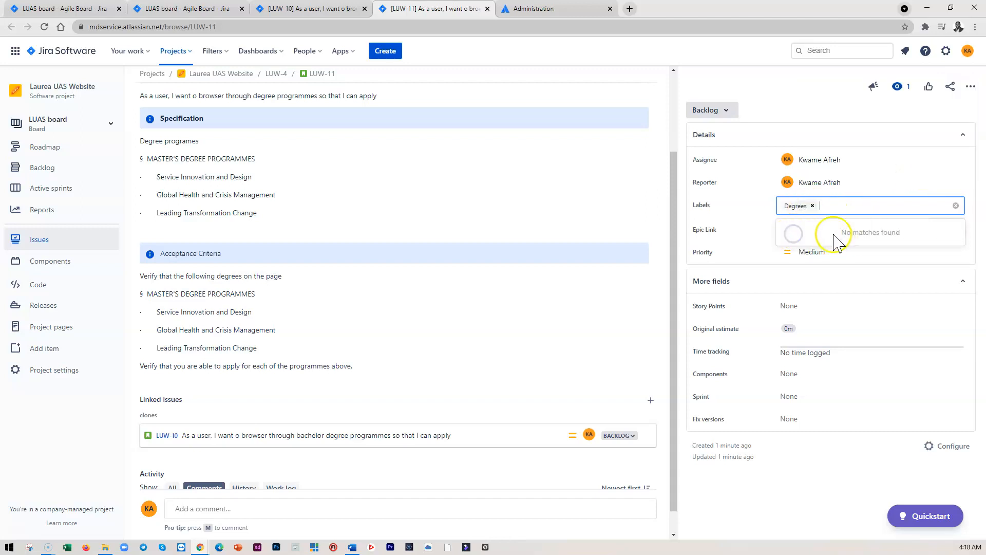
pyautogui.click(805, 107)
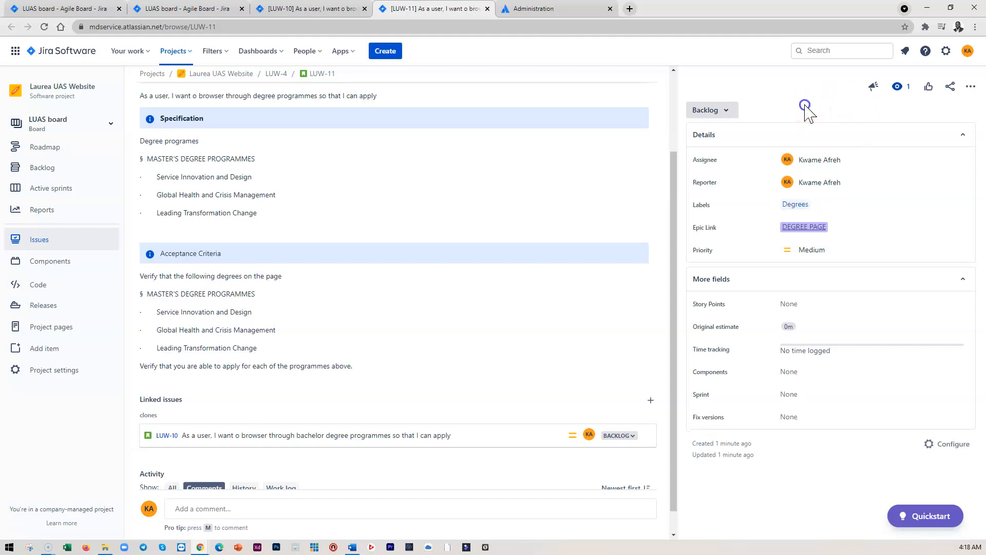
# Refresh the board backlog to review both stories
pyautogui.click(188, 11)
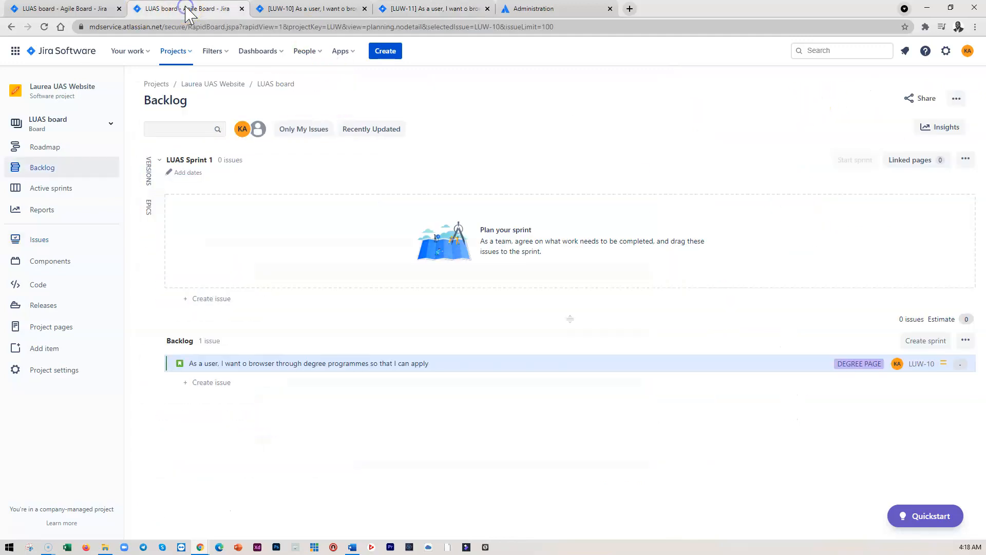
pyautogui.click(44, 26)
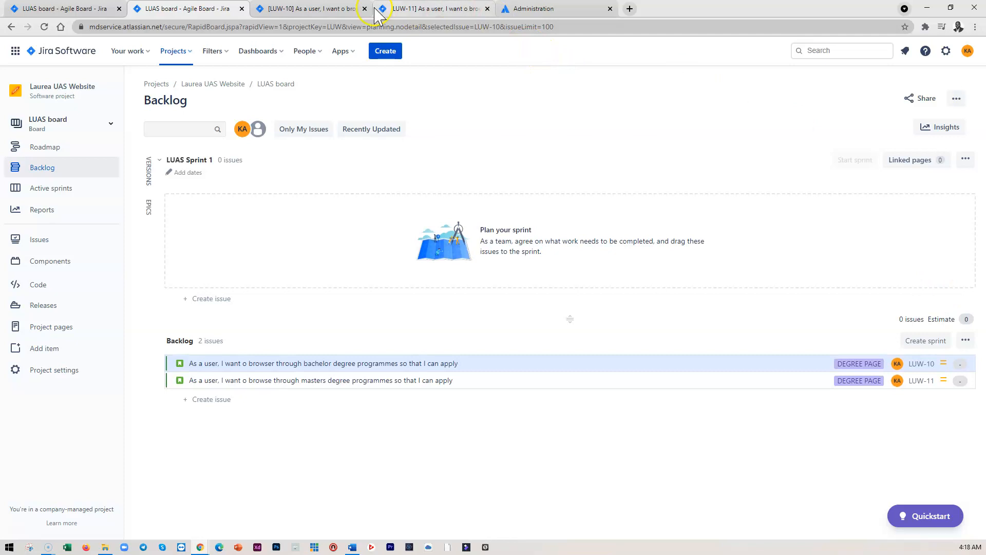
# Open the bachelor story and set its Story Points to 1
pyautogui.click(308, 9)
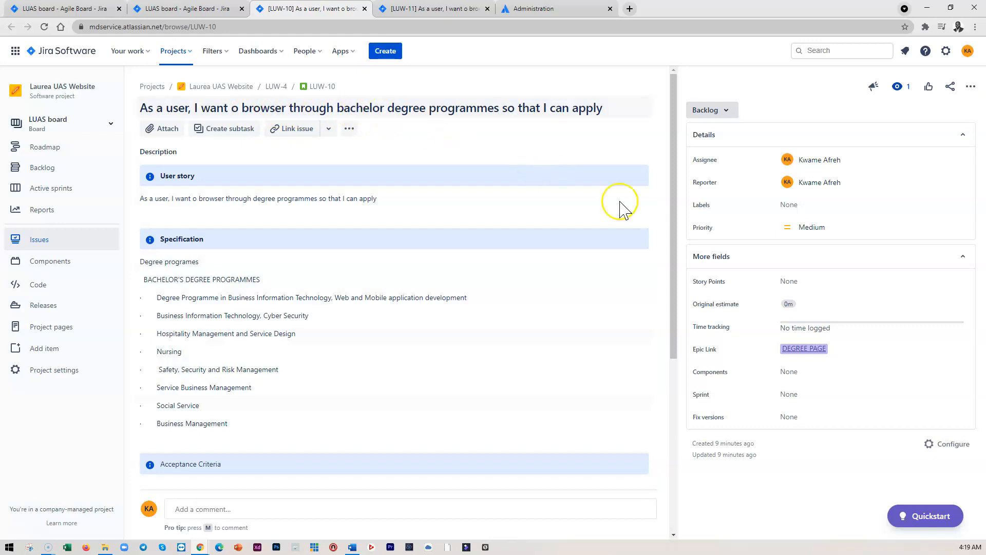
pyautogui.click(796, 281)
pyautogui.write('1')
pyautogui.click(938, 302)
pyautogui.click(791, 306)
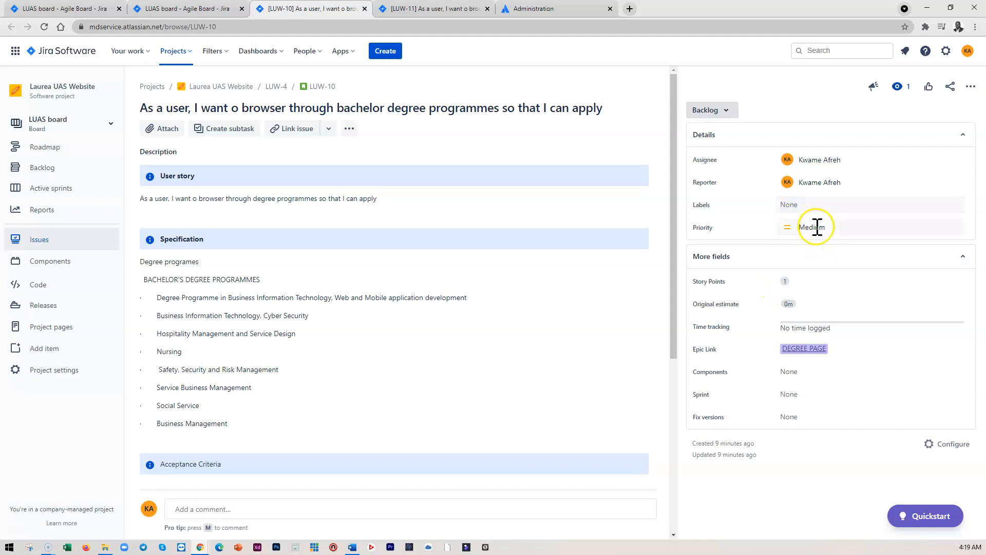
# Add the label 'Degrees' to the bachelor story
pyautogui.click(794, 204)
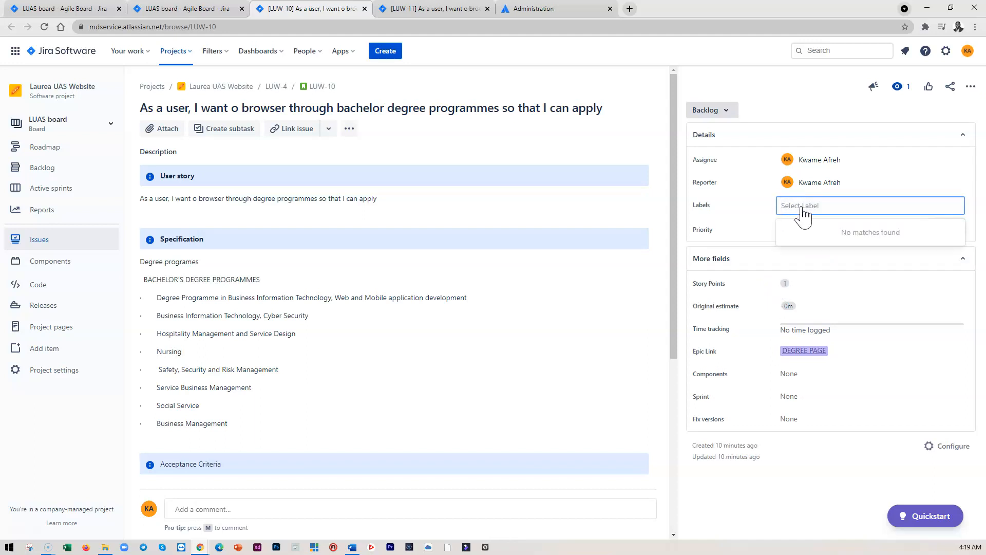
pyautogui.write('de')
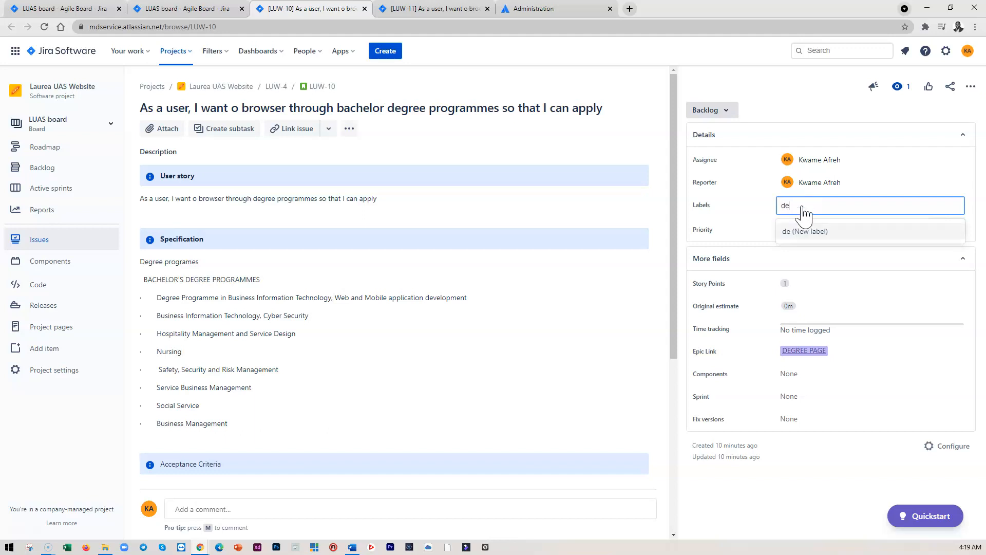
pyautogui.click(804, 249)
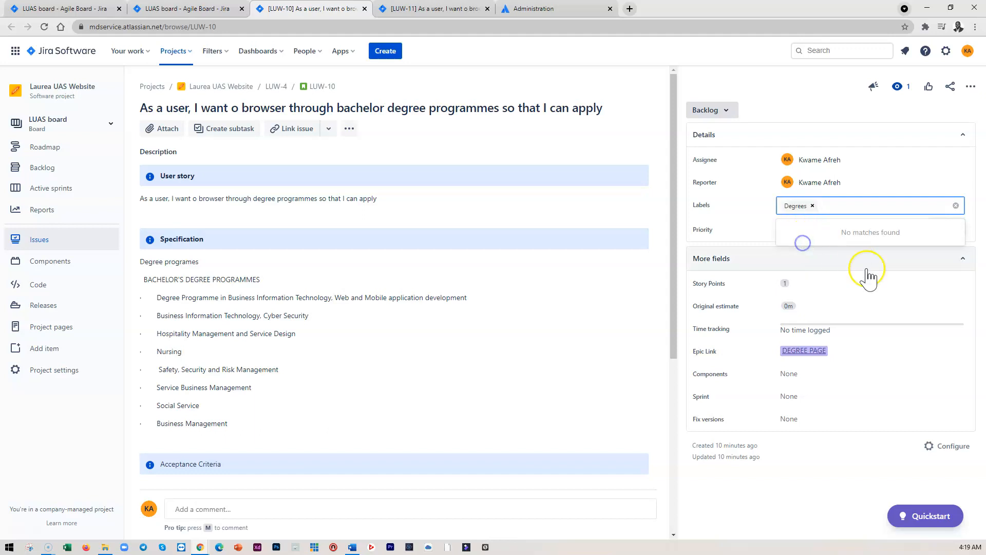
pyautogui.click(981, 171)
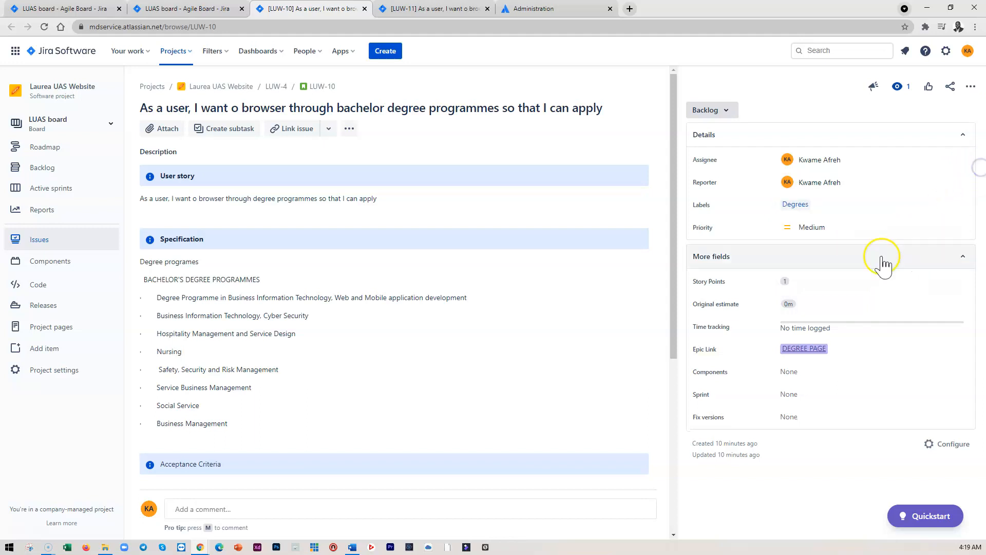
# Set the masters story's Story Points to 1 and assign it to LUAS Sprint 1
pyautogui.click(411, 9)
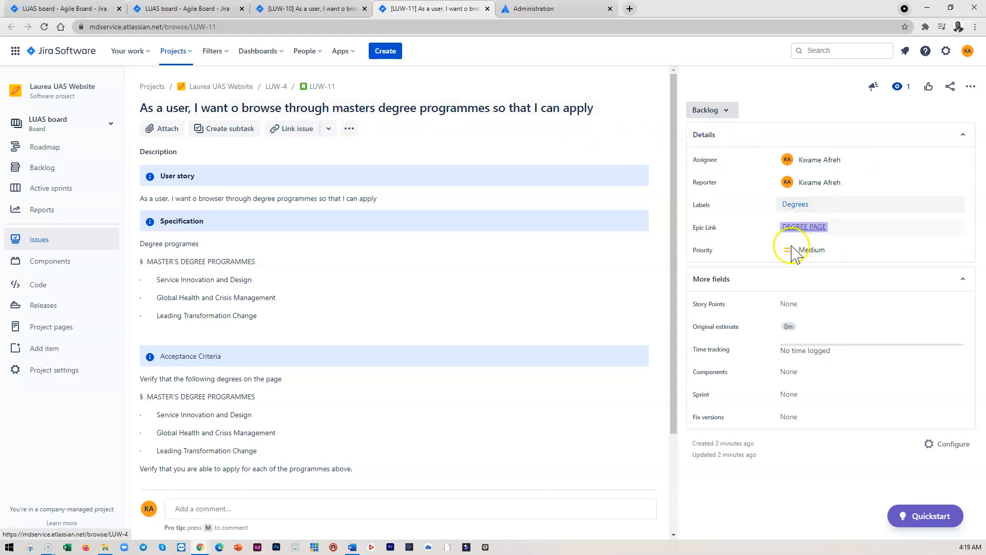
pyautogui.click(794, 305)
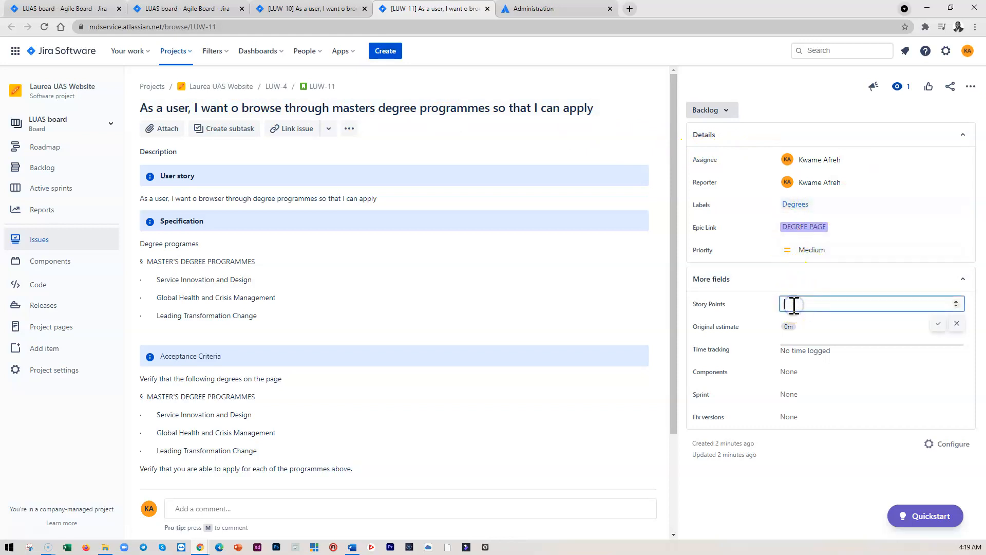
pyautogui.write('1')
pyautogui.click(939, 323)
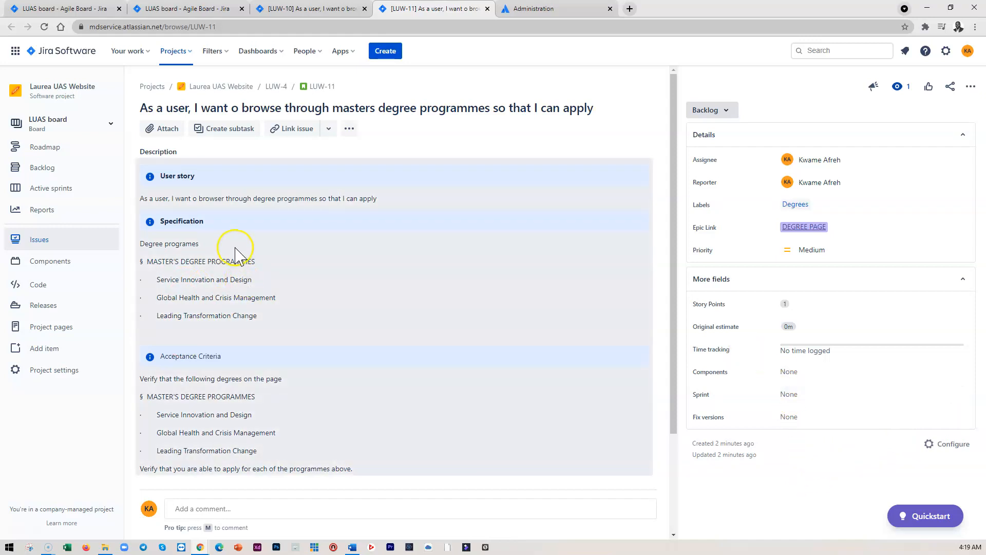
pyautogui.click(789, 394)
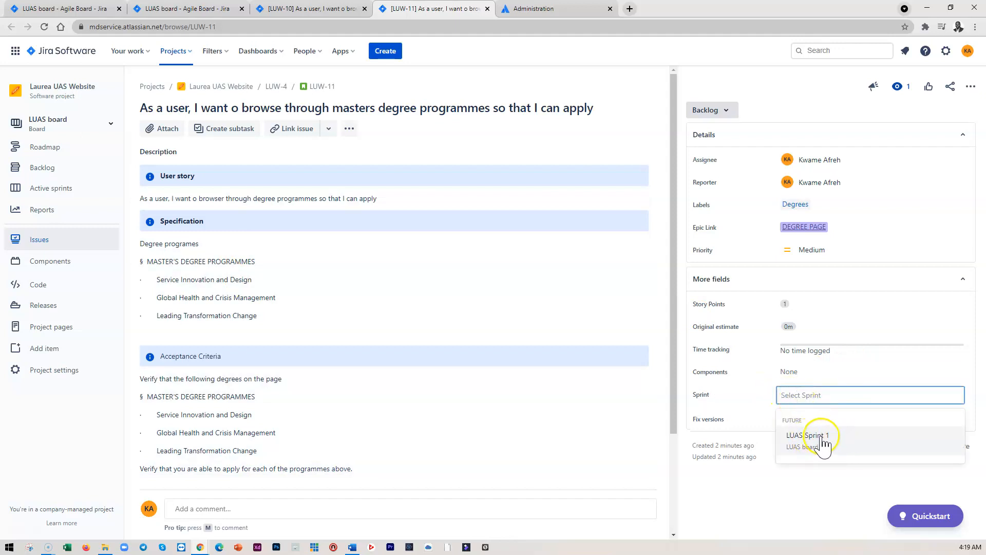
pyautogui.click(817, 445)
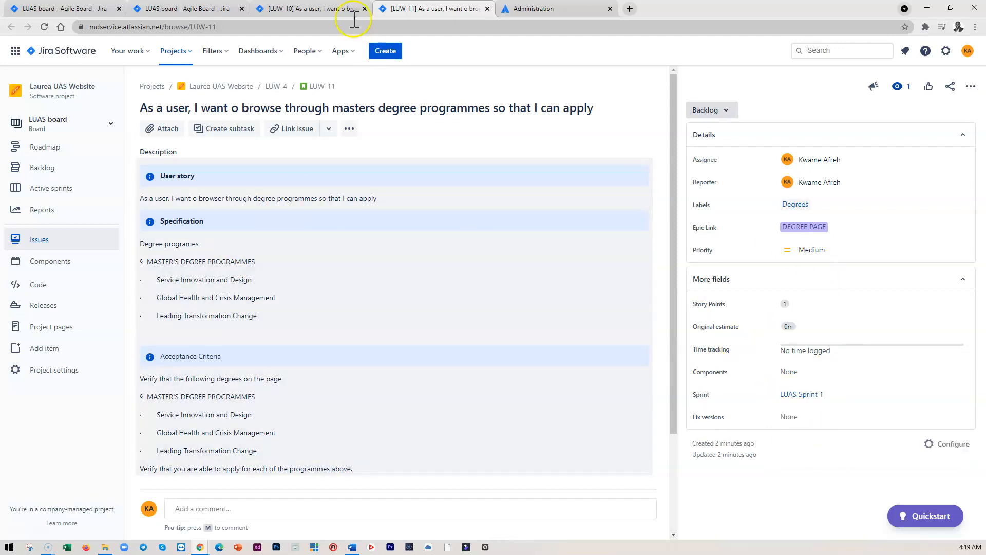
# Assign the bachelor story to LUAS Sprint 1
pyautogui.click(328, 9)
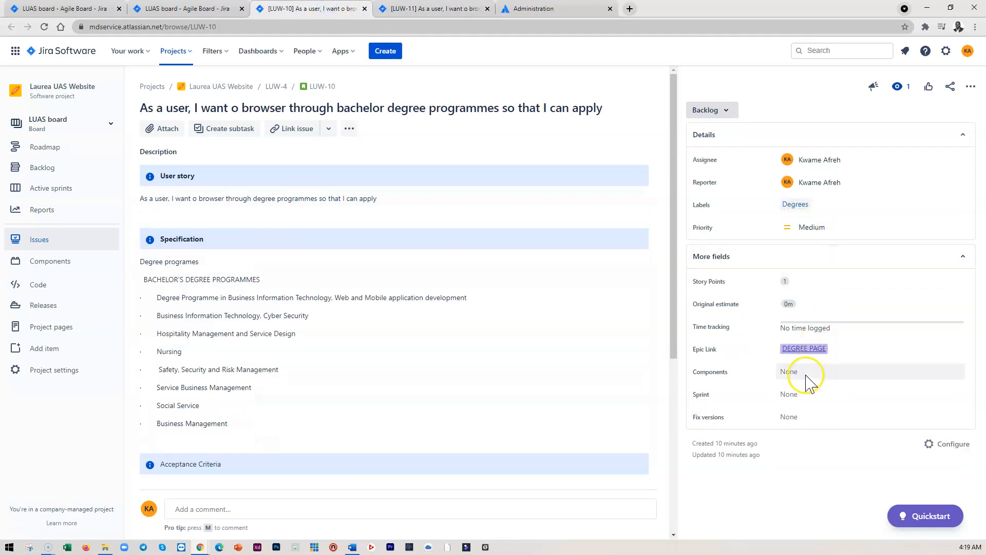
pyautogui.click(807, 400)
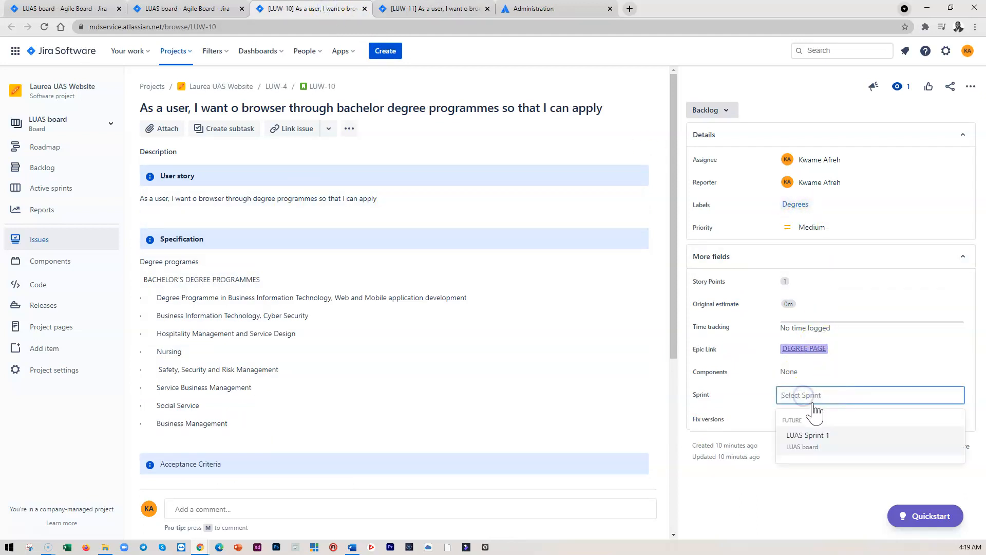
pyautogui.click(816, 438)
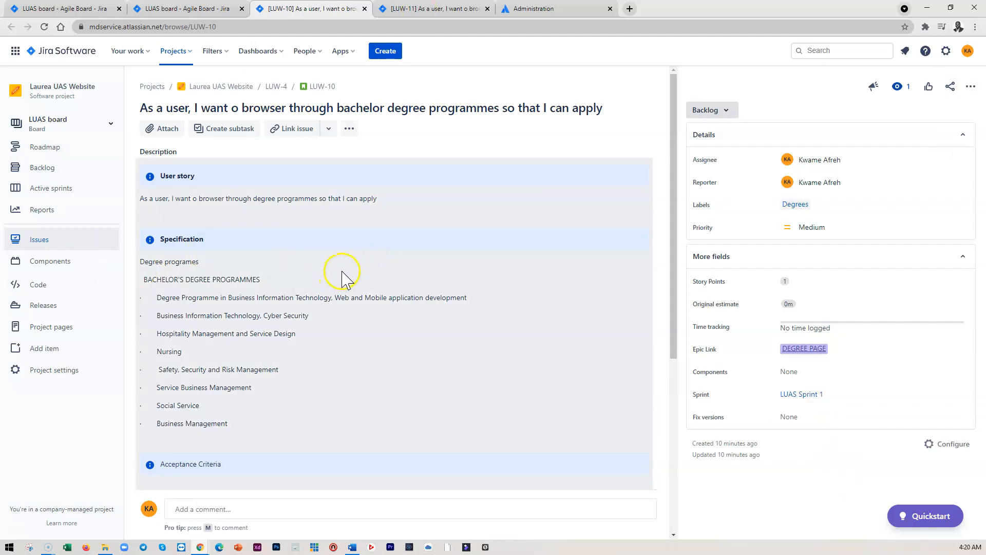
pyautogui.scroll(-5, 343, 278)
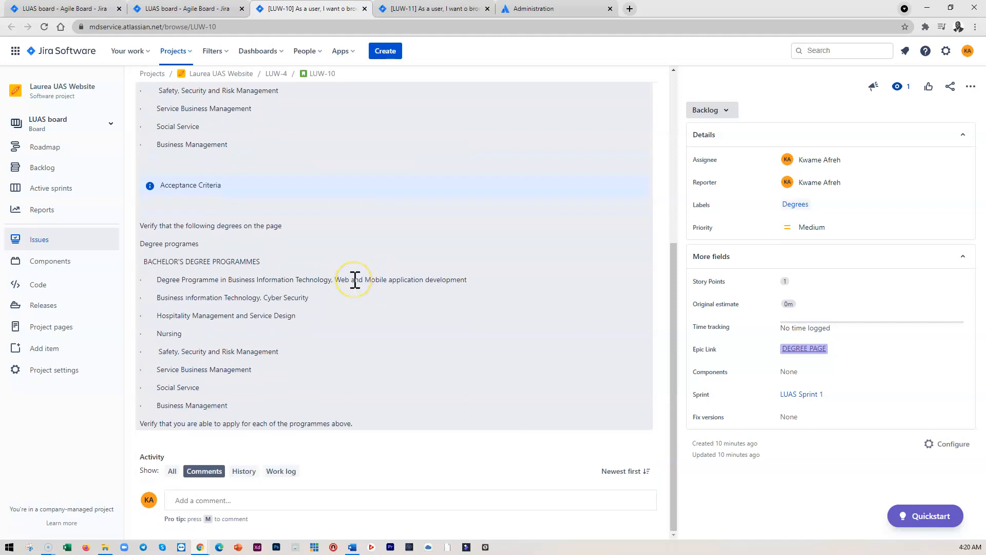
pyautogui.scroll(5, 355, 280)
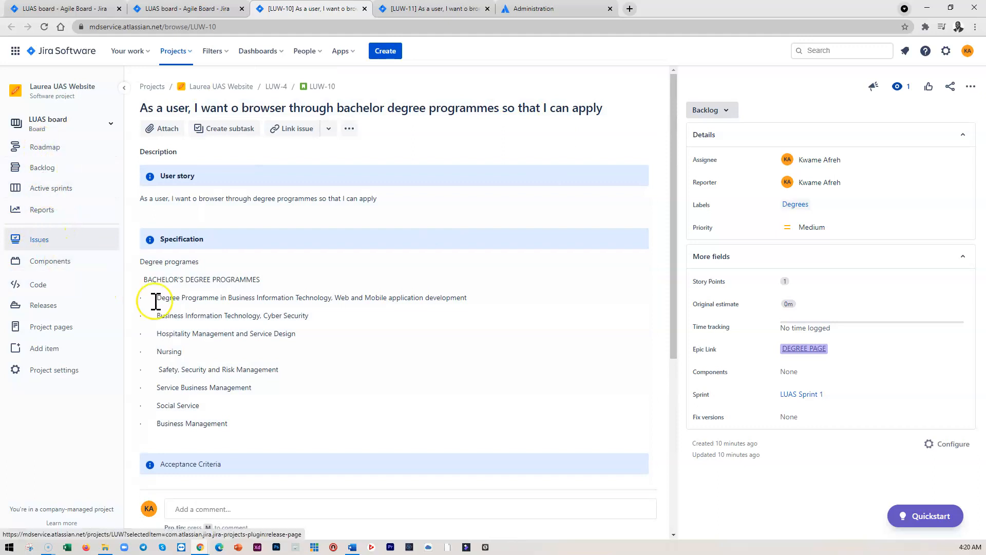
pyautogui.click(178, 9)
pyautogui.click(220, 400)
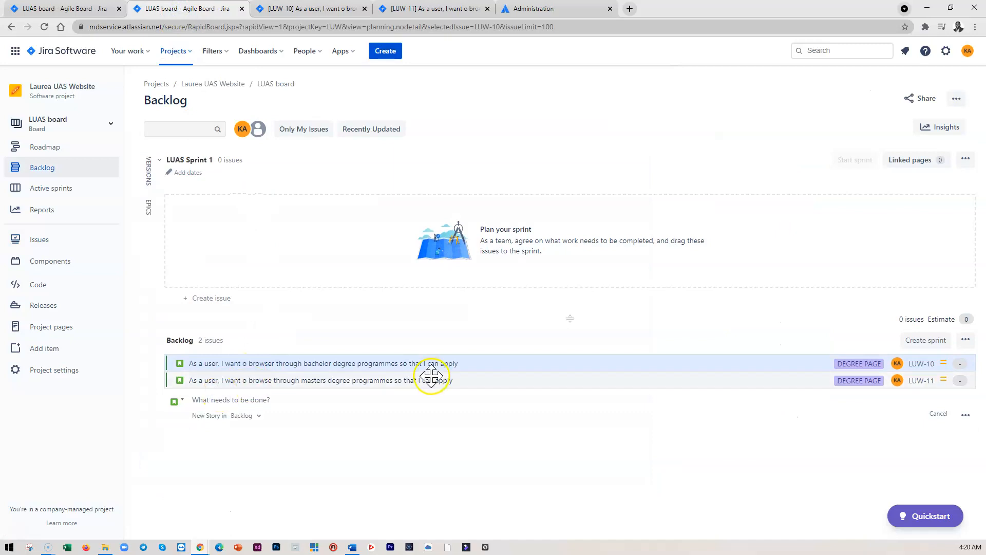
pyautogui.click(327, 8)
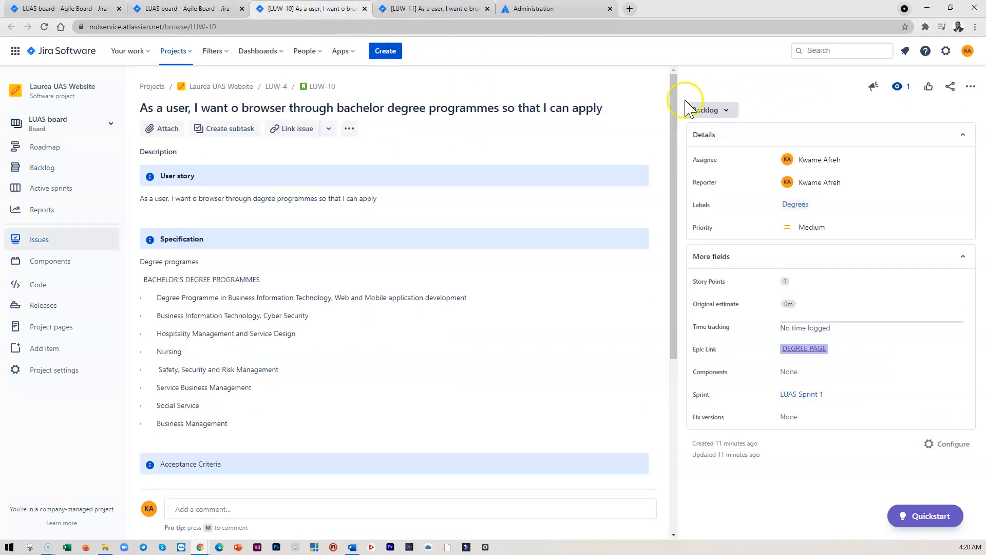
# Clone the bachelor story with 'bachelor' replaced by 'other' in the summary, including the sprint value
pyautogui.click(970, 87)
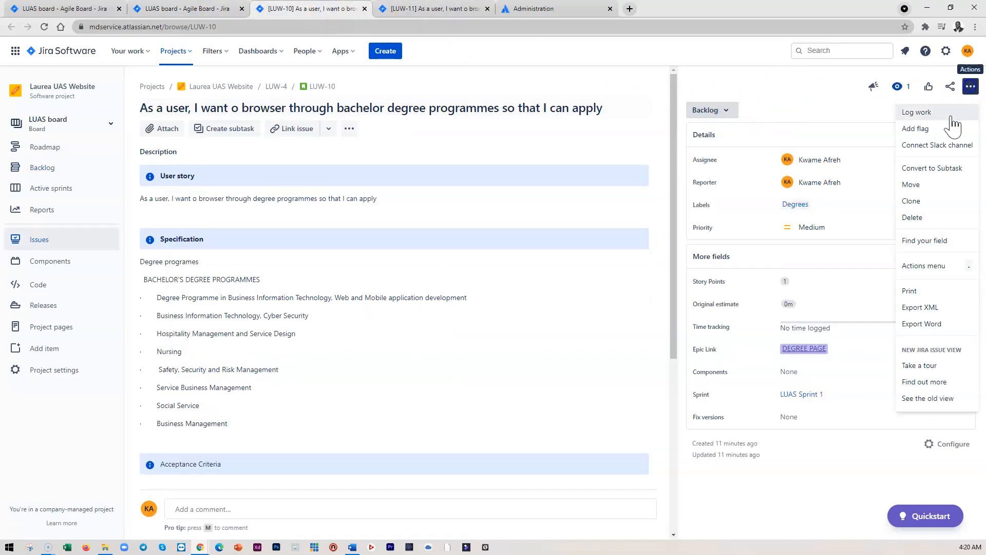
pyautogui.click(912, 202)
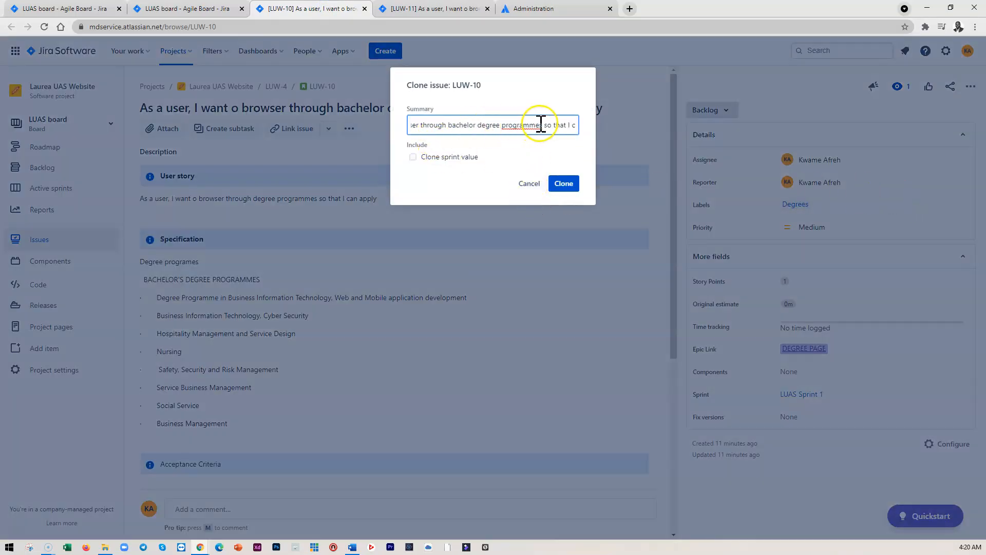
pyautogui.moveTo(475, 125); pyautogui.dragTo(460, 125)
pyautogui.write('other')
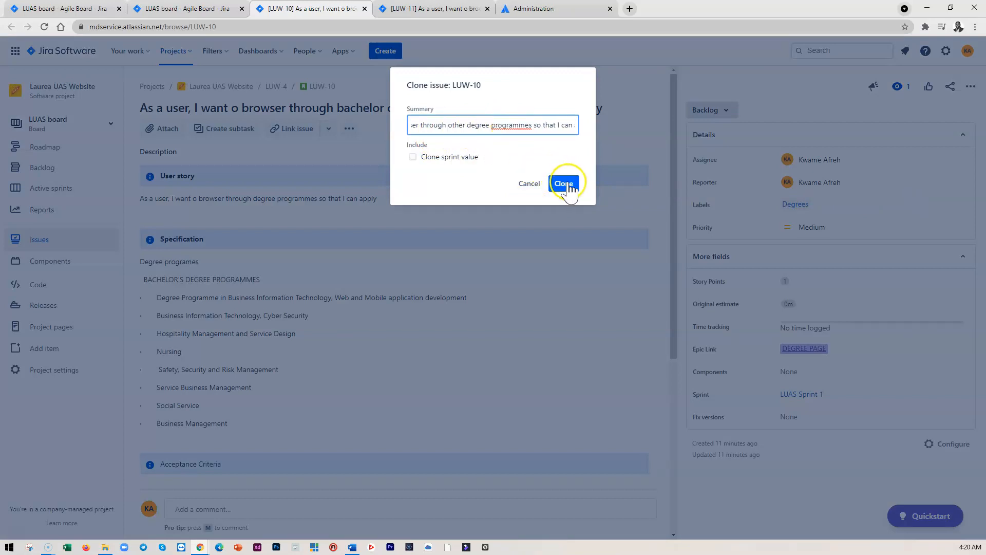
pyautogui.click(413, 157)
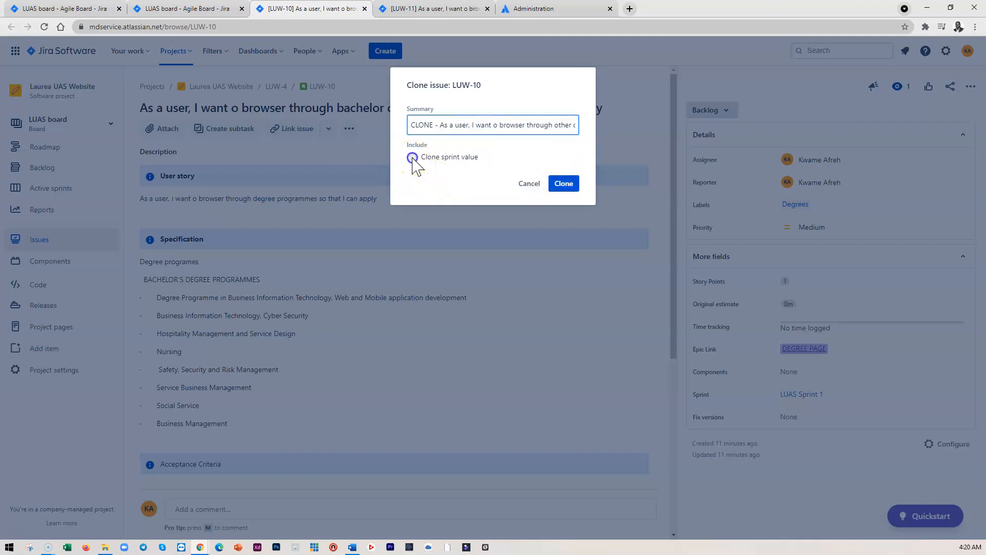
pyautogui.click(564, 184)
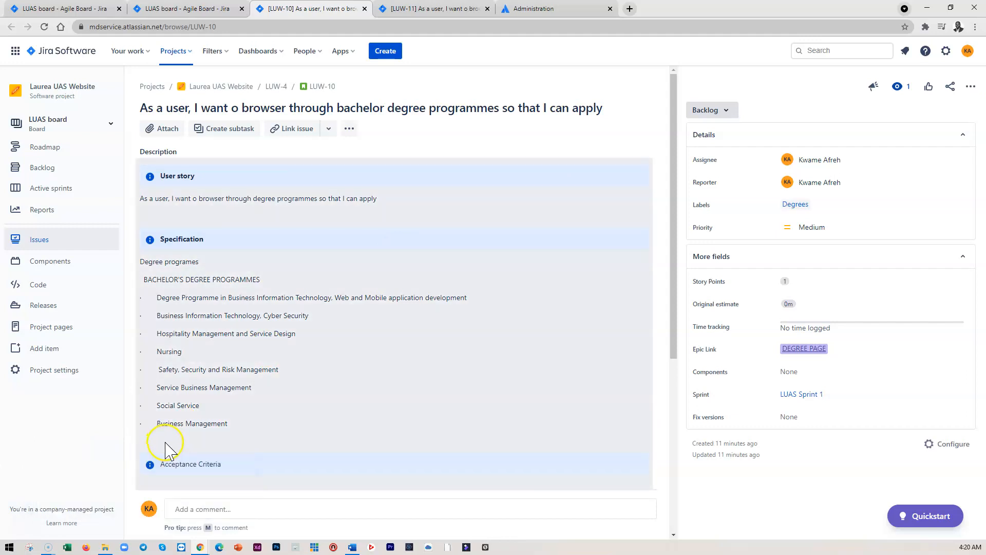
# Open the cloned story and remove the 'CLONE - ' prefix from its title
pyautogui.click(102, 501)
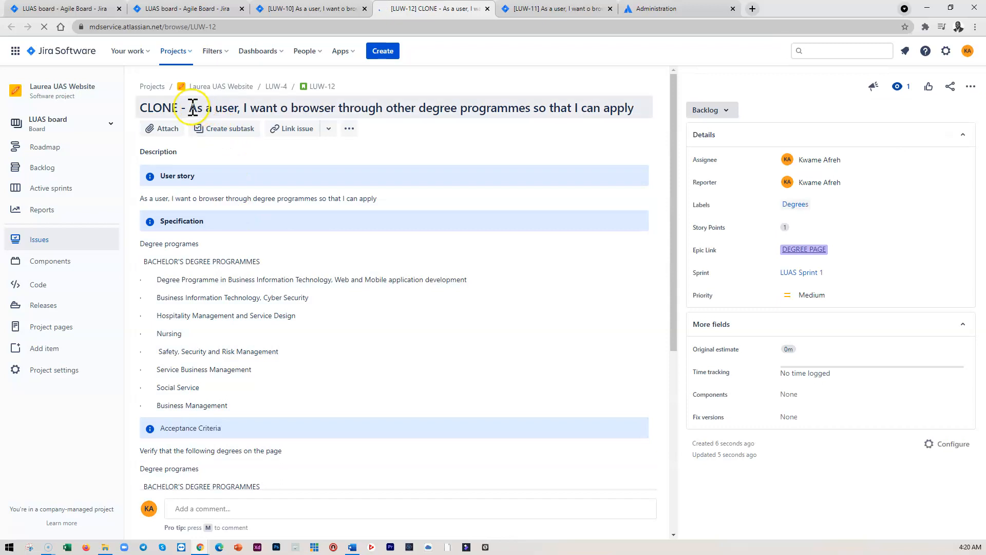
pyautogui.click(192, 108)
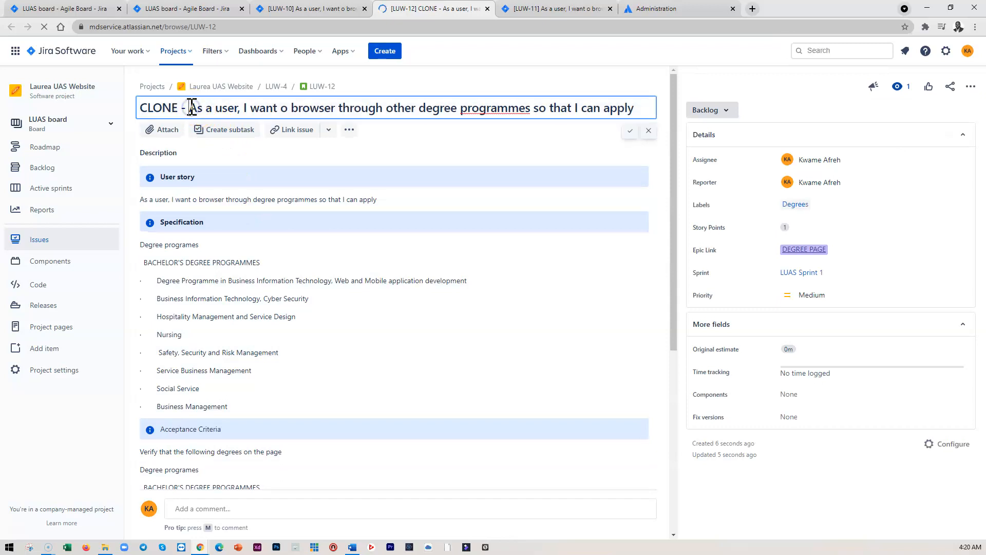
pyautogui.press('BackSpace')
pyautogui.press('BackSpace')
pyautogui.press('BackSpace')
pyautogui.press('BackSpace')
pyautogui.press('BackSpace')
pyautogui.press('BackSpace')
pyautogui.press('BackSpace')
pyautogui.press('BackSpace')
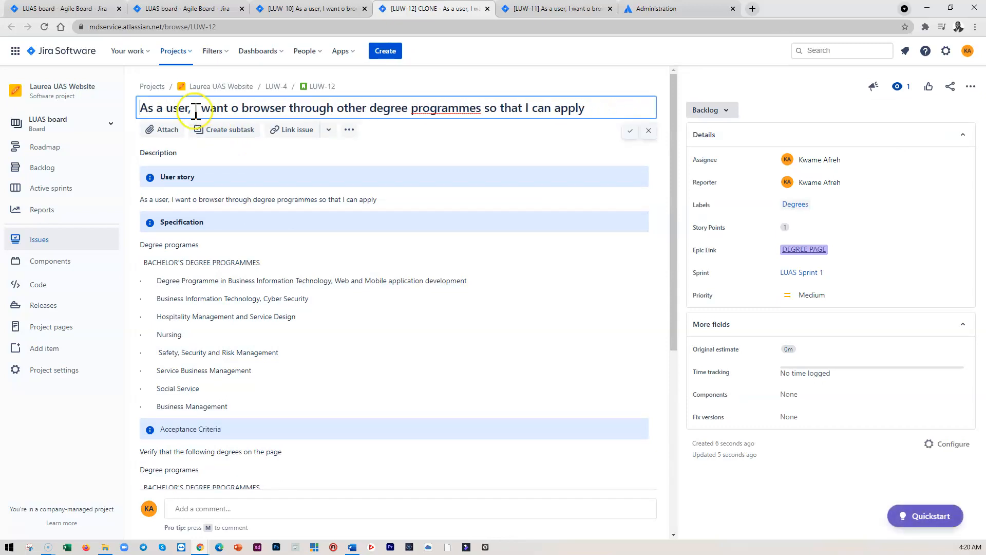
pyautogui.click(253, 307)
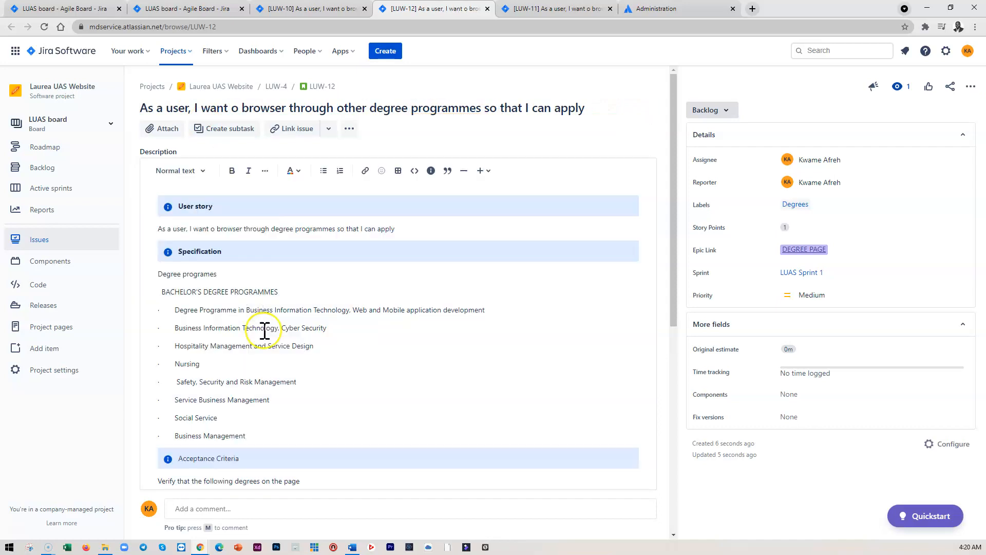
# Replace the Specification's bachelor degree list with the OTHER PROGRAMMES AND EDUCATION list
pyautogui.moveTo(256, 438); pyautogui.dragTo(171, 293)
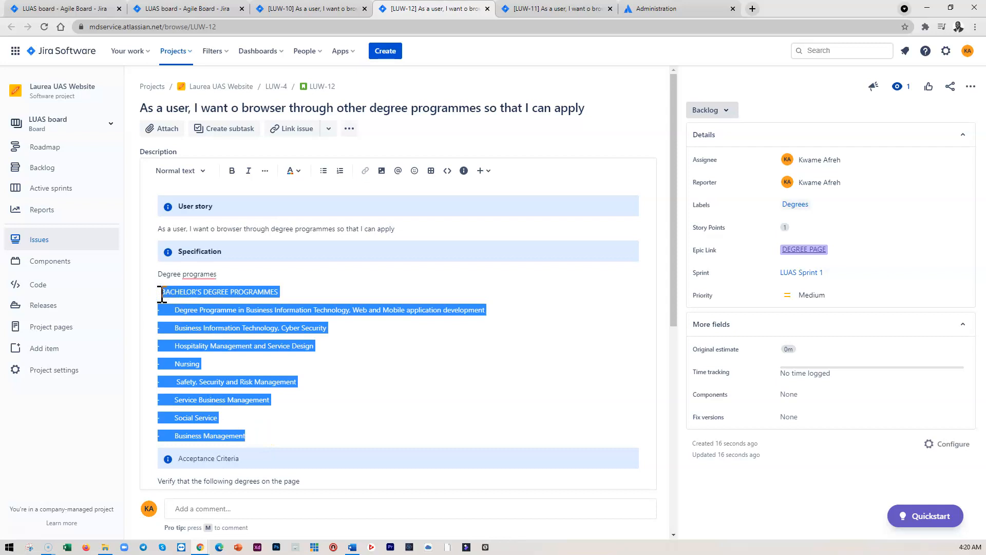
pyautogui.hotkey('ctrl', 'x')
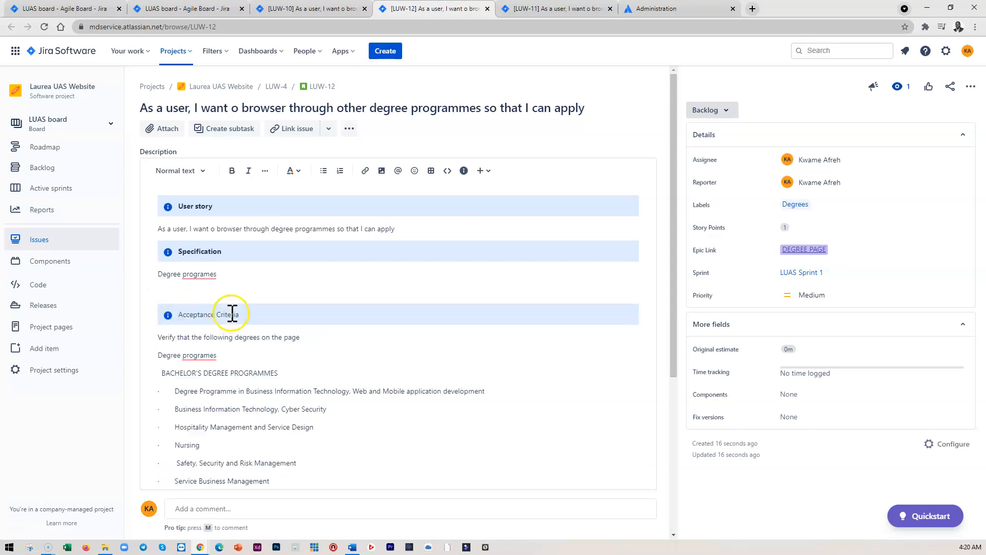
pyautogui.hotkey('ctrl', 'v')
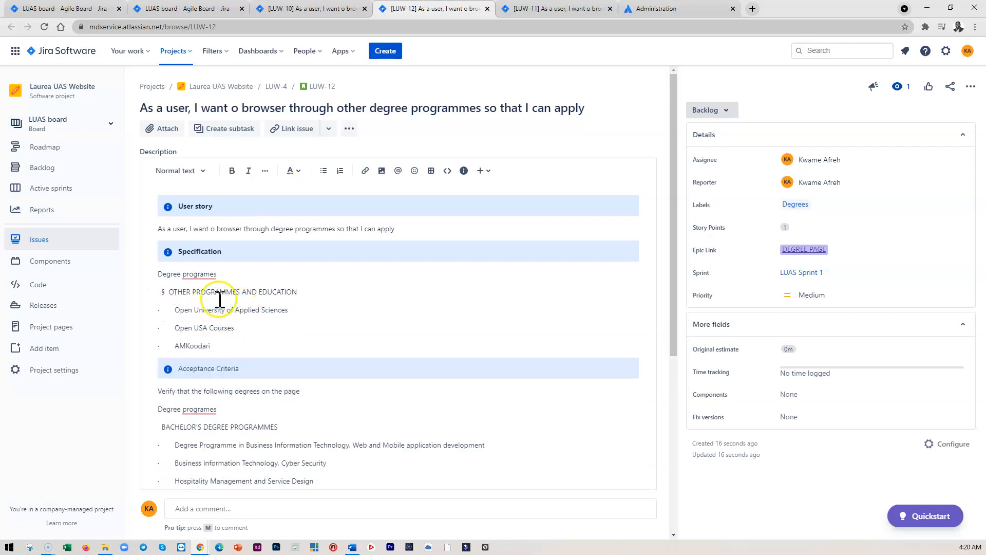
# Retitle the story 'As a user, I want o browser through other programmes and education so that I can apply'
pyautogui.click(401, 109)
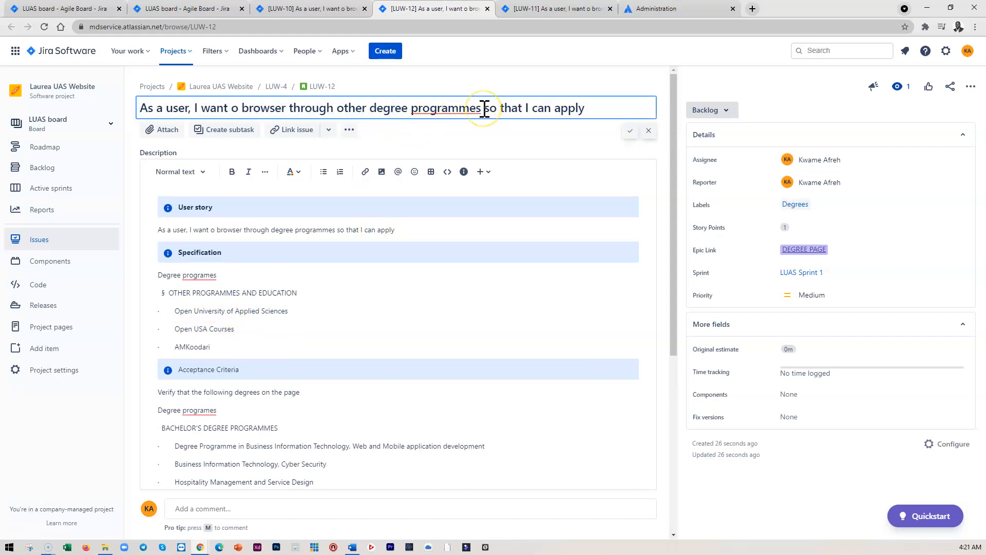
pyautogui.moveTo(484, 108); pyautogui.dragTo(411, 110)
pyautogui.click(411, 109)
pyautogui.press('BackSpace')
pyautogui.press('BackSpace')
pyautogui.press('BackSpace')
pyautogui.press('BackSpace')
pyautogui.press('BackSpace')
pyautogui.press('BackSpace')
pyautogui.press('BackSpace')
pyautogui.click(437, 111)
pyautogui.click(439, 107)
pyautogui.write('and education')
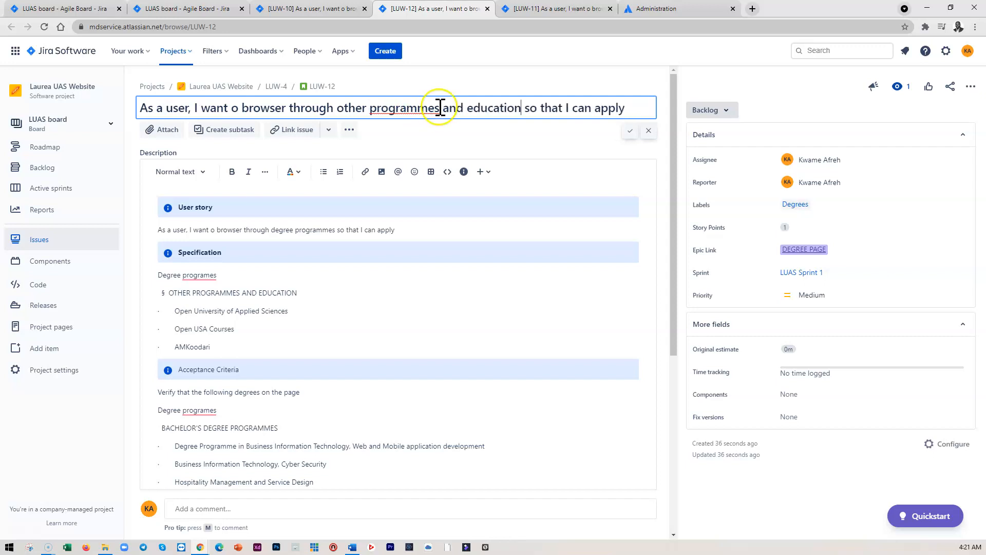
pyautogui.click(631, 131)
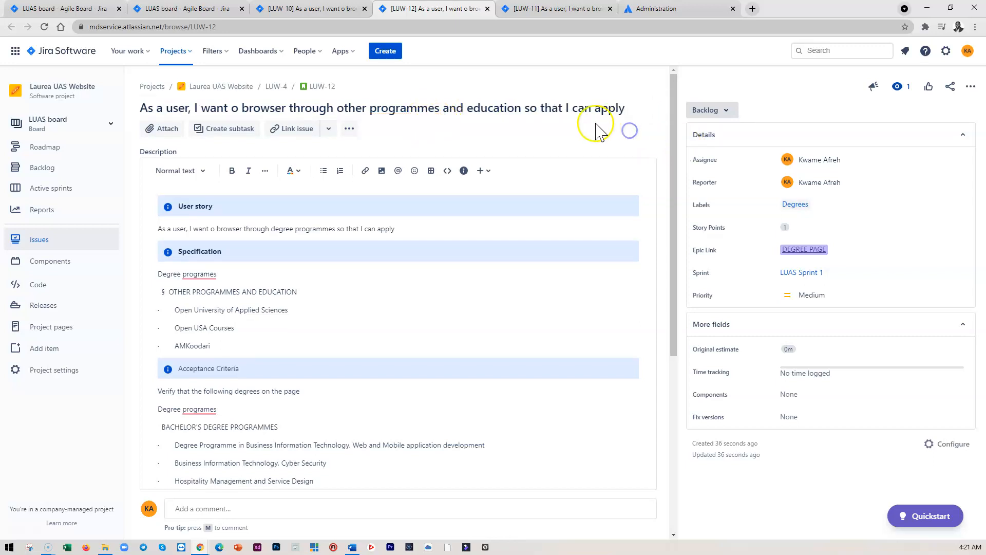
# Replace the User story sentence in the description with the new story title
pyautogui.click(526, 105)
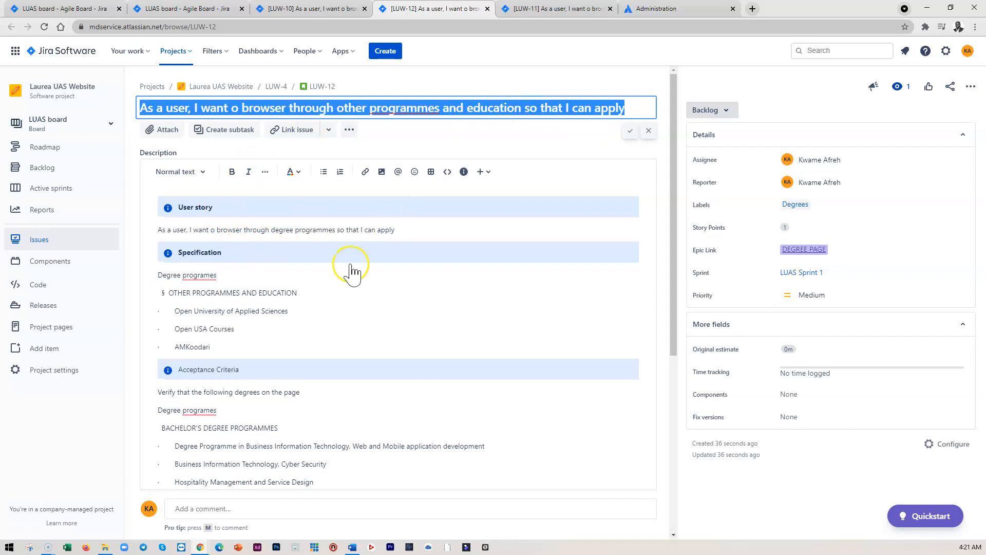
pyautogui.tripleClick(324, 229)
pyautogui.hotkey('ctrl', 'v')
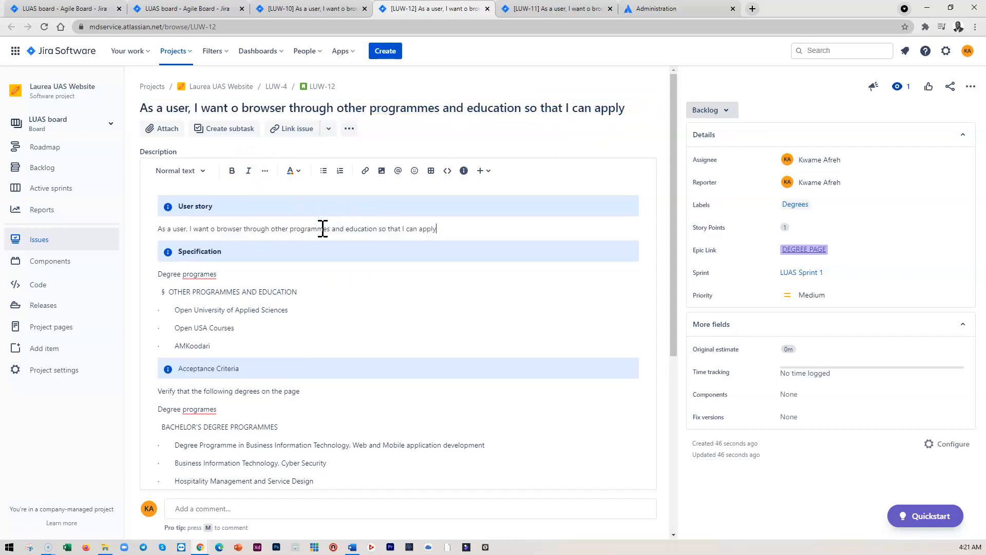
# Replace the Acceptance Criteria bachelor list with the OTHER PROGRAMMES AND EDUCATION list and save the description
pyautogui.moveTo(221, 348); pyautogui.dragTo(169, 291)
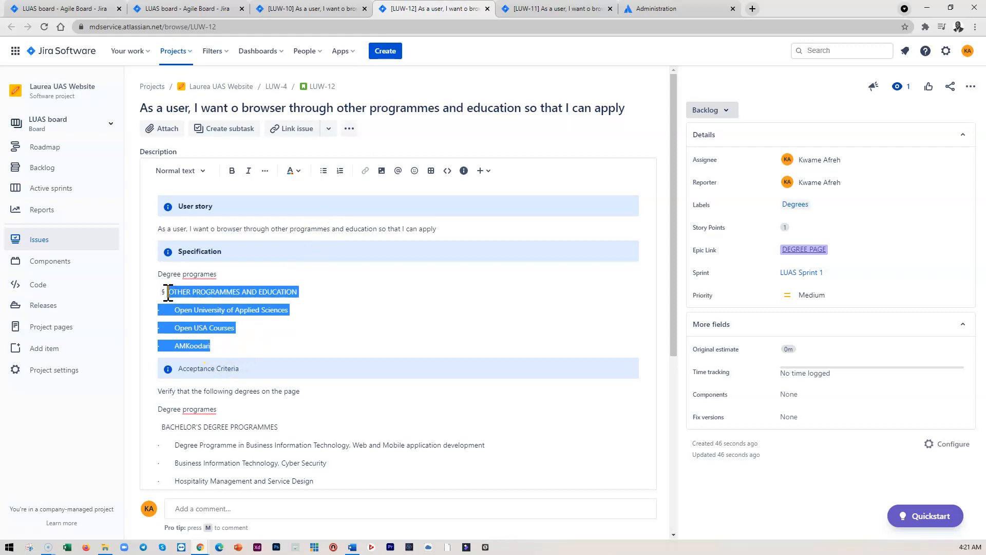
pyautogui.scroll(-3, 222, 385)
pyautogui.moveTo(252, 416); pyautogui.dragTo(163, 278)
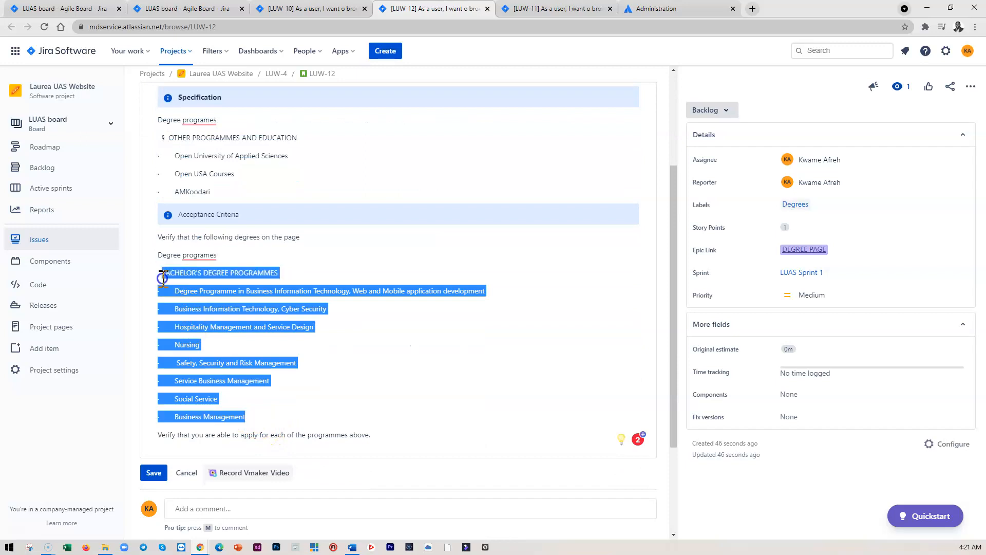
pyautogui.press('BackSpace')
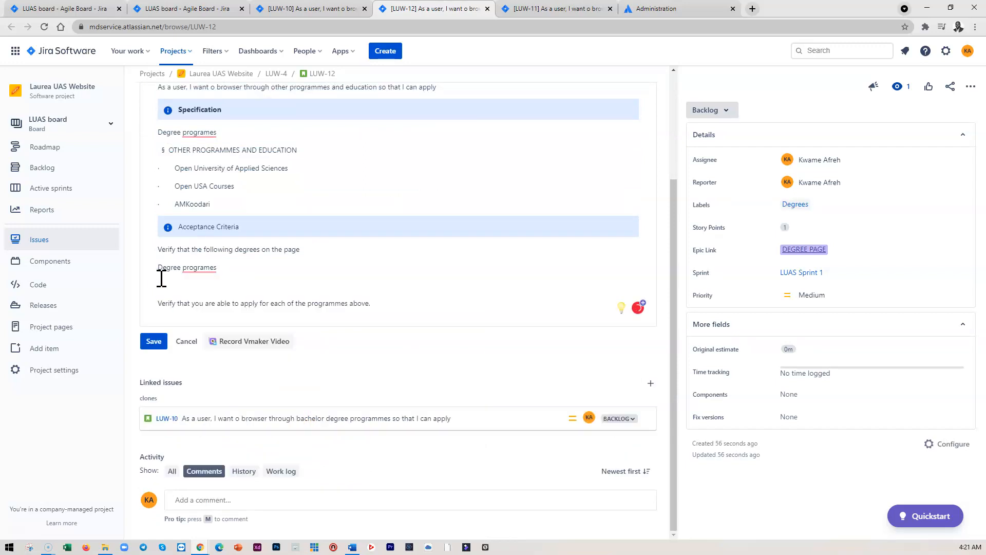
pyautogui.hotkey('ctrl', 'v')
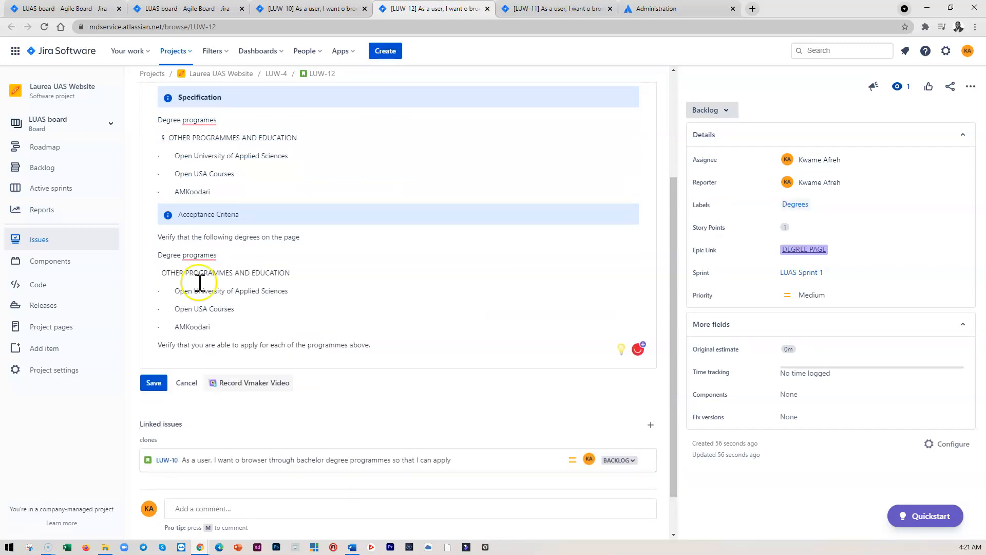
pyautogui.scroll(-1, 398, 326)
pyautogui.click(154, 342)
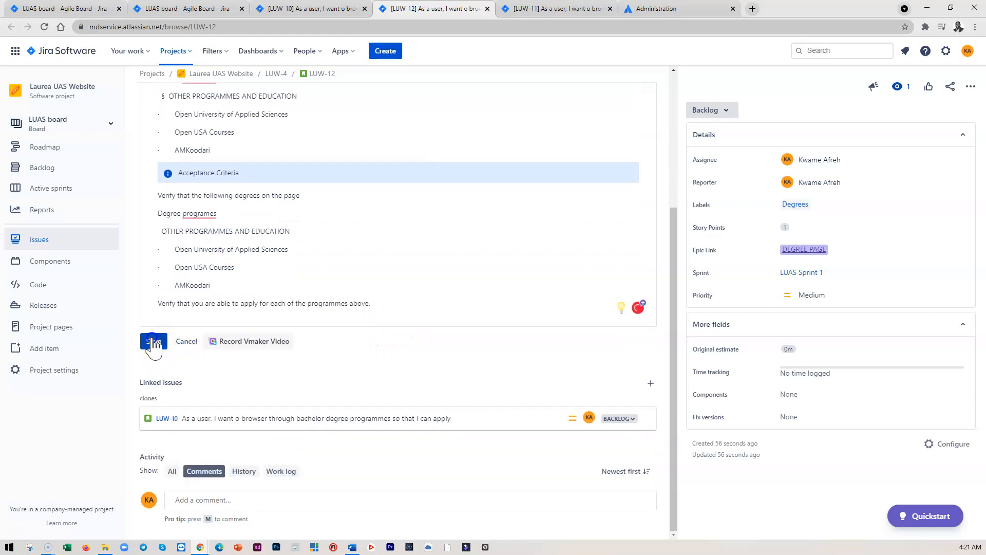
pyautogui.scroll(3, 367, 324)
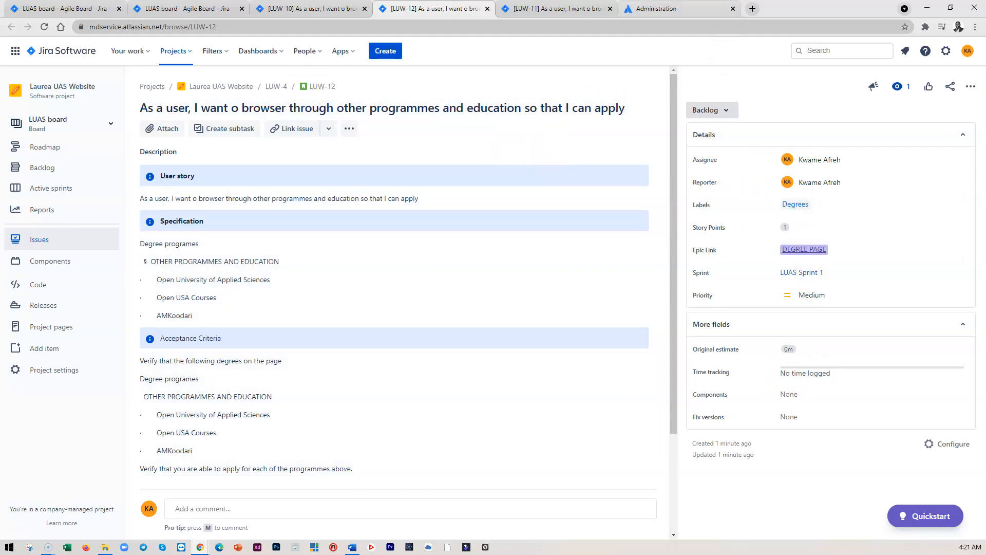
# Review the bachelor degree programmes story's title and description
pyautogui.click(353, 12)
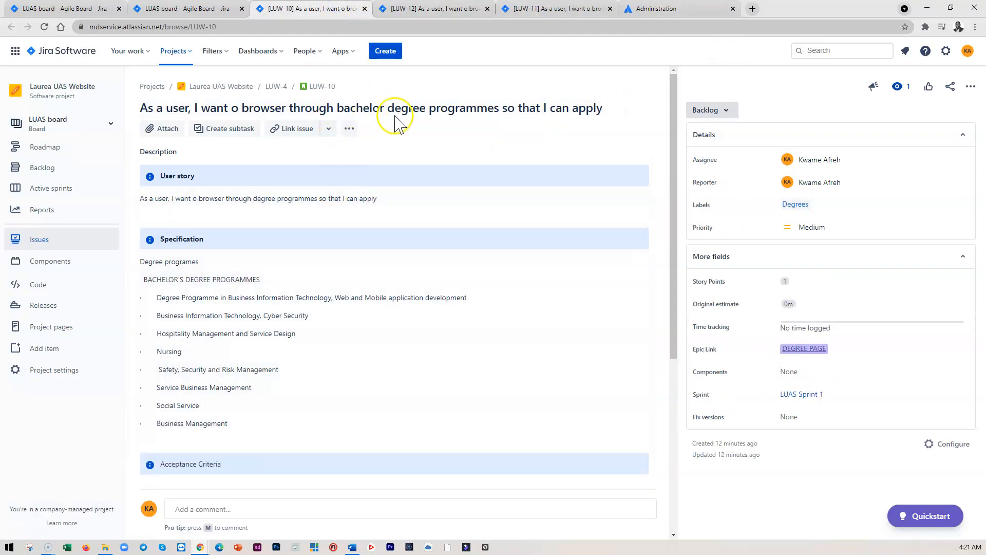
pyautogui.doubleClick(399, 108)
pyautogui.tripleClick(399, 108)
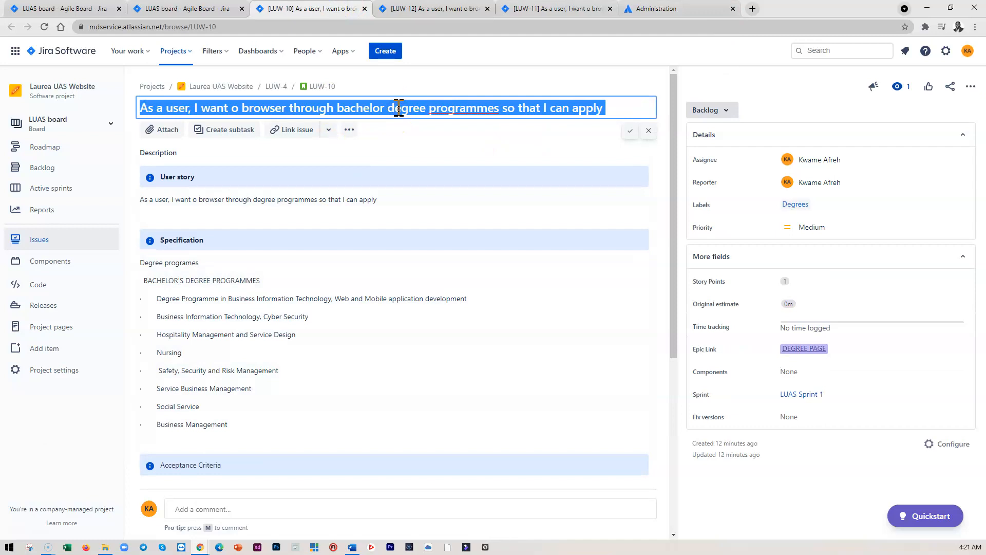
pyautogui.doubleClick(258, 198)
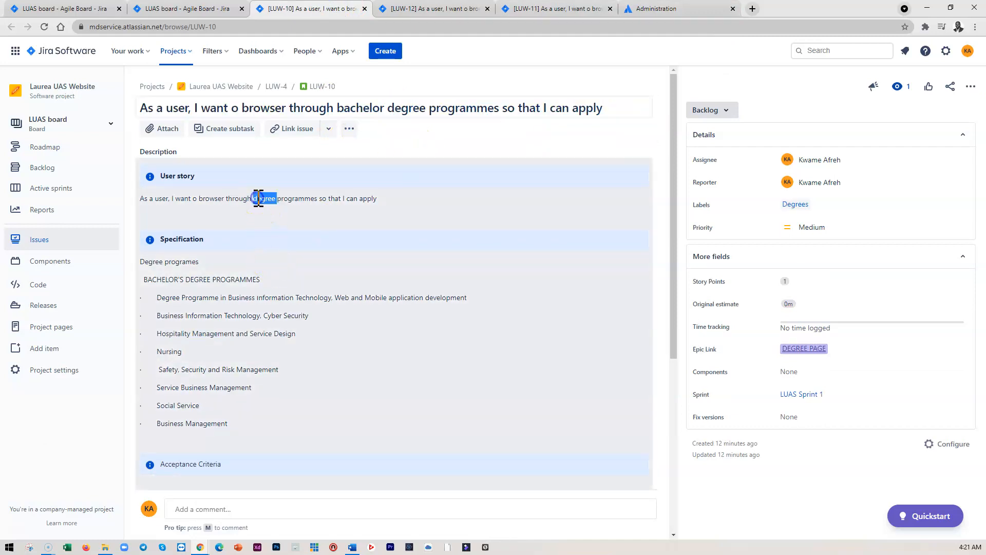
pyautogui.click(275, 199)
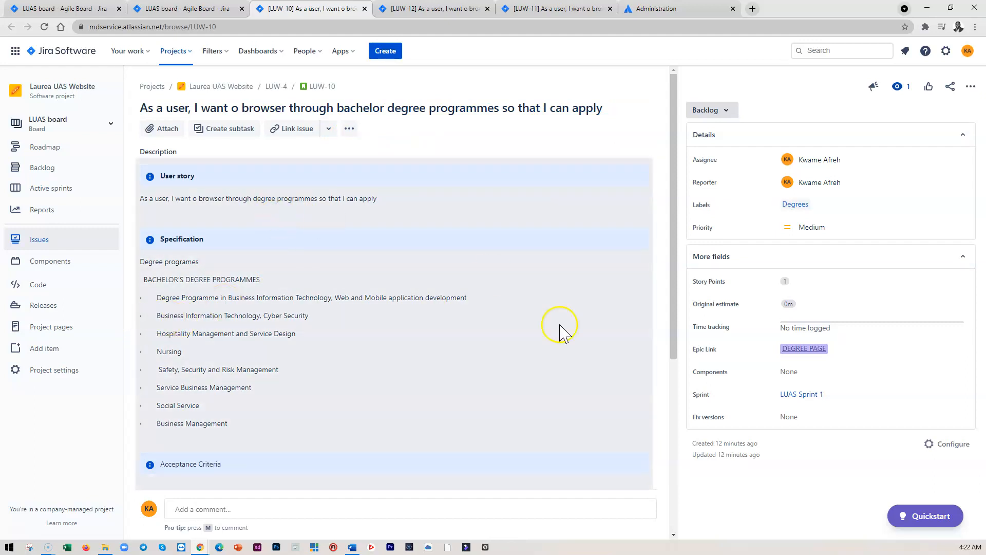
pyautogui.scroll(-1, 648, 288)
pyautogui.click(574, 276)
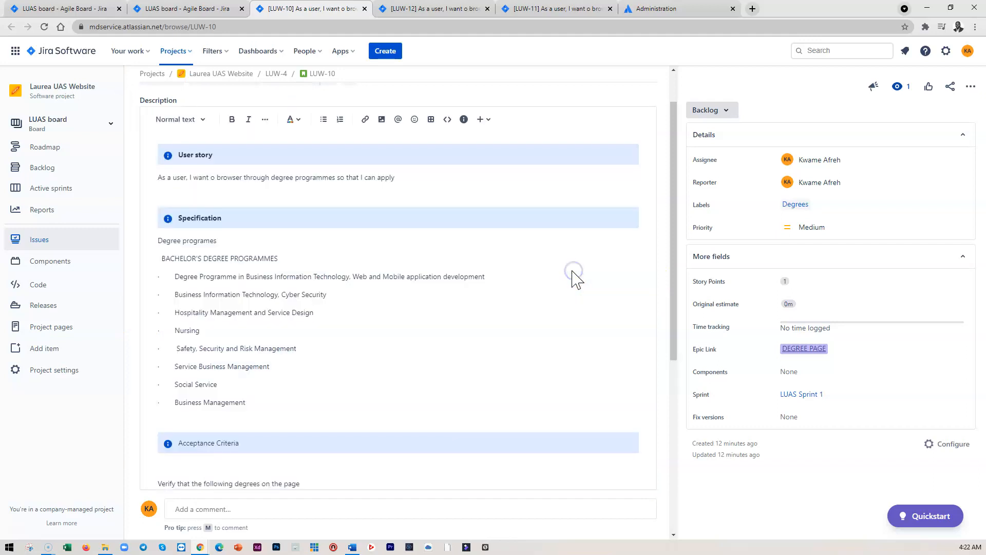
pyautogui.tripleClick(315, 179)
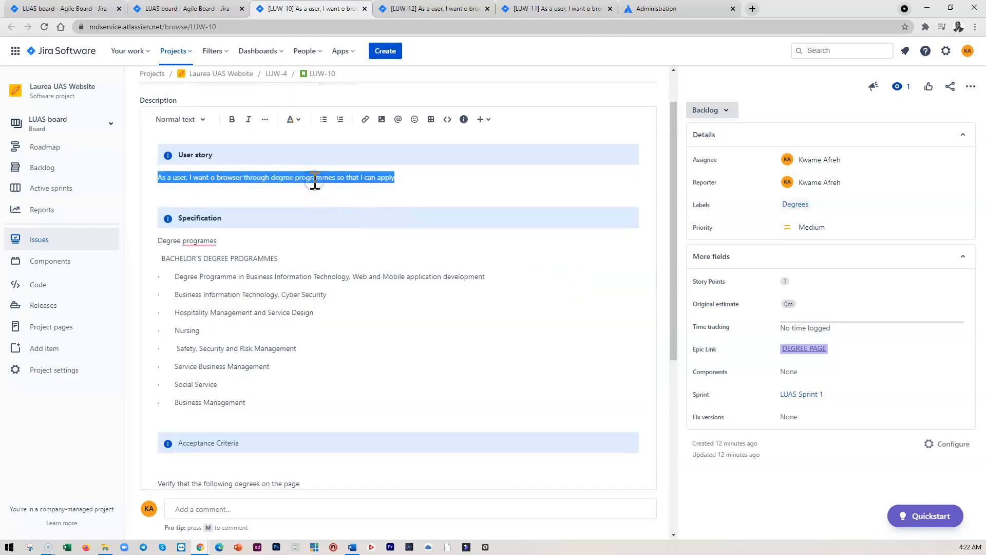
pyautogui.click(314, 183)
pyautogui.scroll(-5, 231, 400)
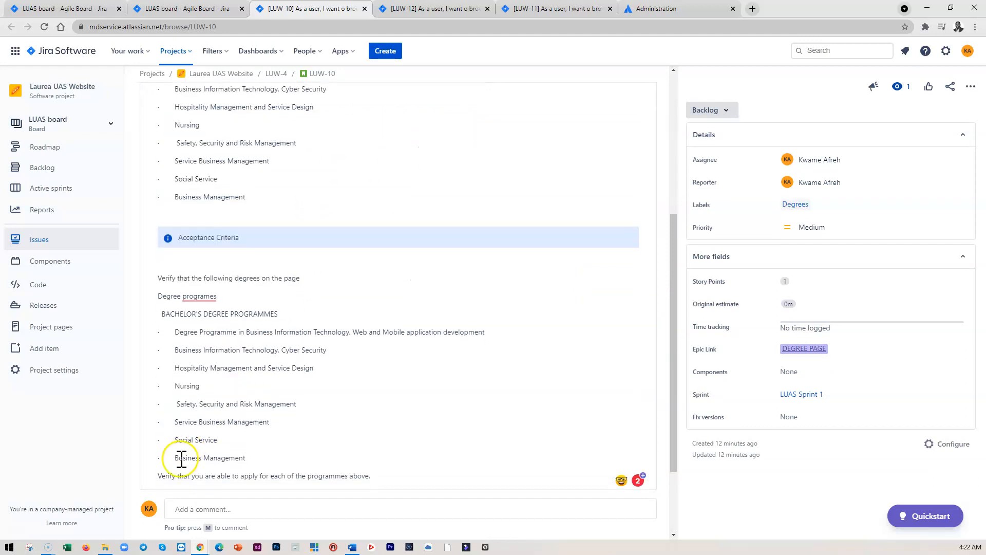
pyautogui.click(153, 416)
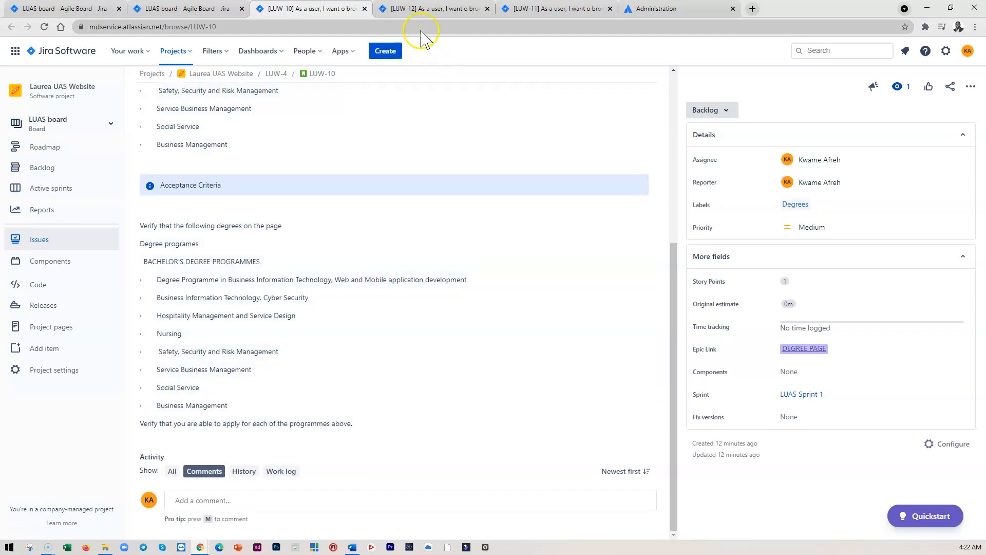
# In the masters degree programmes story, replace the User story sentence with the story title and save the description
pyautogui.click(558, 15)
pyautogui.tripleClick(266, 109)
pyautogui.hotkey('ctrl', 'c')
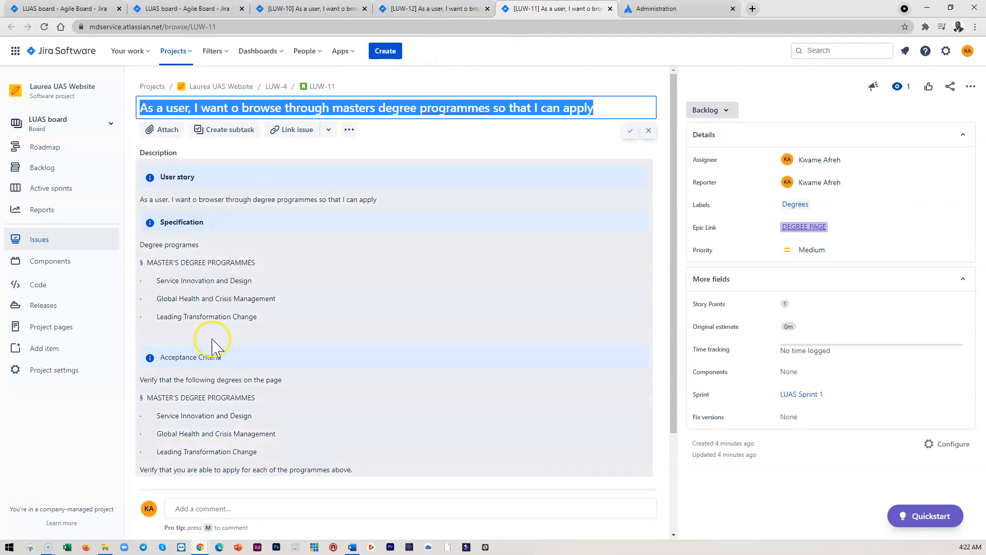
pyautogui.doubleClick(443, 206)
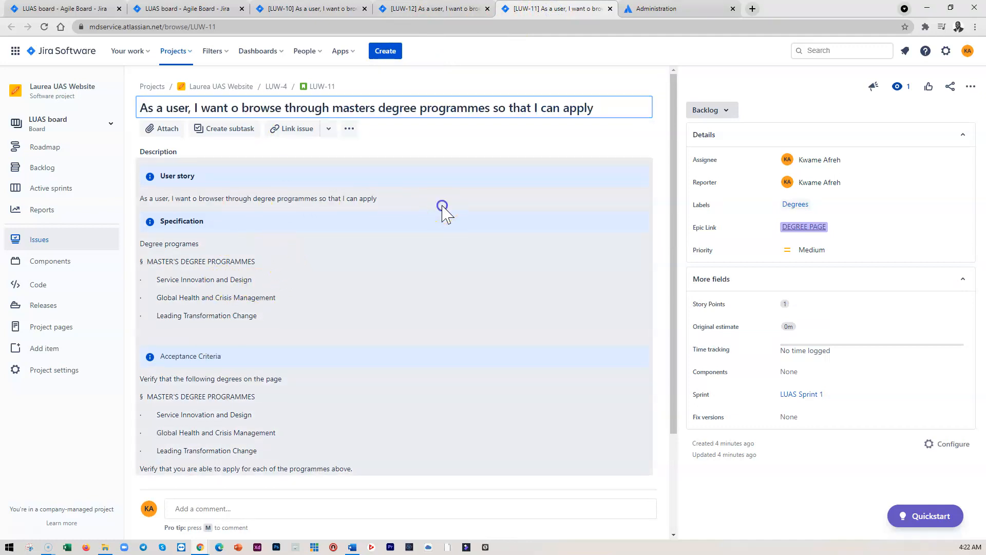
pyautogui.click(438, 202)
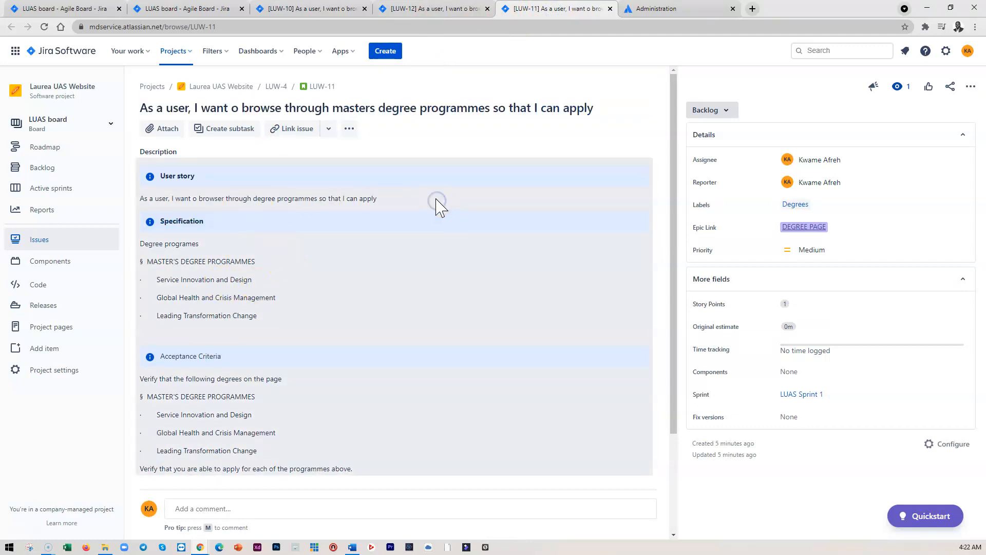
pyautogui.scroll(-2, 472, 293)
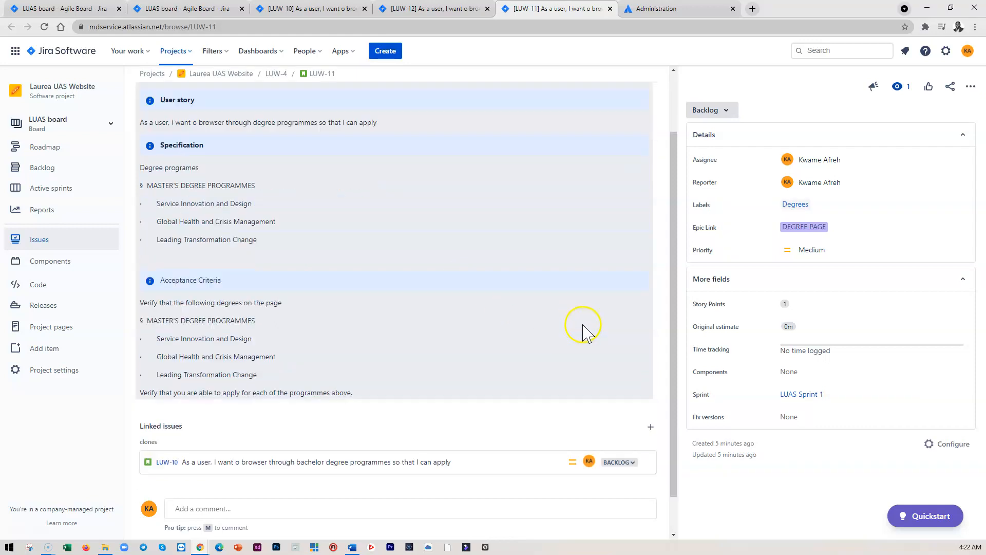
pyautogui.click(537, 298)
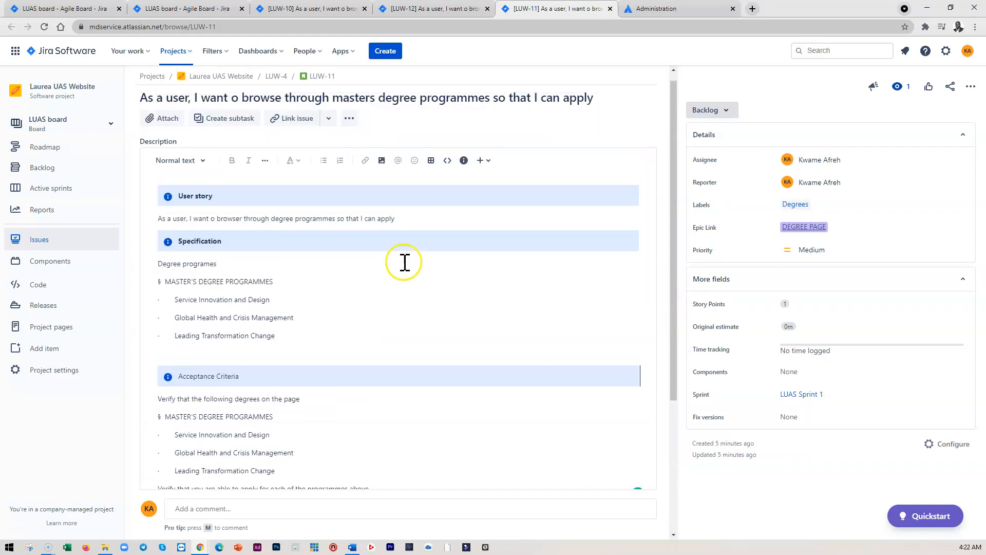
pyautogui.doubleClick(305, 230)
pyautogui.tripleClick(306, 229)
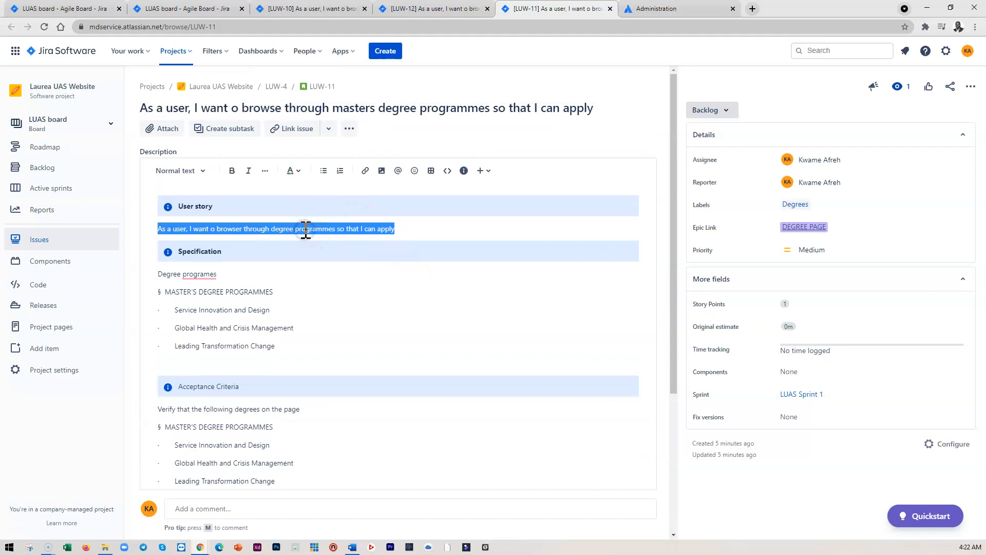
pyautogui.hotkey('ctrl', 'v')
pyautogui.scroll(-4, 399, 328)
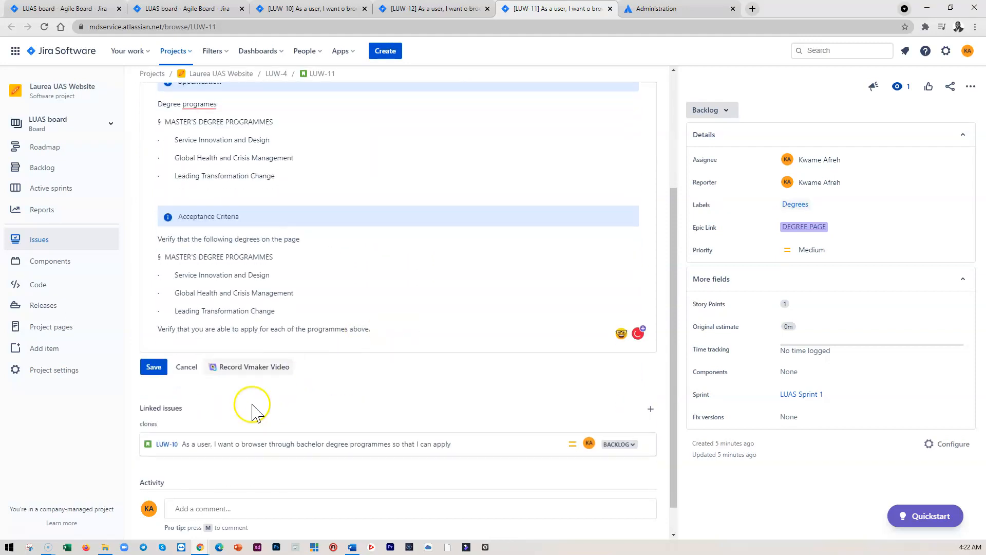
pyautogui.click(160, 342)
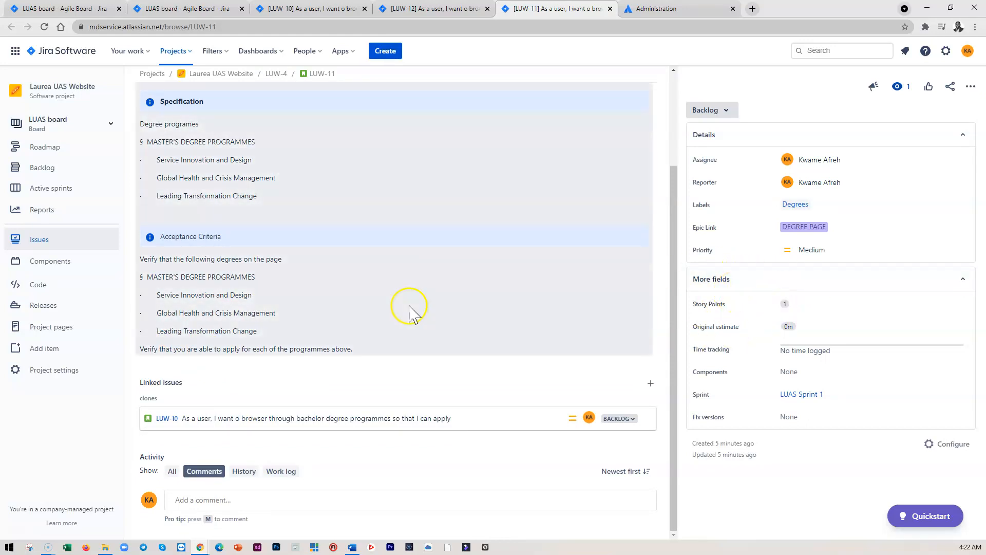
pyautogui.scroll(2, 411, 313)
pyautogui.scroll(1, 411, 314)
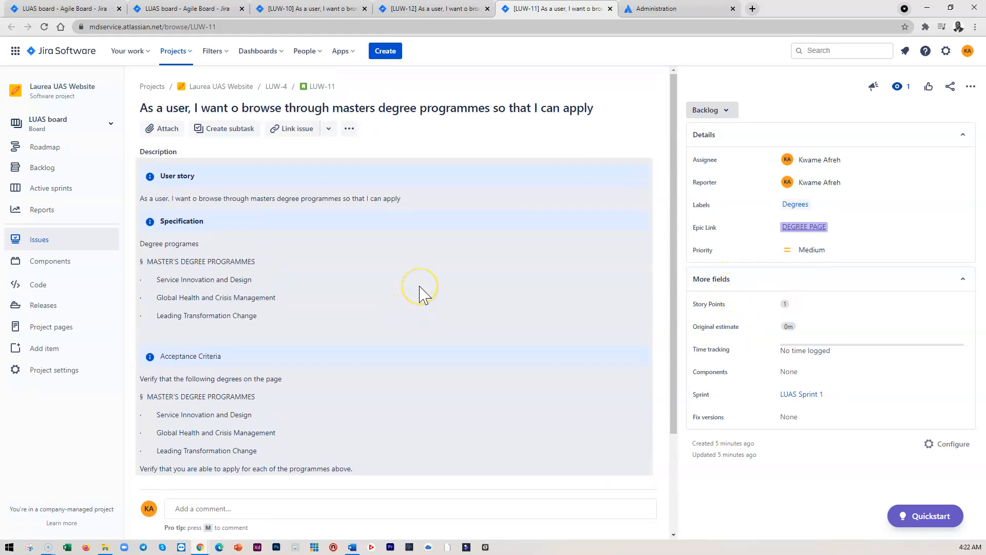
pyautogui.scroll(-2, 425, 295)
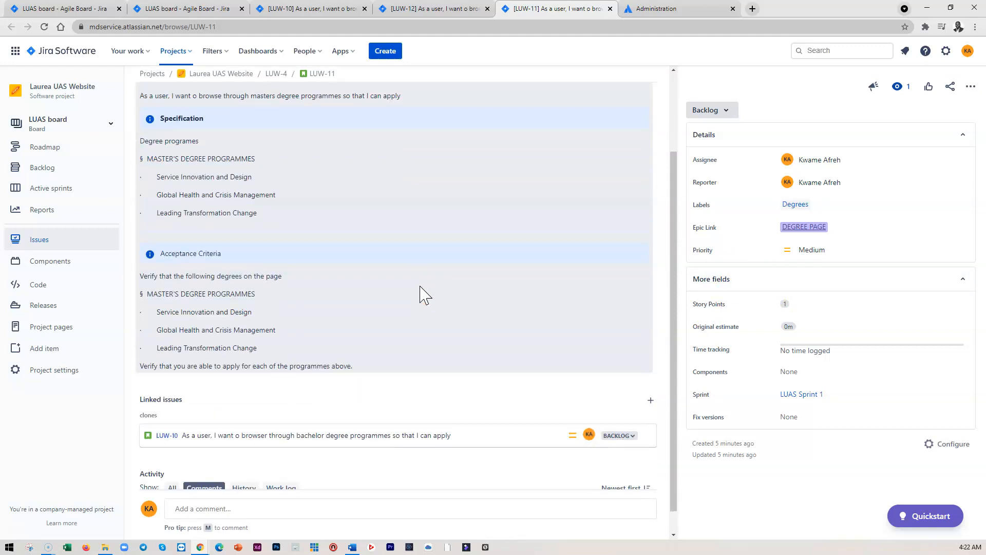
pyautogui.scroll(1, 420, 295)
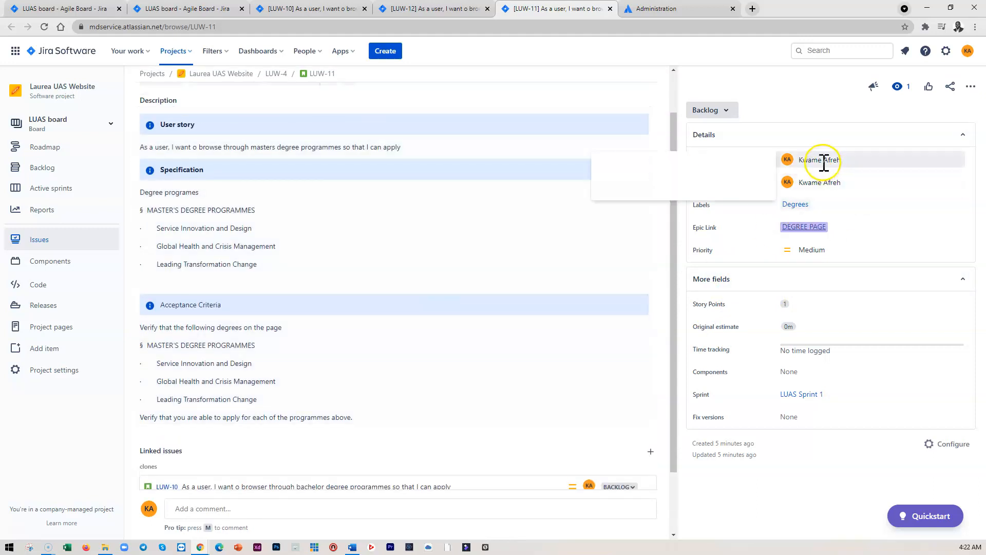
pyautogui.scroll(1, 472, 304)
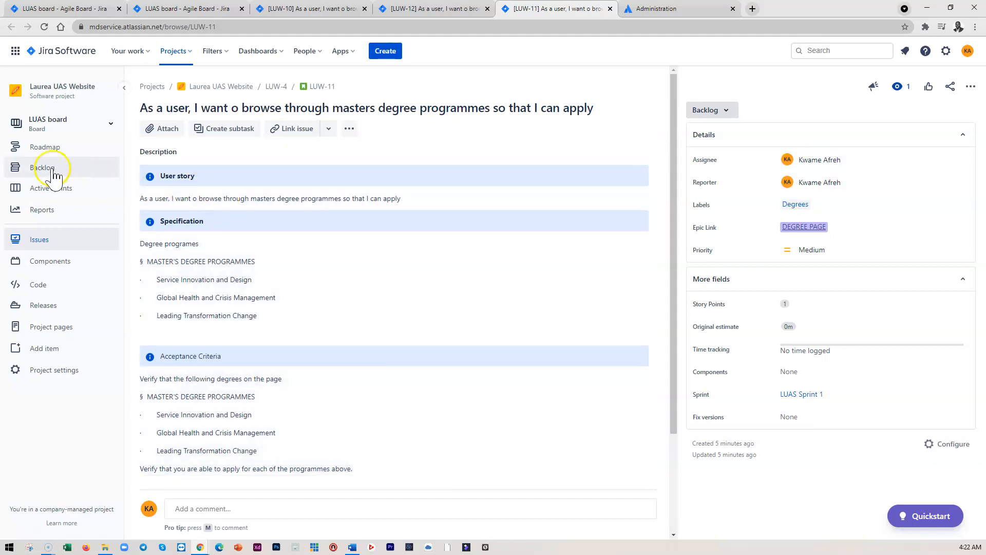
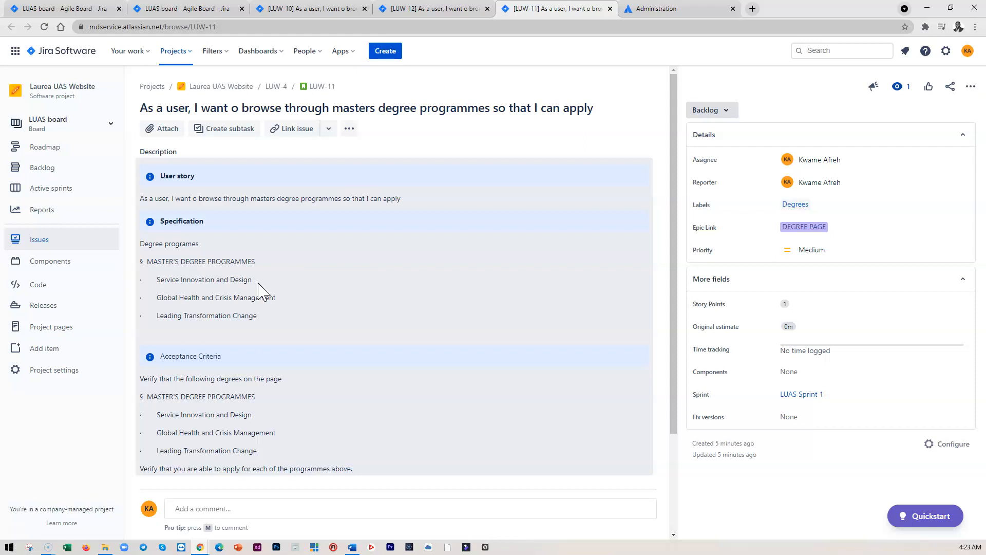
# Open the backlog and review the three stories in LUAS Sprint 1
pyautogui.click(231, 178)
pyautogui.scroll(-2, 237, 315)
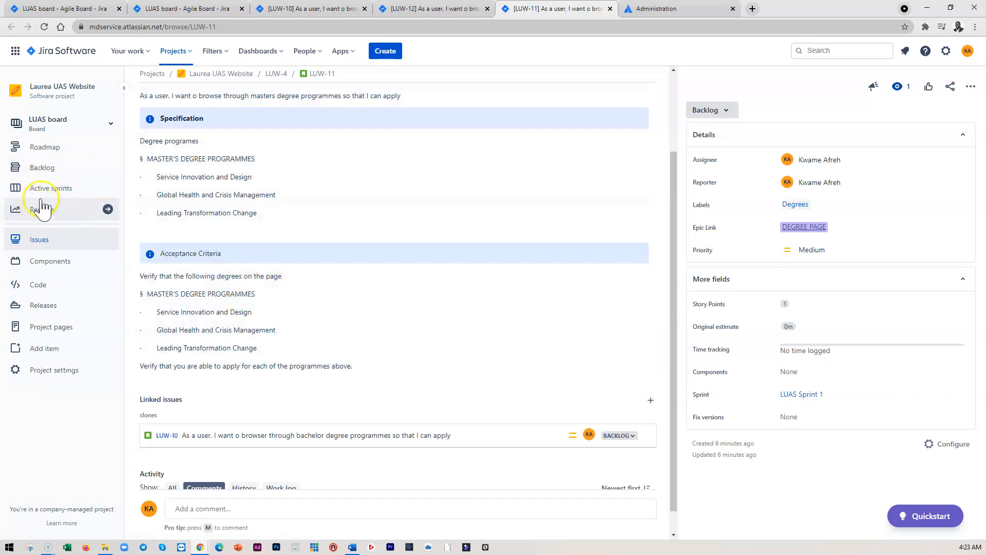
pyautogui.click(44, 168)
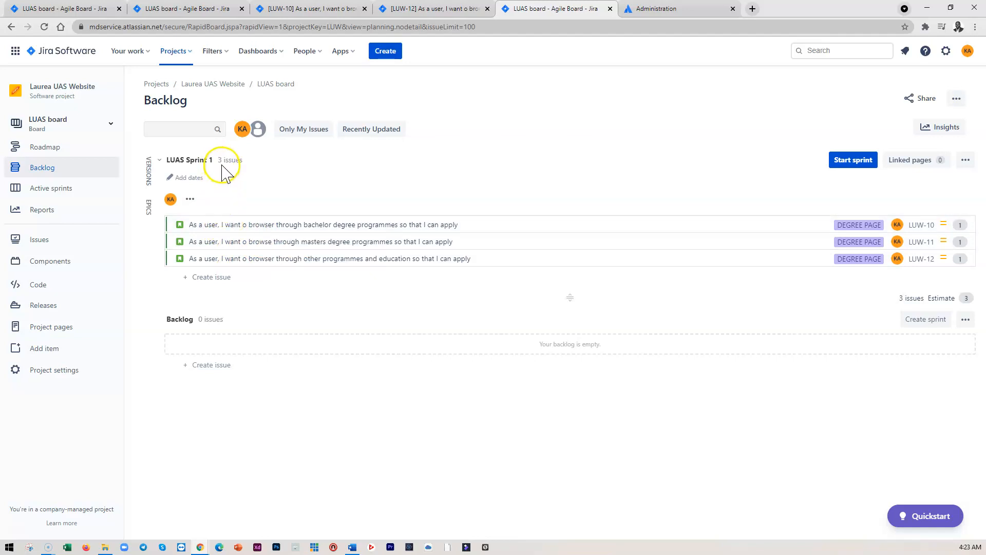
pyautogui.moveTo(231, 225); pyautogui.dragTo(231, 177)
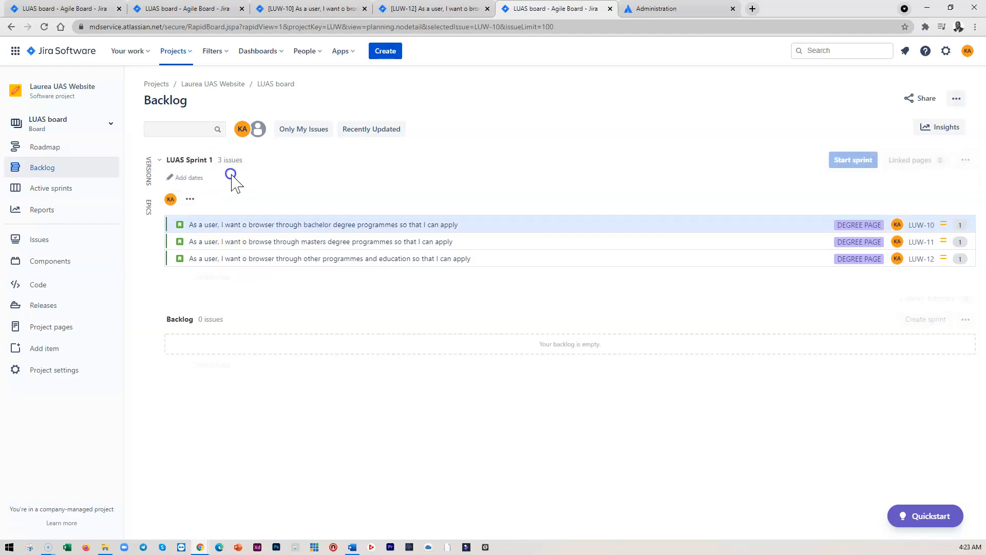
pyautogui.moveTo(257, 227); pyautogui.dragTo(260, 169)
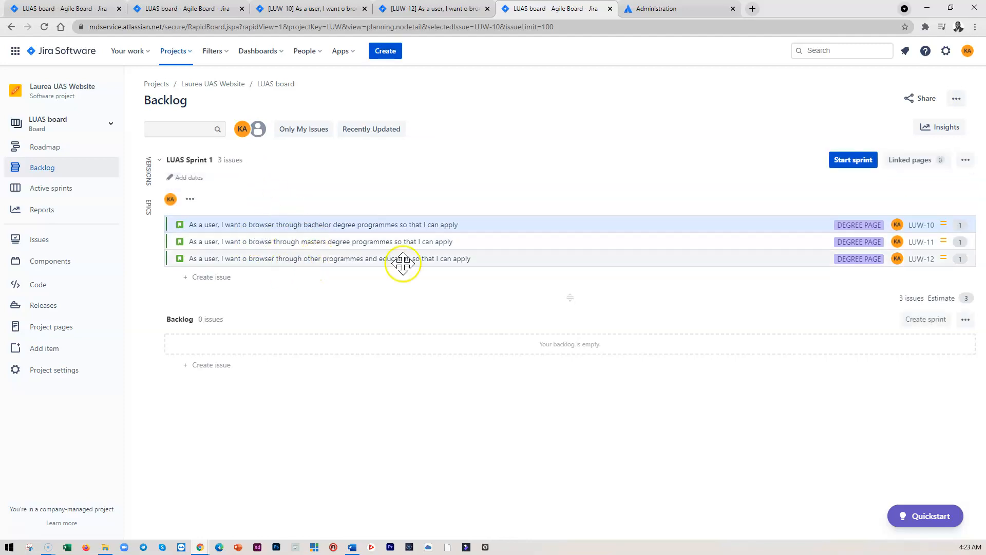
# Compare the open story tabs, the backlog and the active sprints board
pyautogui.click(322, 10)
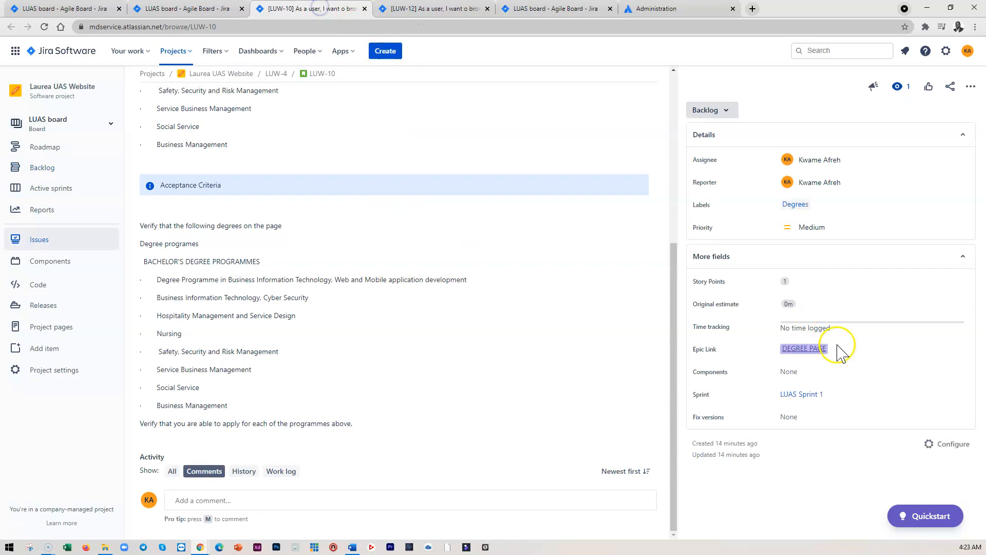
pyautogui.click(491, 9)
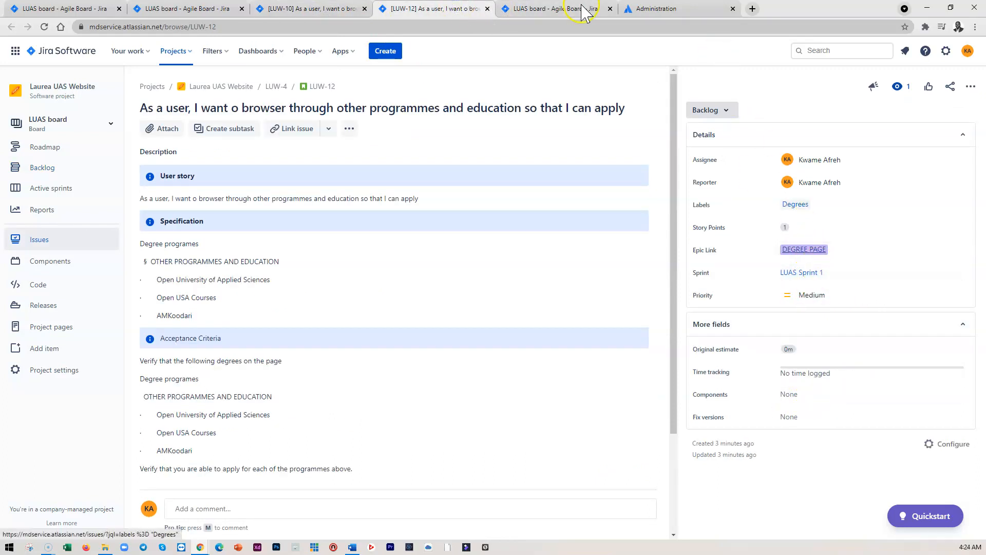
pyautogui.click(560, 9)
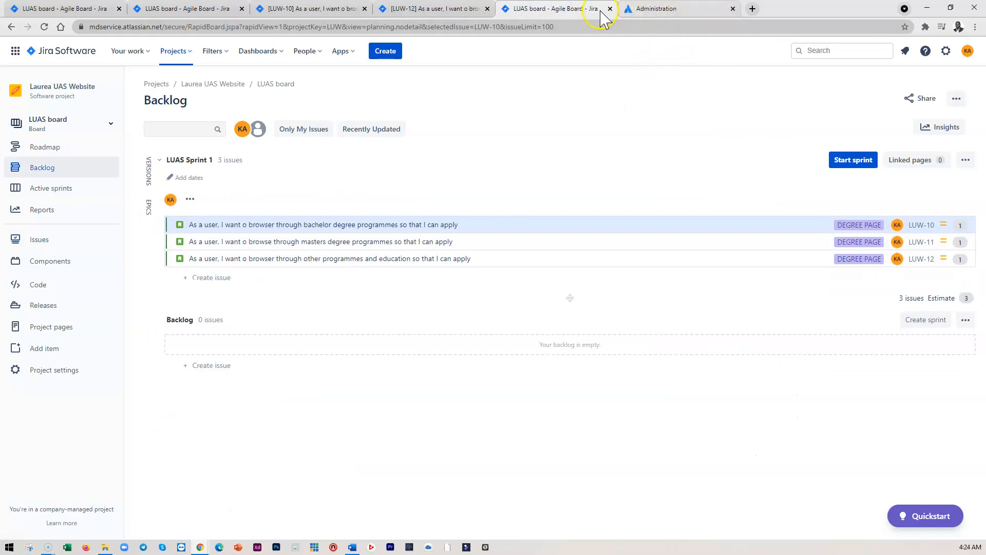
pyautogui.click(192, 10)
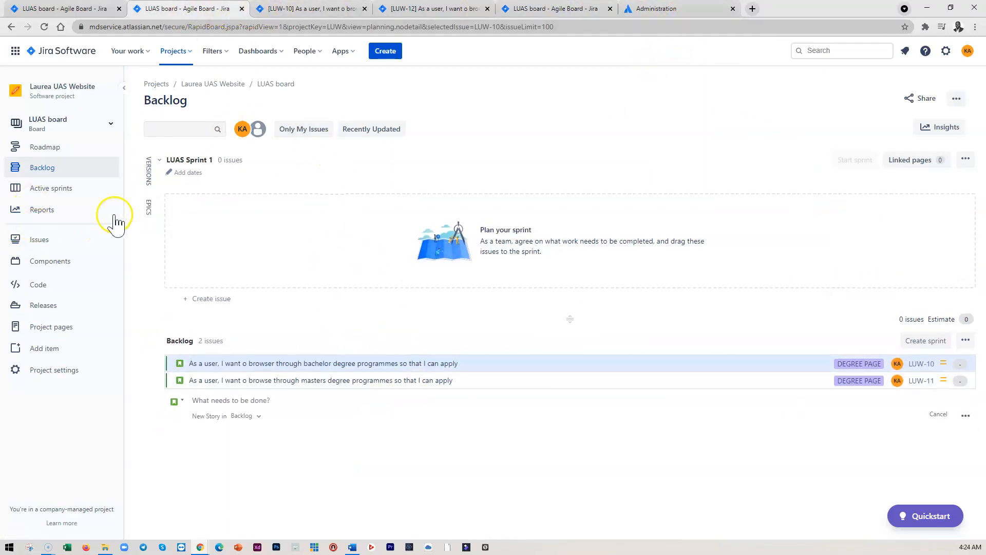
pyautogui.click(43, 169)
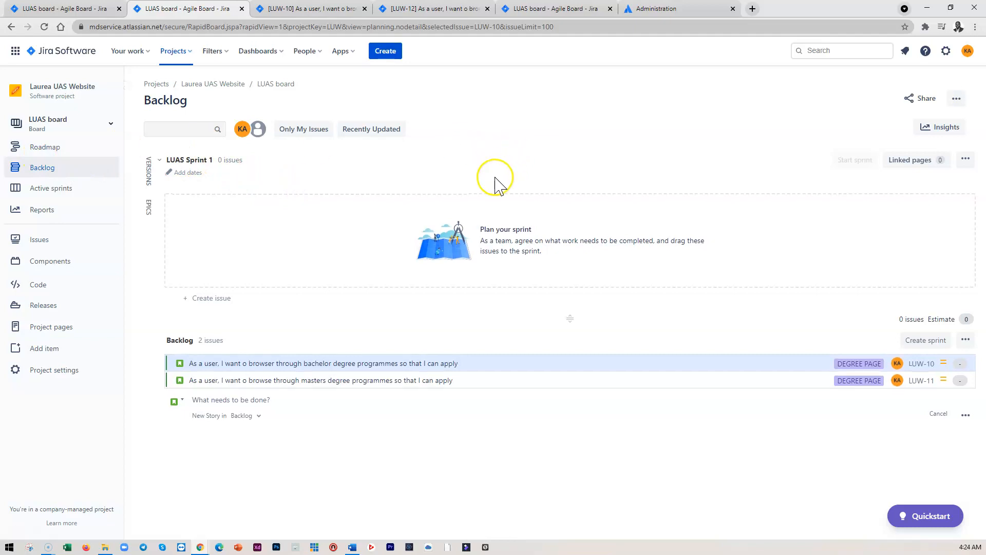
pyautogui.click(40, 191)
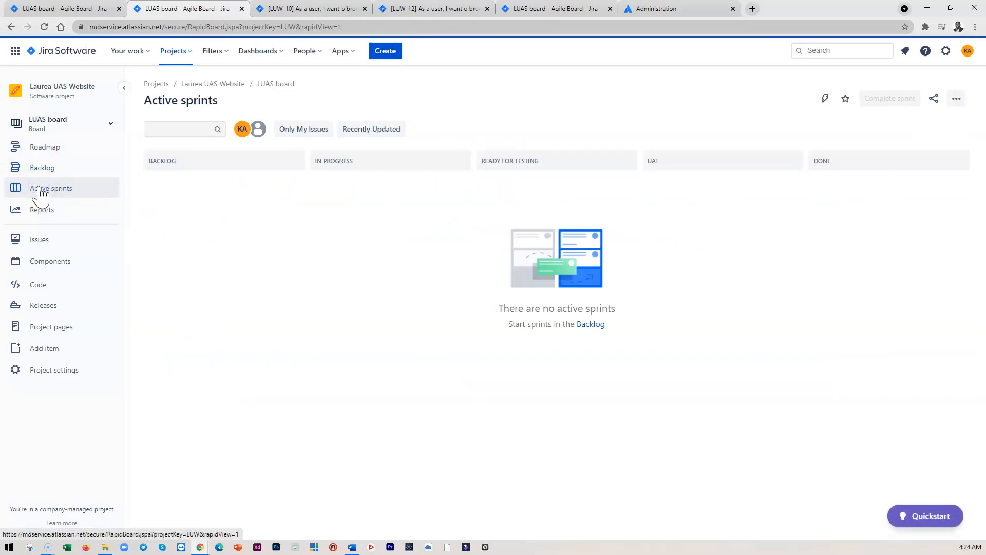
pyautogui.click(47, 169)
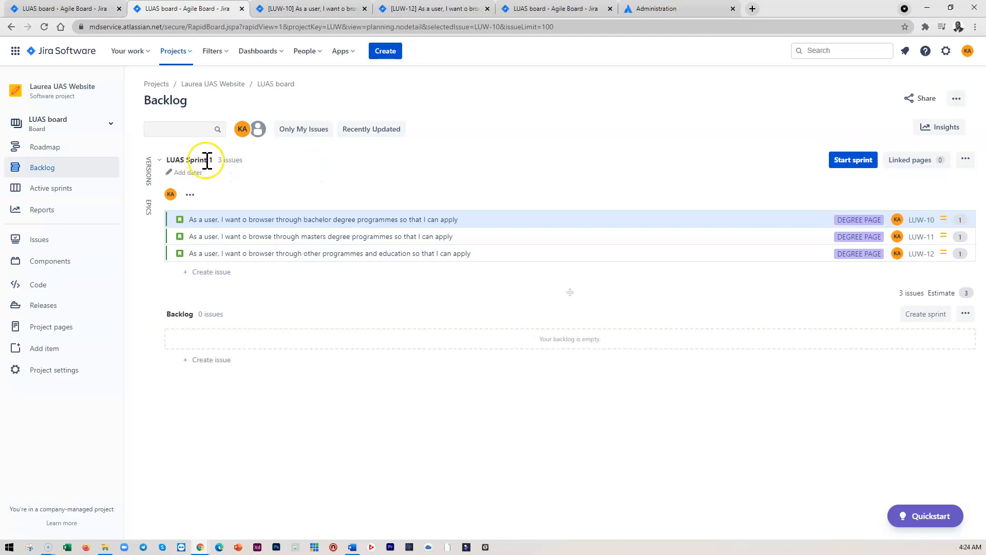
# Edit LUAS Sprint 1 to a 1 week duration starting 30/Jul/21 04:24 AM
pyautogui.click(966, 161)
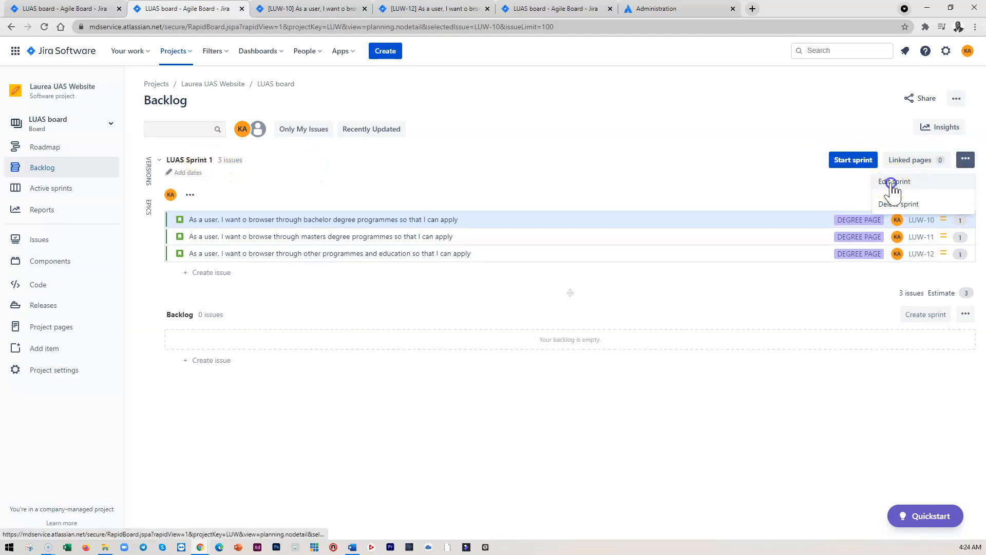
pyautogui.click(891, 182)
pyautogui.click(411, 249)
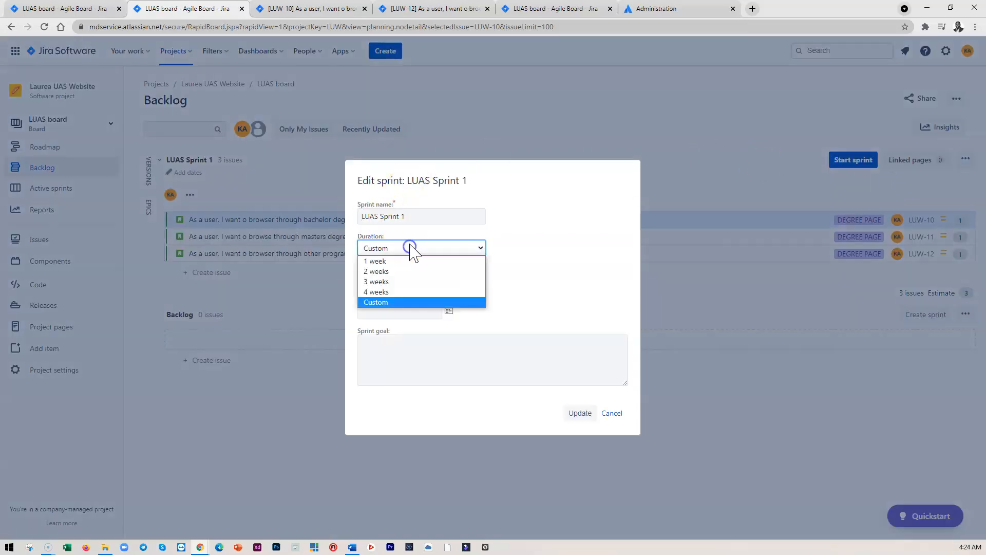
pyautogui.click(375, 259)
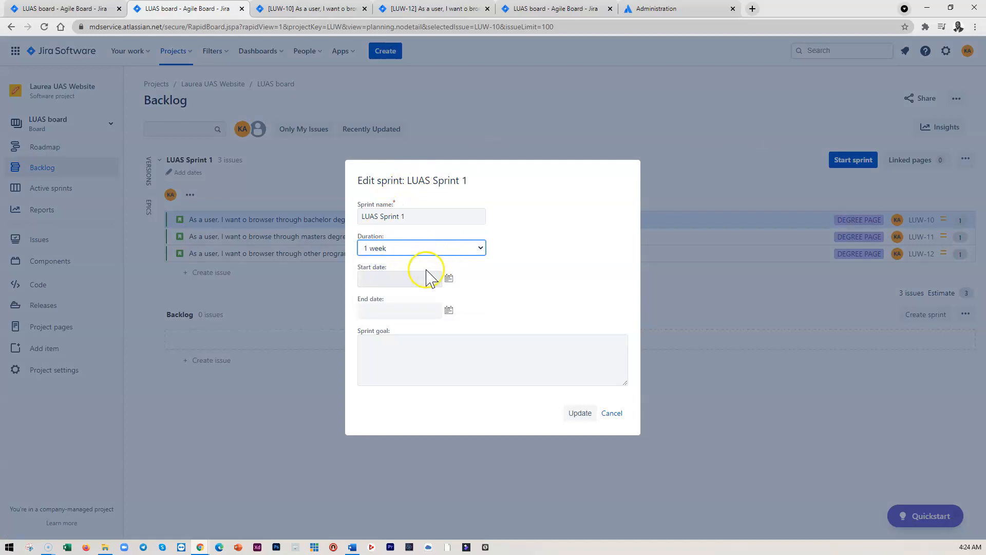
pyautogui.click(449, 279)
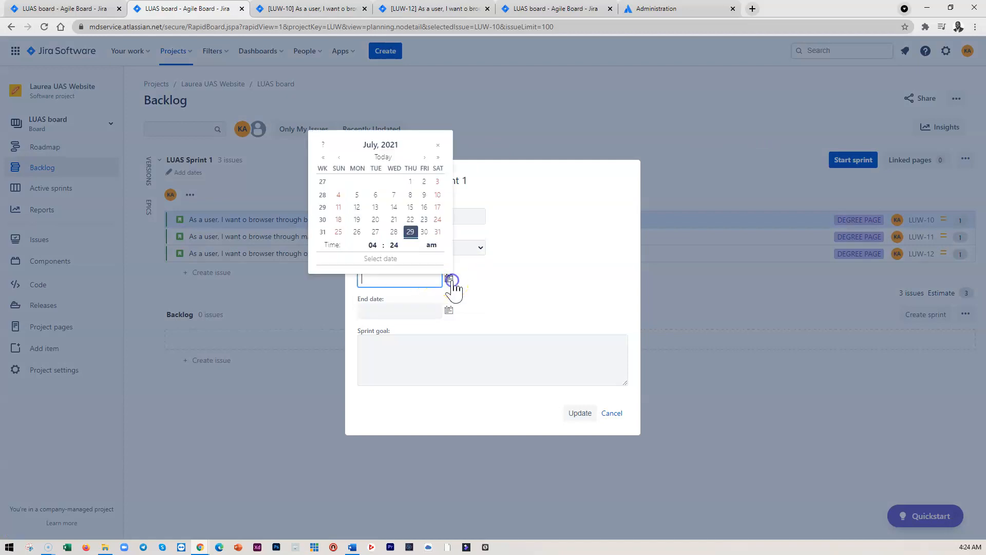
pyautogui.click(425, 231)
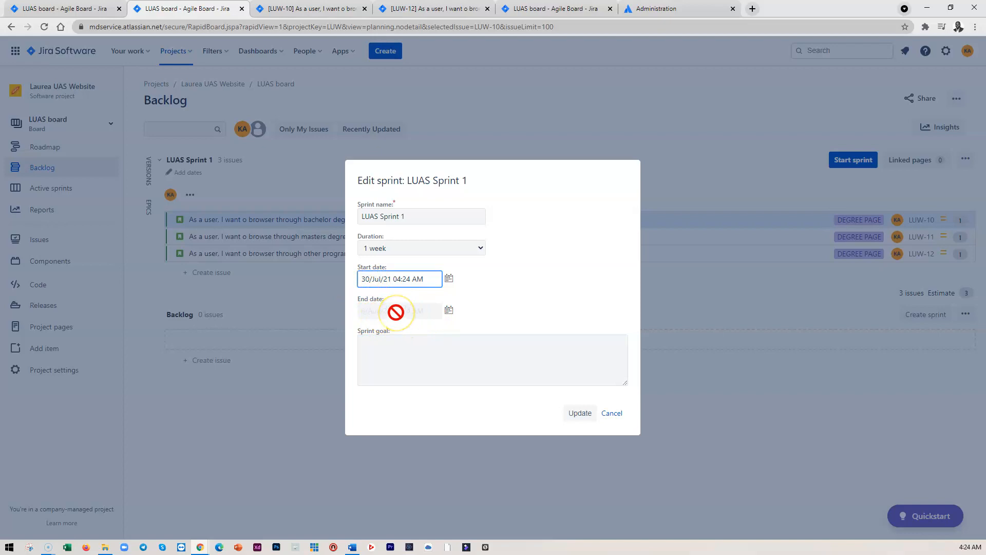
pyautogui.click(579, 415)
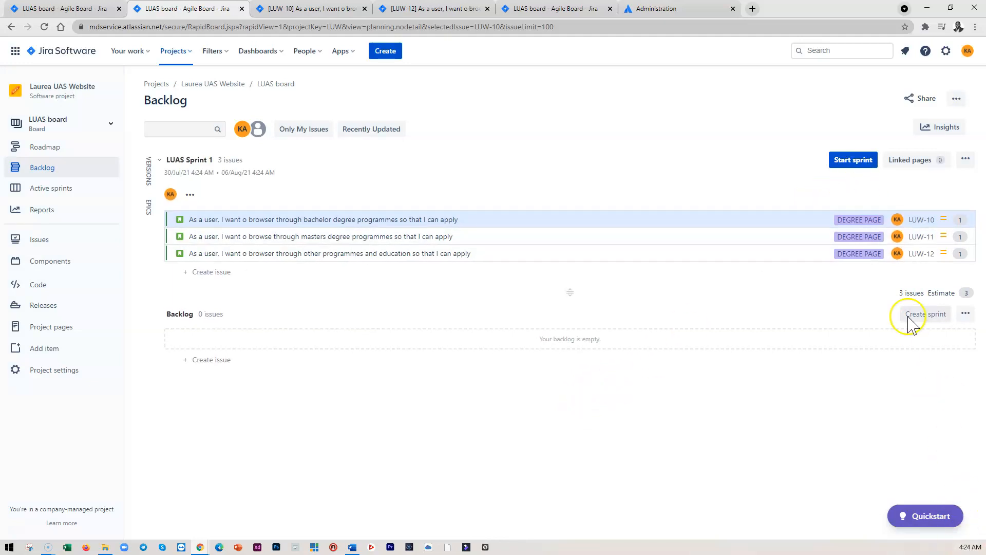
# Change LUAS Sprint 1's start date to 29/Jul/21
pyautogui.click(966, 159)
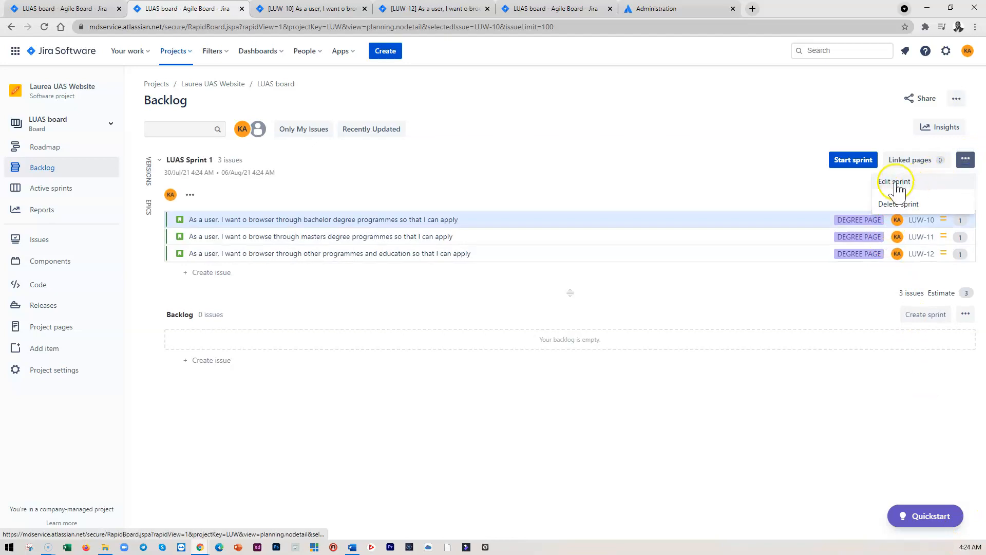
pyautogui.click(896, 182)
pyautogui.click(449, 279)
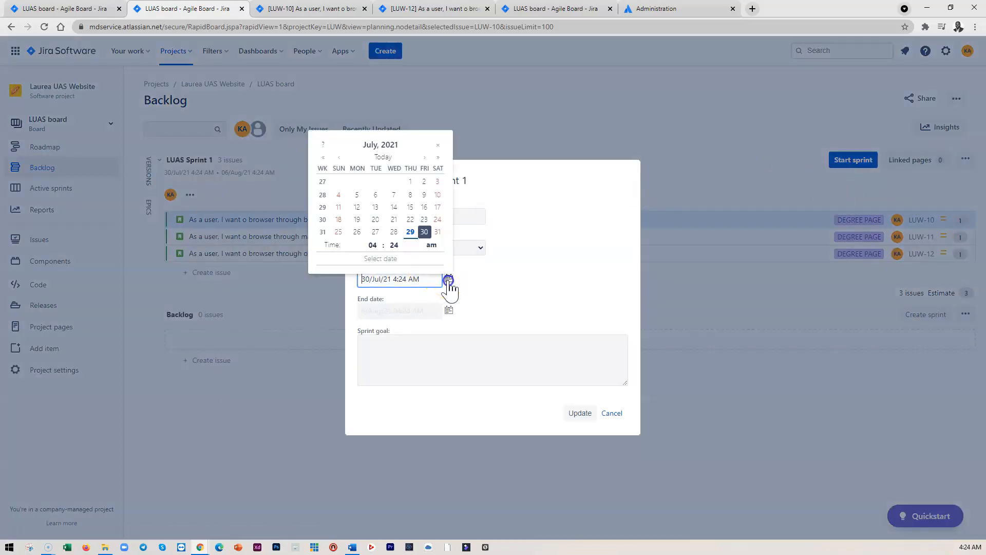
pyautogui.click(410, 232)
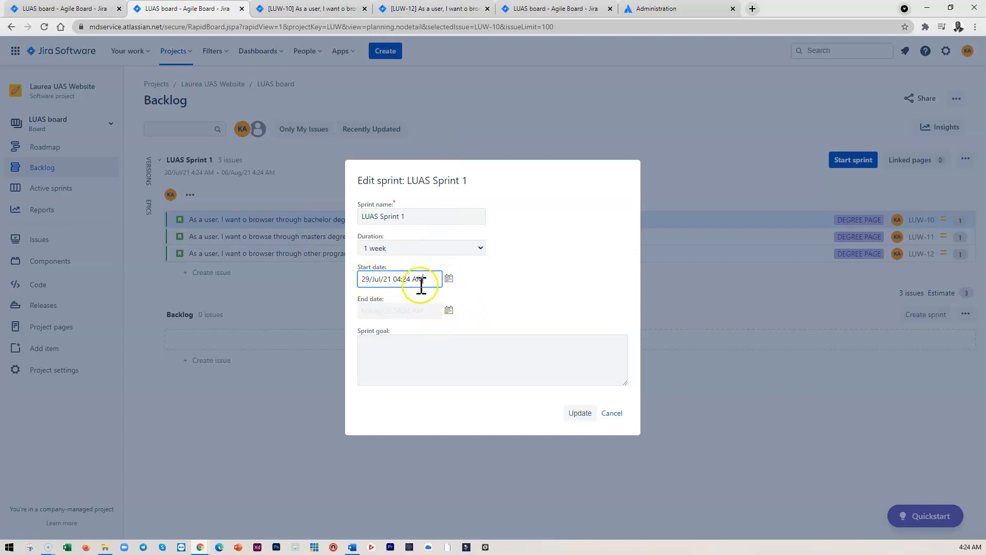
pyautogui.click(580, 414)
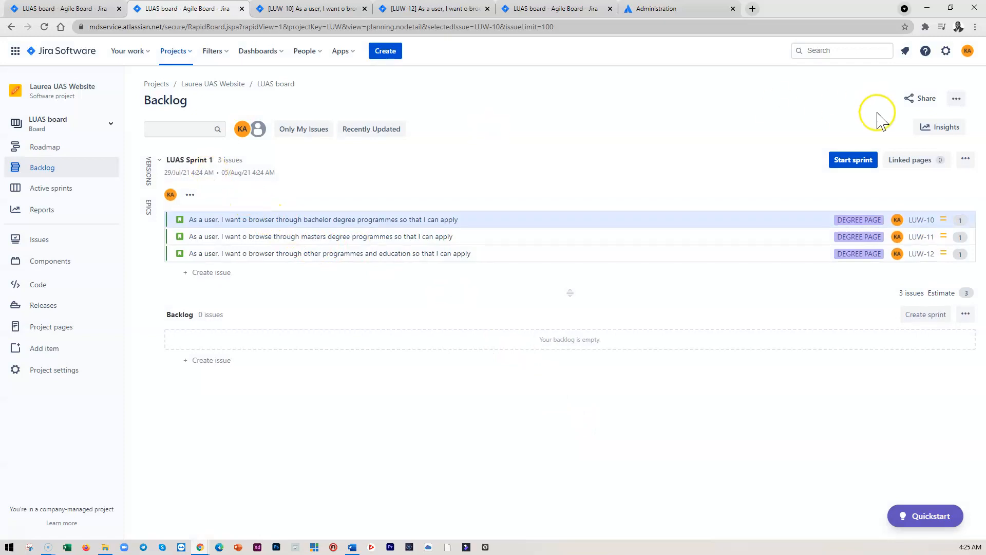
# Start LUAS Sprint 1 with a 1 week duration
pyautogui.click(853, 161)
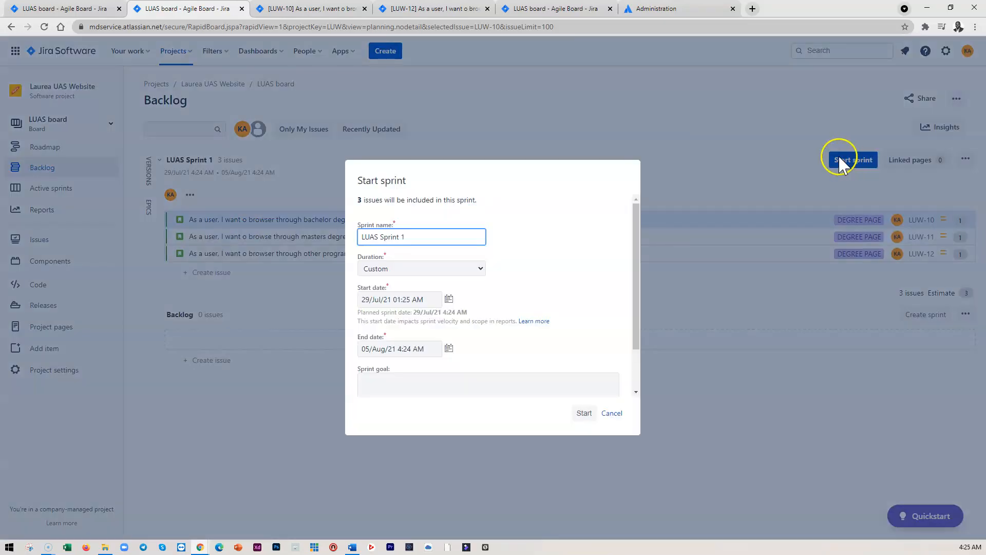
pyautogui.click(433, 269)
pyautogui.click(388, 282)
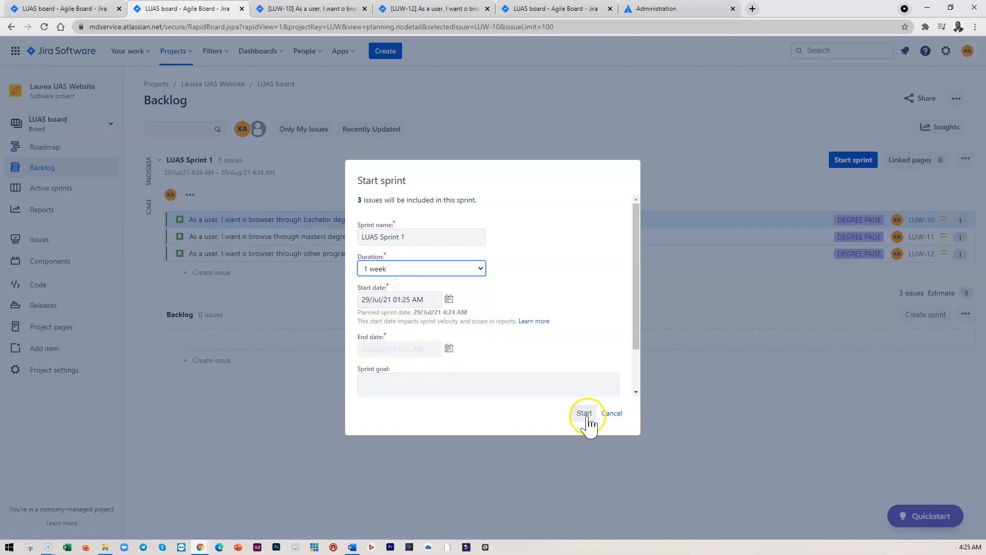
pyautogui.scroll(-1, 568, 353)
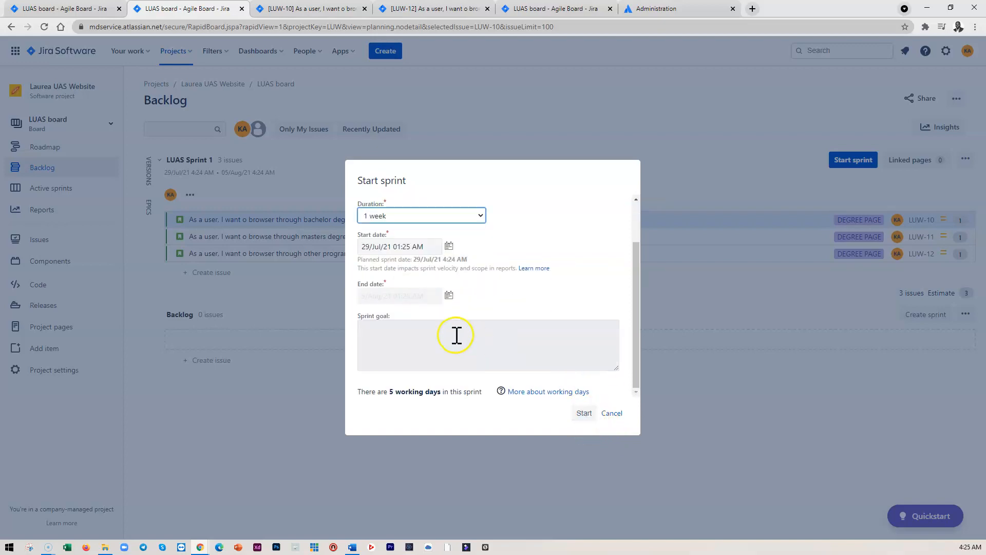
pyautogui.click(584, 415)
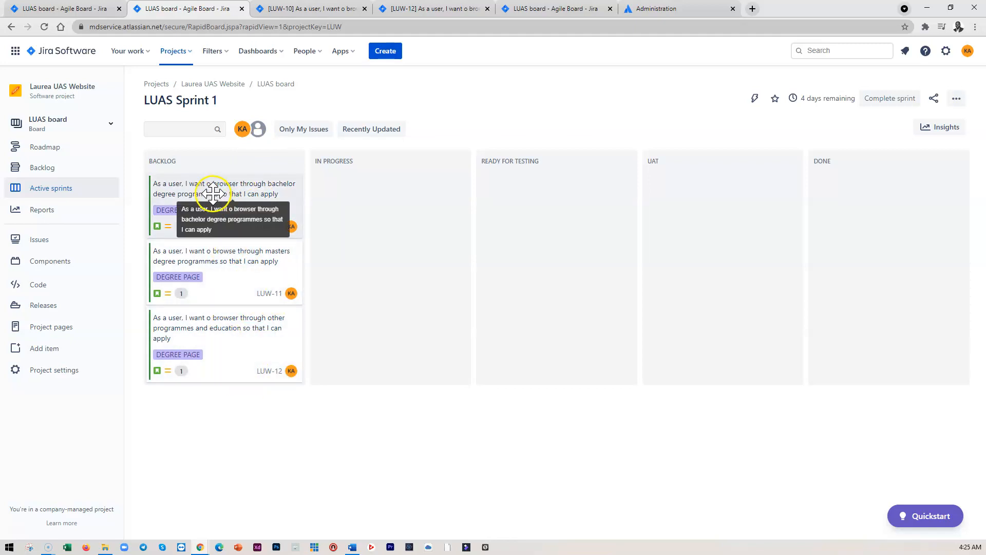
# Move the bachelor degree programmes story through In Progress to Ready for Testing
pyautogui.moveTo(211, 190); pyautogui.dragTo(387, 190)
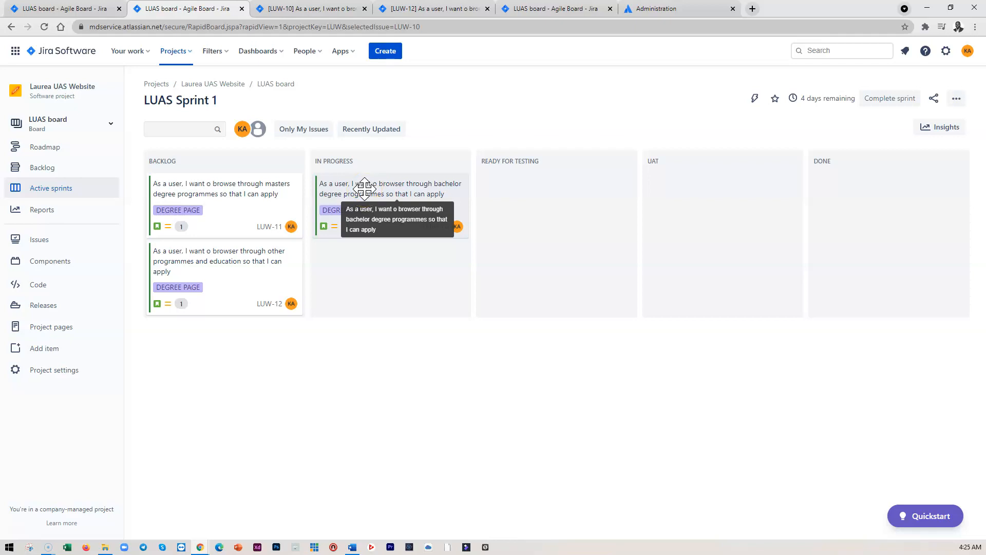
pyautogui.moveTo(365, 190); pyautogui.dragTo(506, 209)
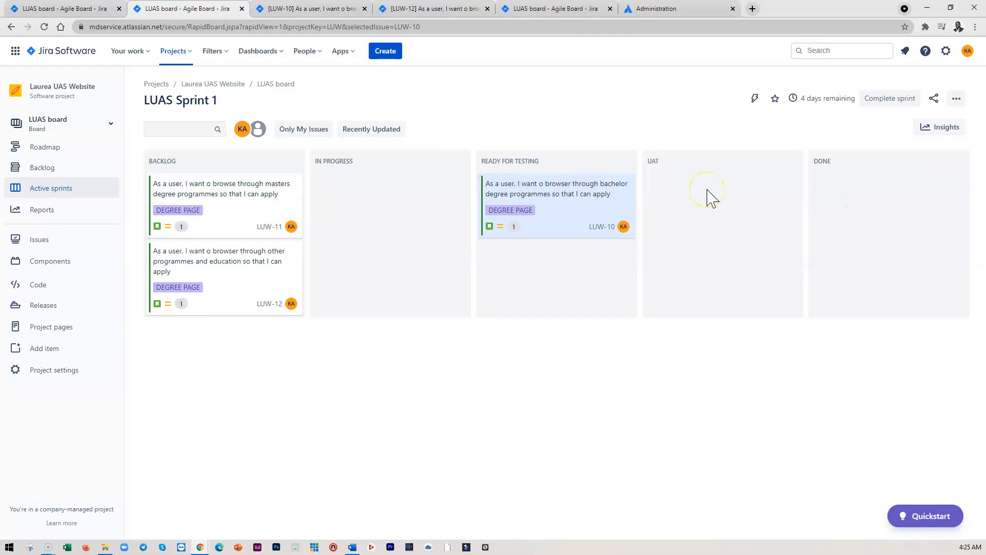
# Open the bachelor degree programmes story and review its status and description
pyautogui.click(590, 190)
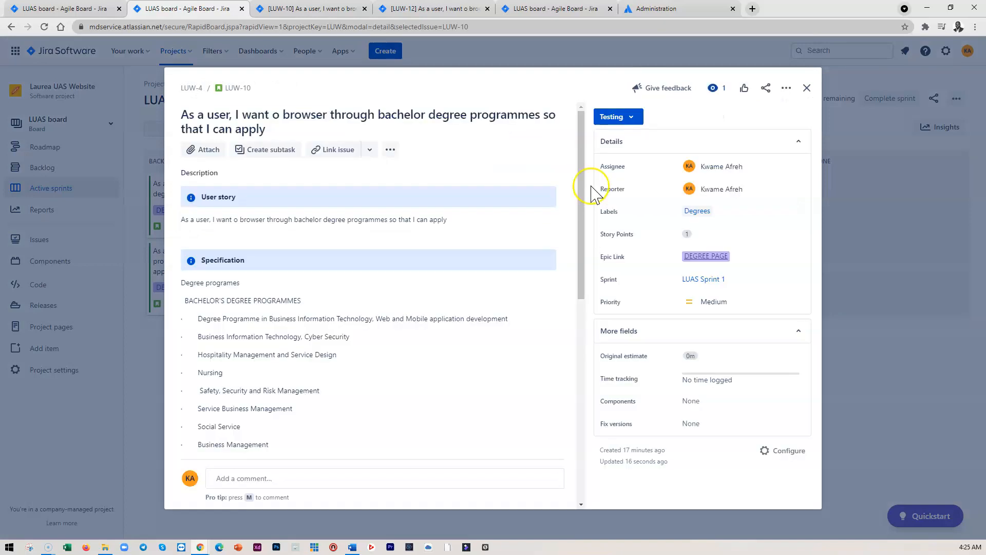
pyautogui.click(452, 150)
pyautogui.scroll(-1, 451, 385)
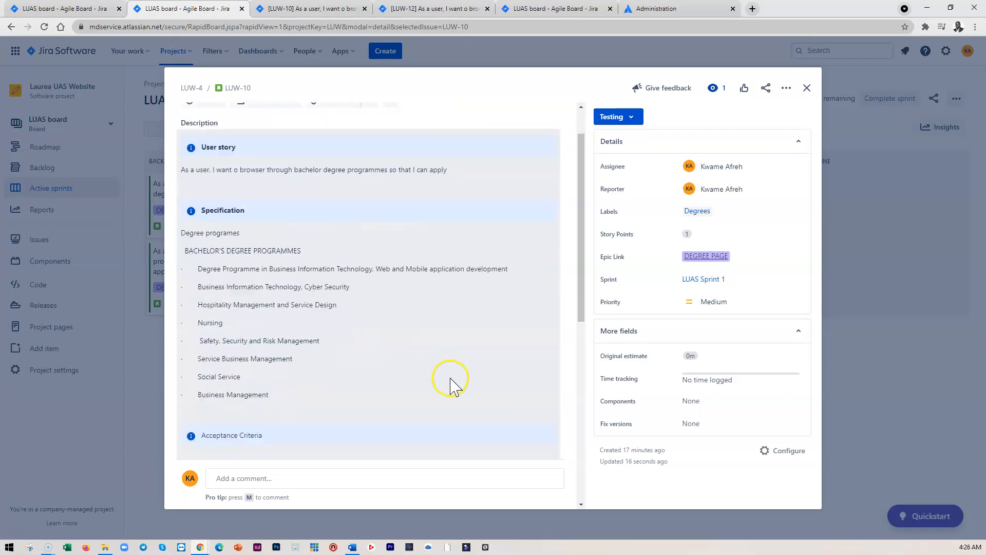
pyautogui.scroll(-5, 451, 379)
pyautogui.scroll(6, 452, 372)
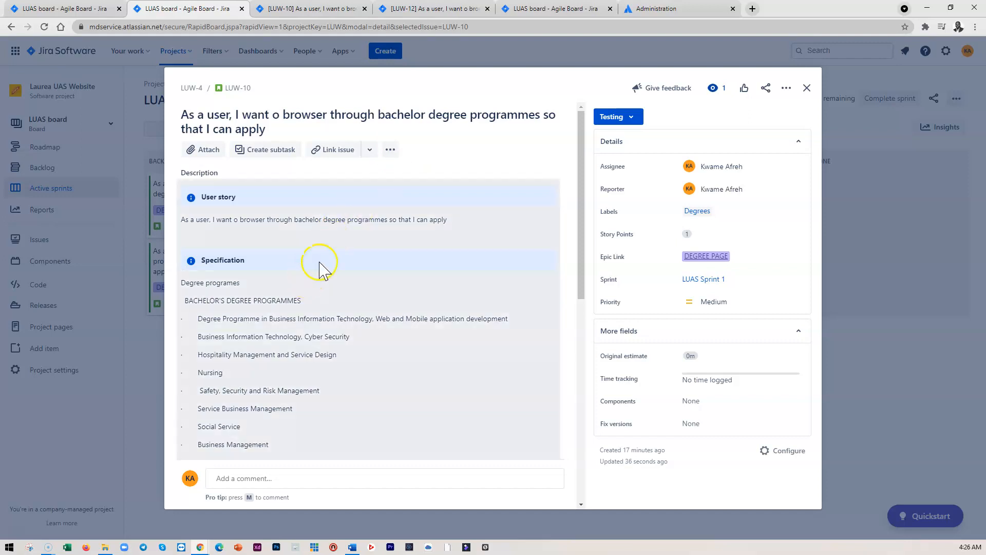
pyautogui.scroll(-3, 353, 319)
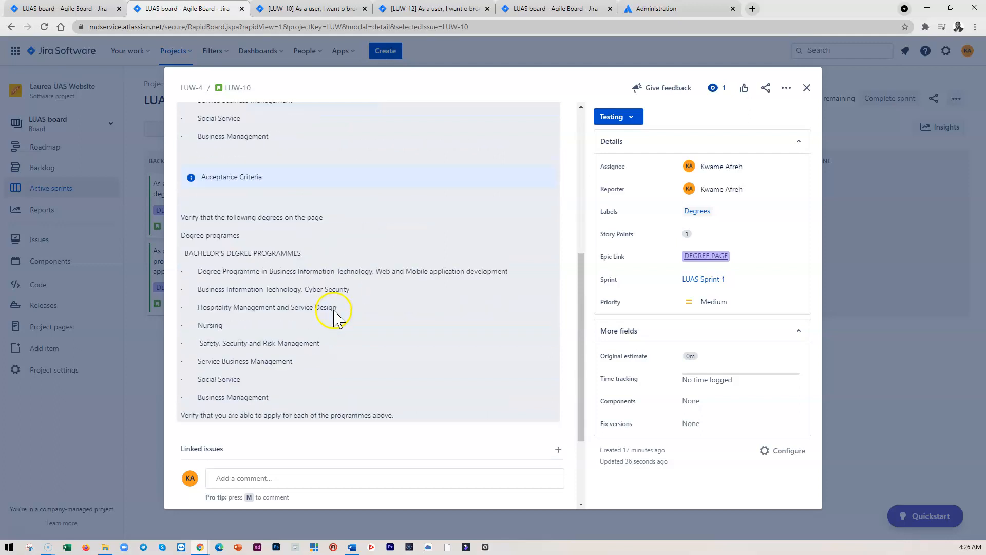
pyautogui.scroll(4, 383, 316)
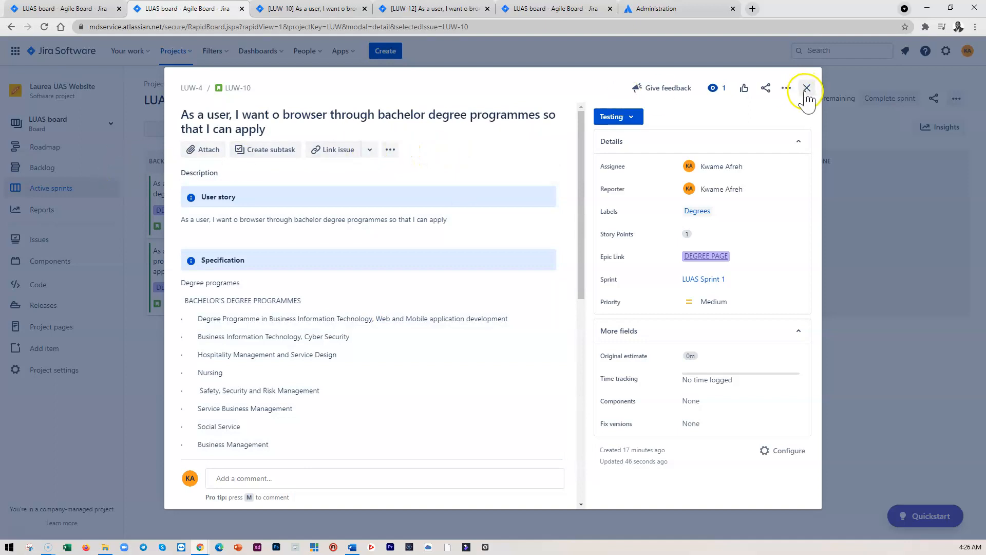
pyautogui.click(807, 88)
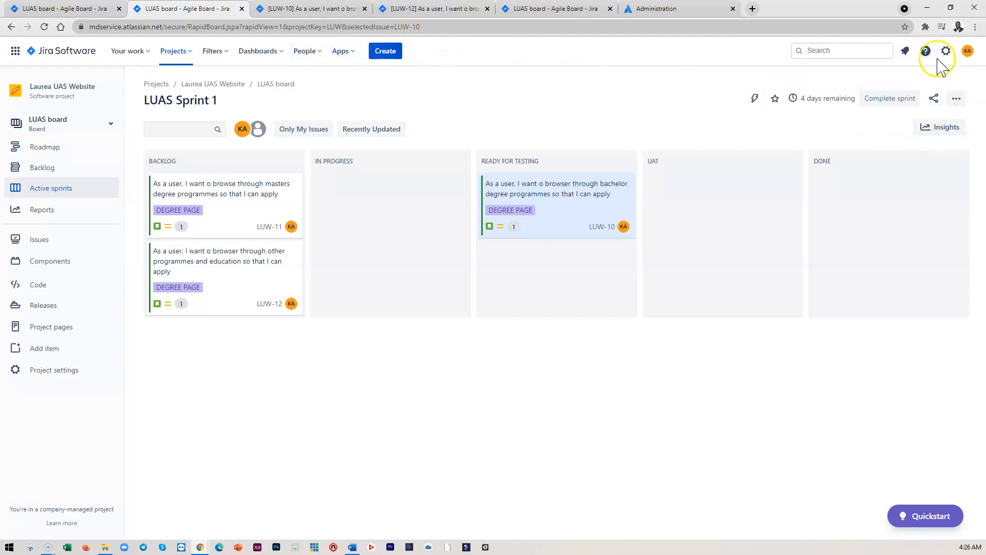
# Open the marketplace page for finding new Jira apps
pyautogui.click(339, 53)
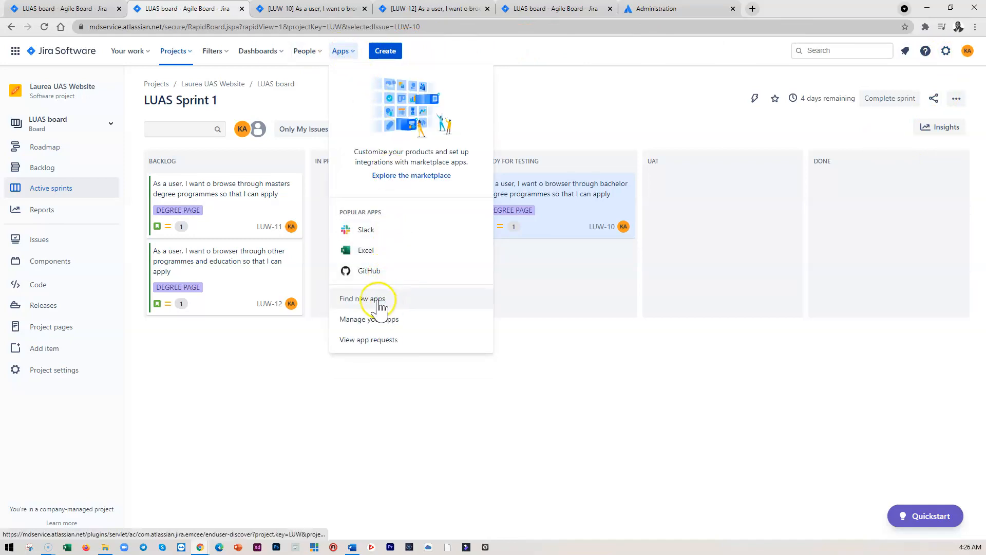
pyautogui.click(377, 300)
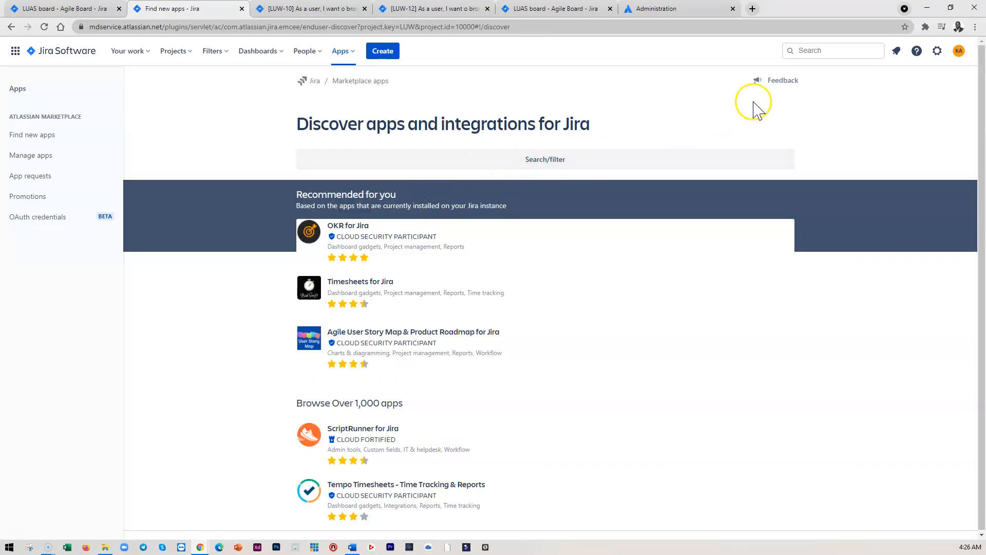
# Search Jira for axure rp from the global search box
pyautogui.click(806, 50)
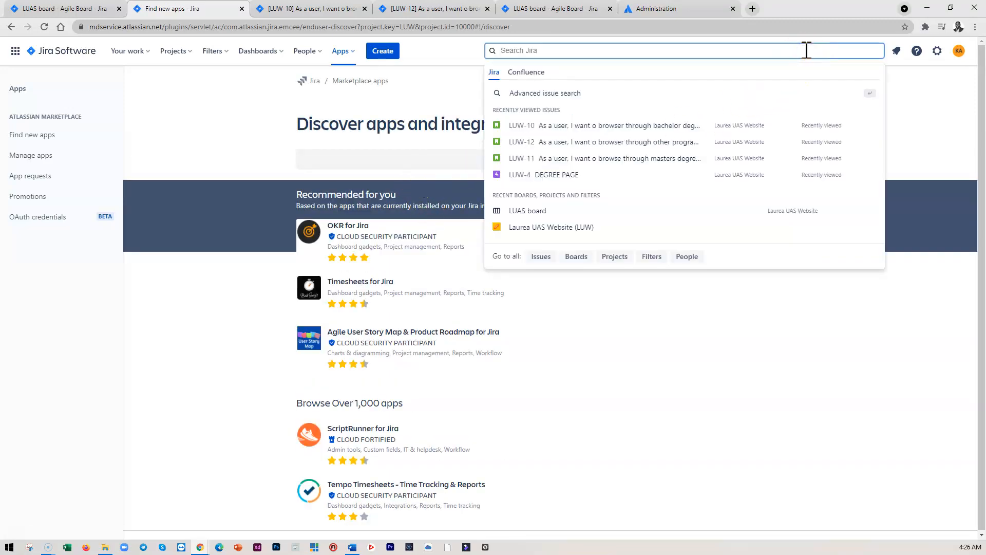
pyautogui.write('axu')
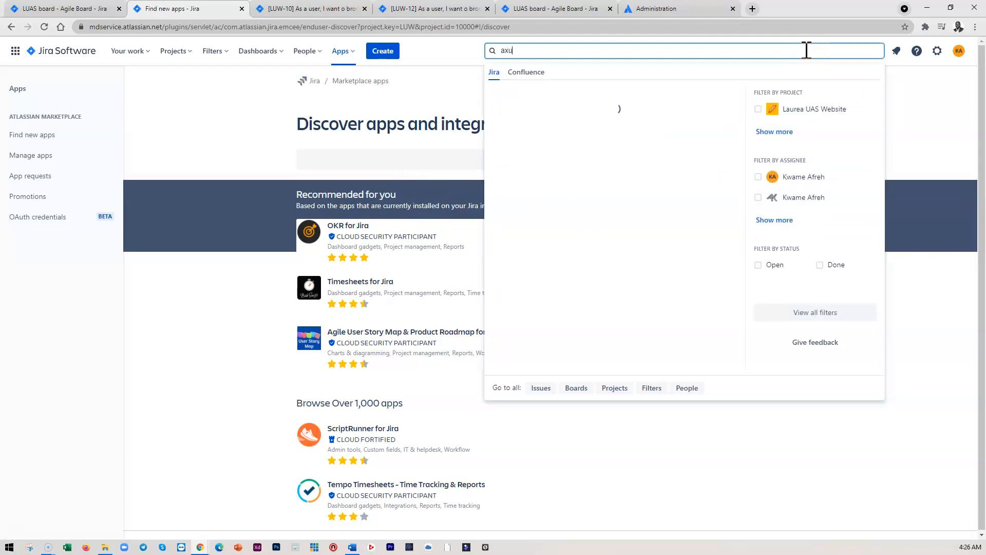
pyautogui.write('re rp')
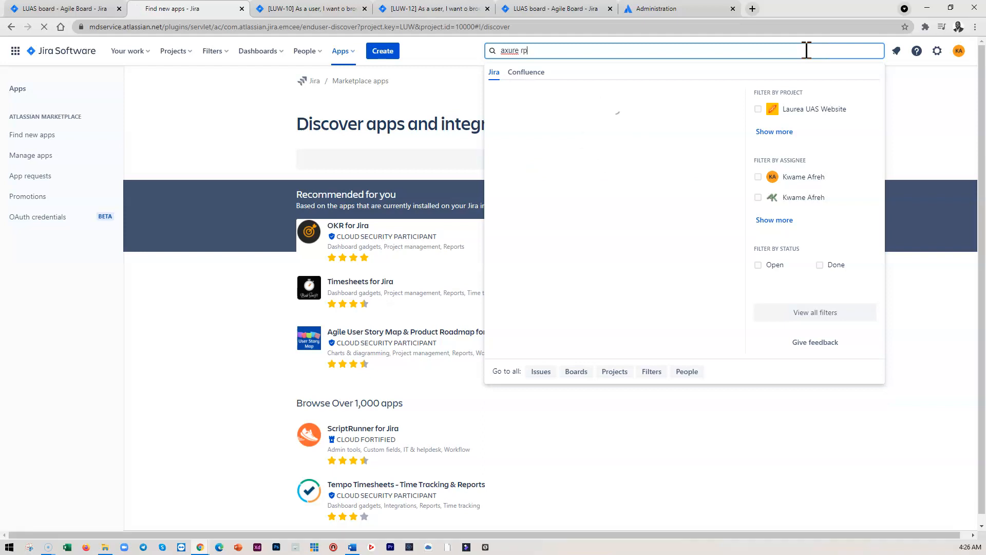
pyautogui.press('Return')
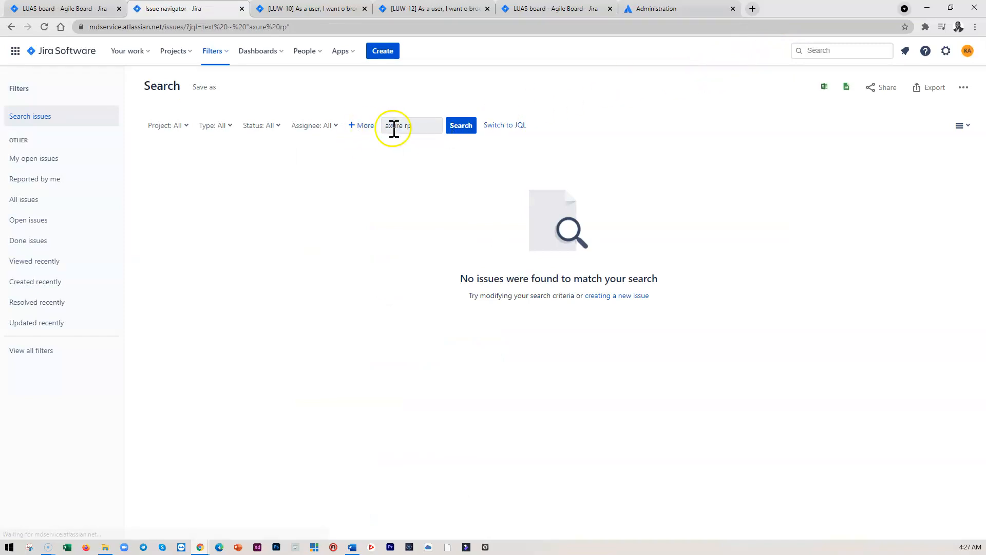
pyautogui.click(416, 126)
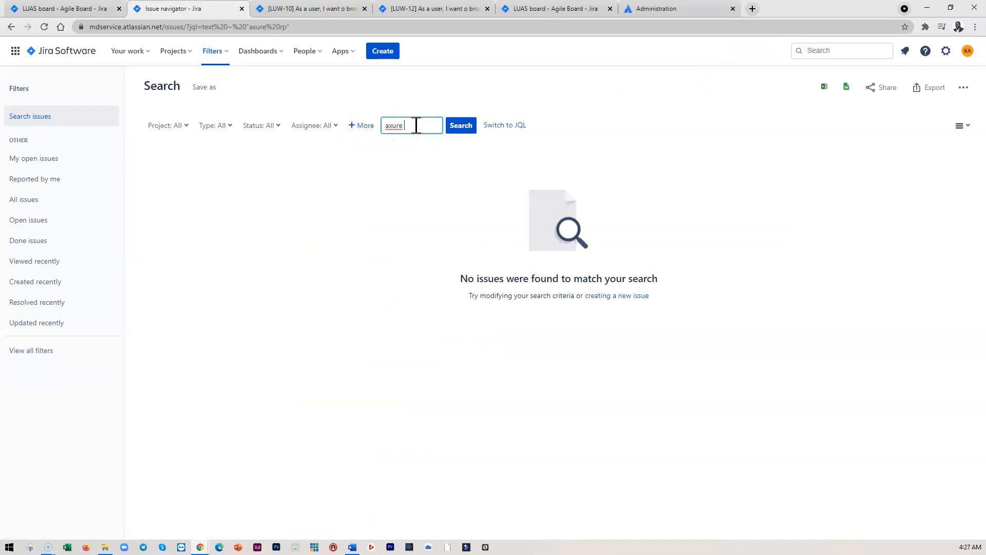
pyautogui.click(810, 50)
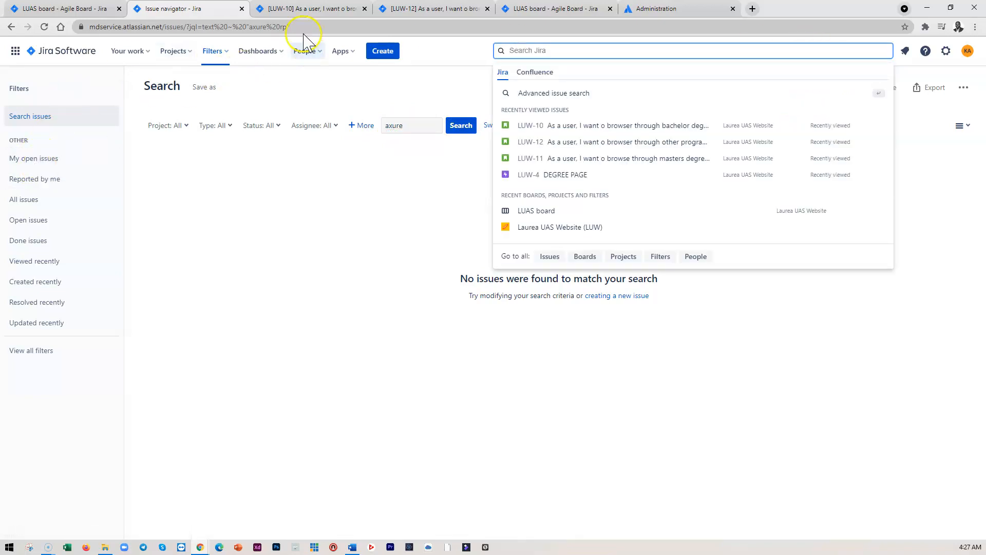
# Search the Jira marketplace apps for axure and open the Axure for Jira app page
pyautogui.click(241, 9)
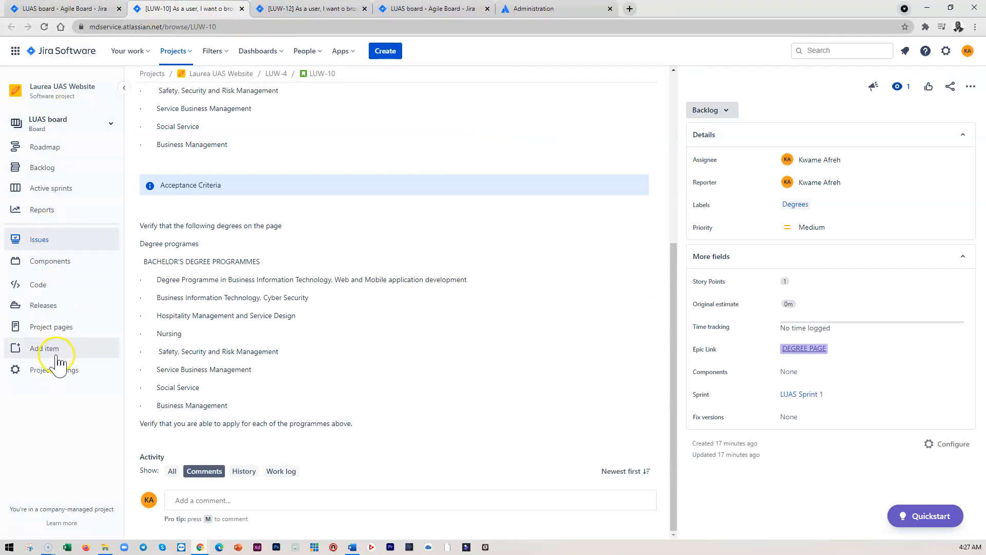
pyautogui.click(340, 52)
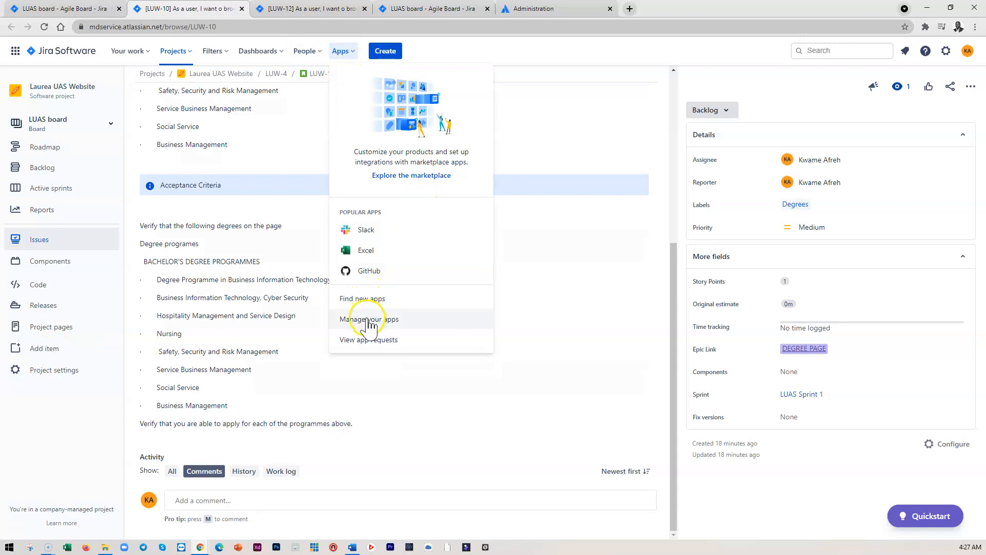
pyautogui.click(368, 322)
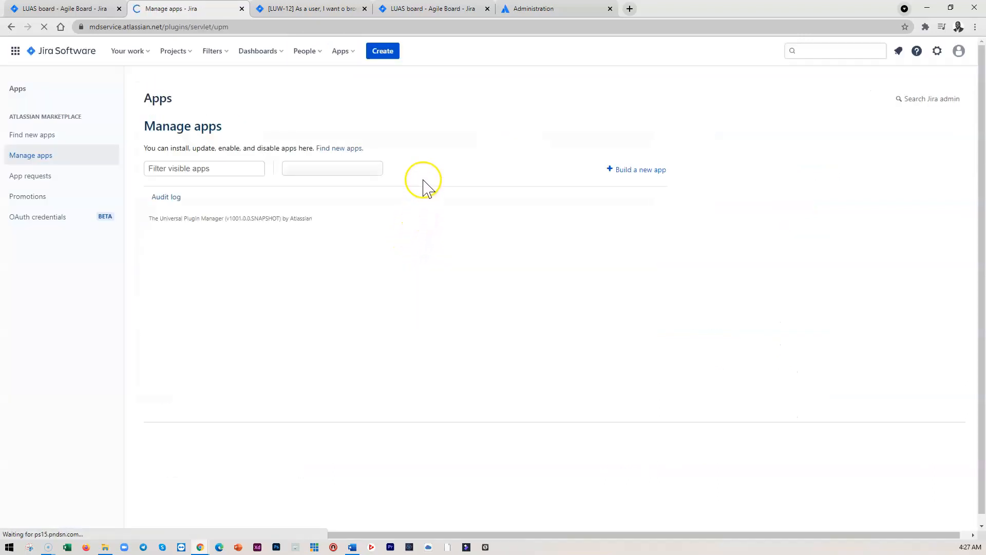
pyautogui.click(35, 136)
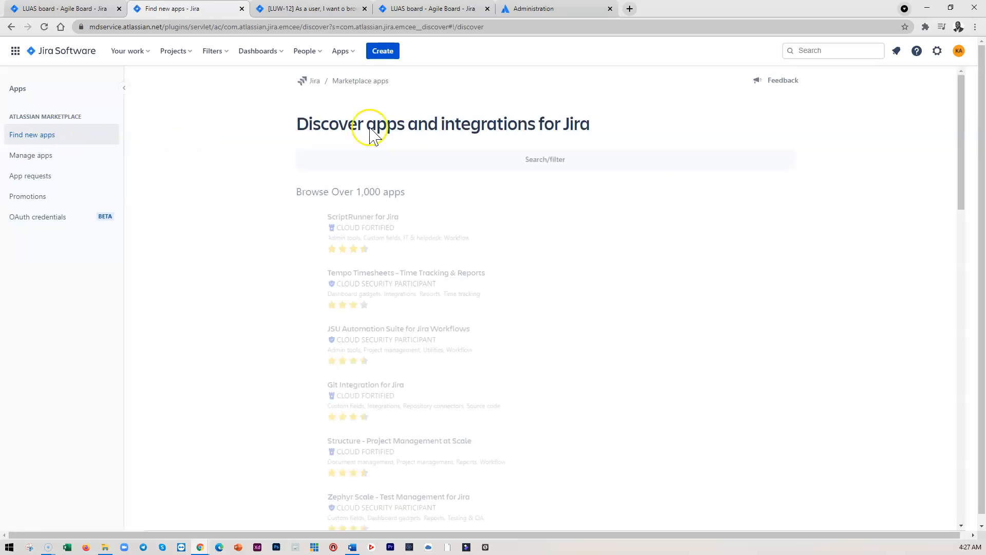
pyautogui.click(536, 160)
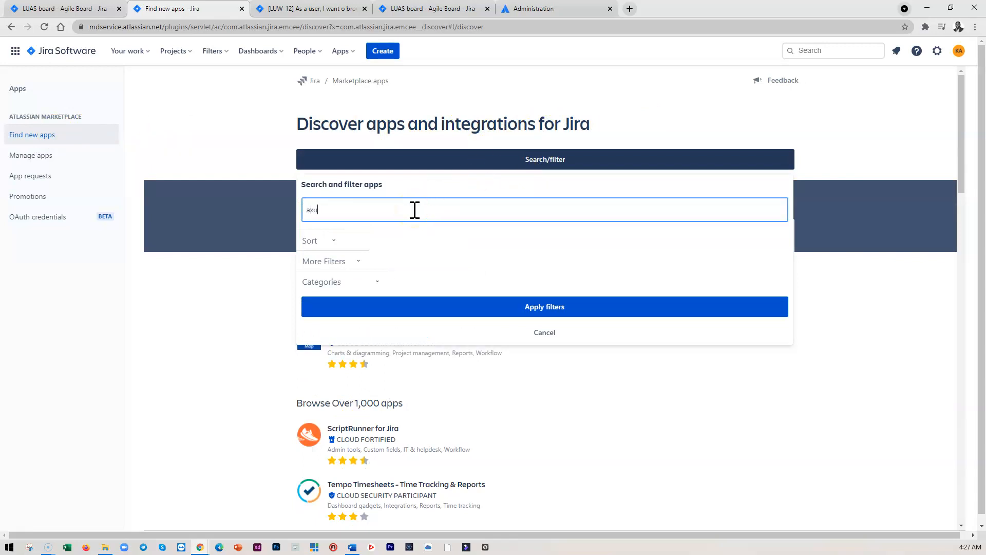
pyautogui.write('axure')
pyautogui.click(550, 313)
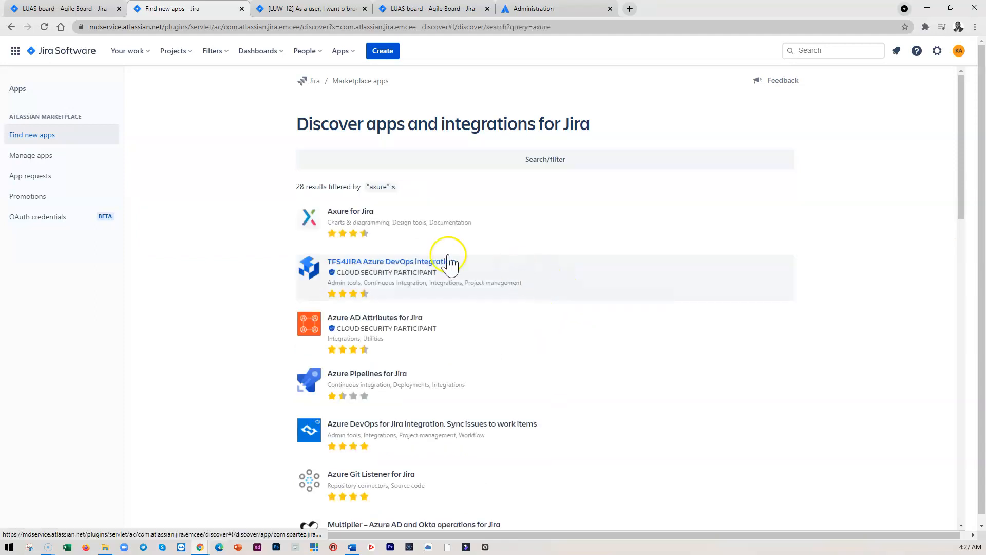
pyautogui.click(392, 221)
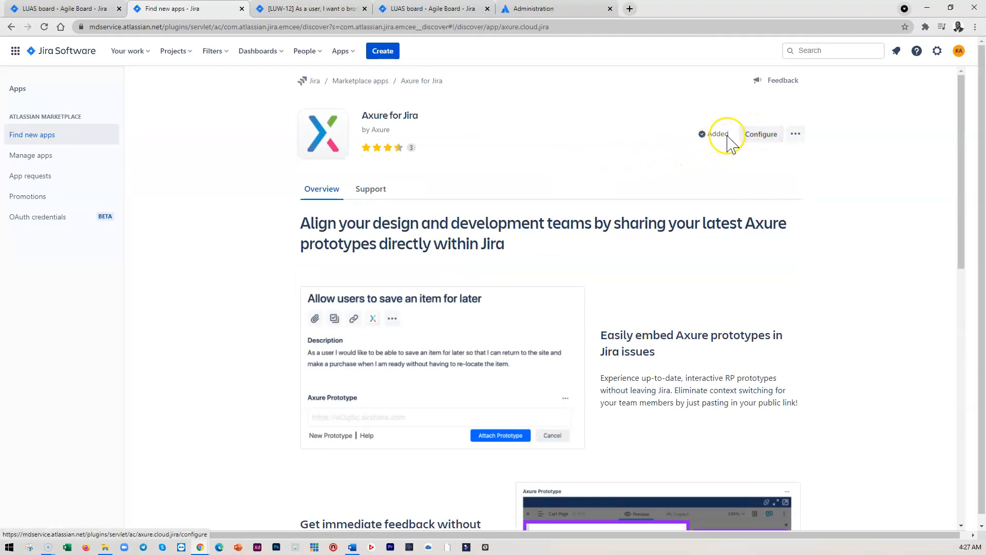
# Configure Axure for Jira to be enabled only for the Laurea UAS Website project and save
pyautogui.click(758, 144)
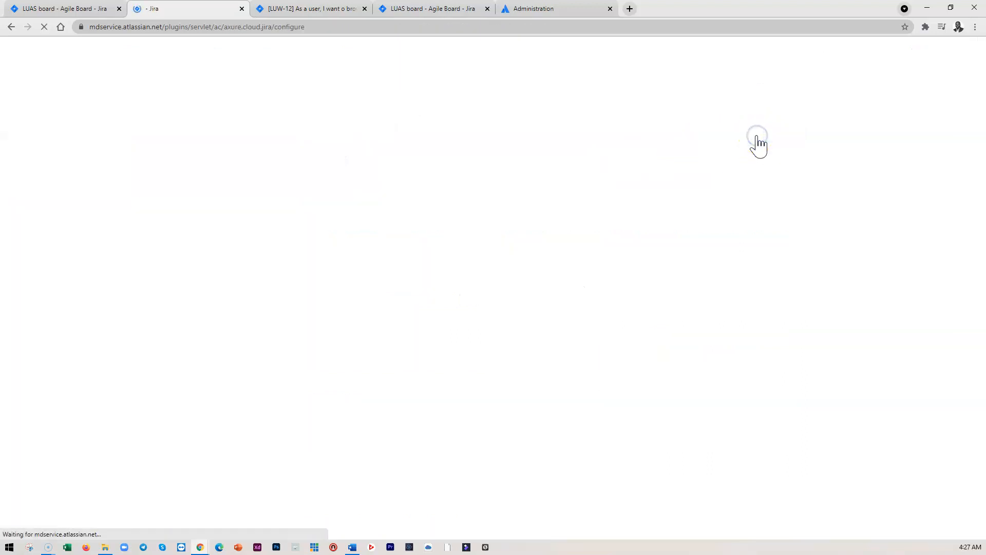
pyautogui.click(740, 132)
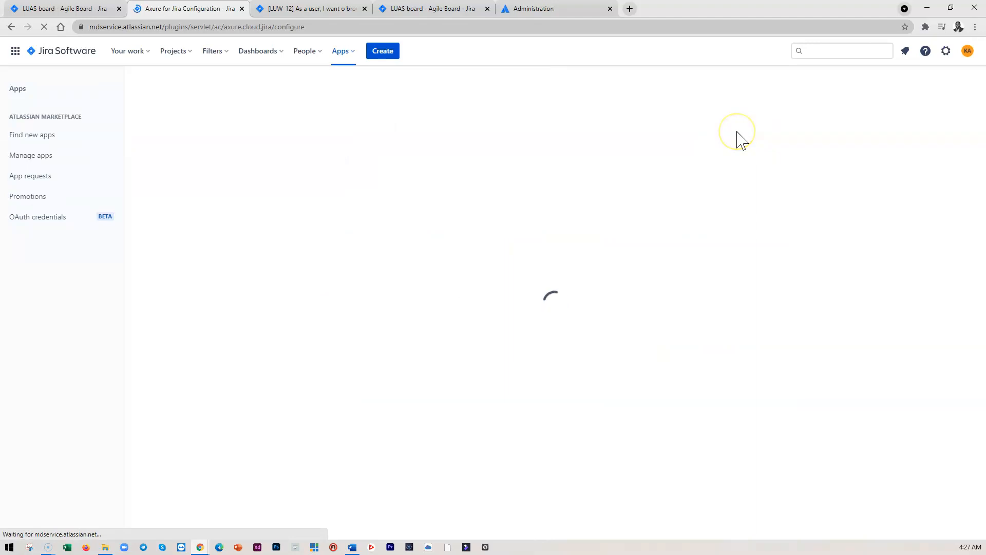
pyautogui.click(733, 133)
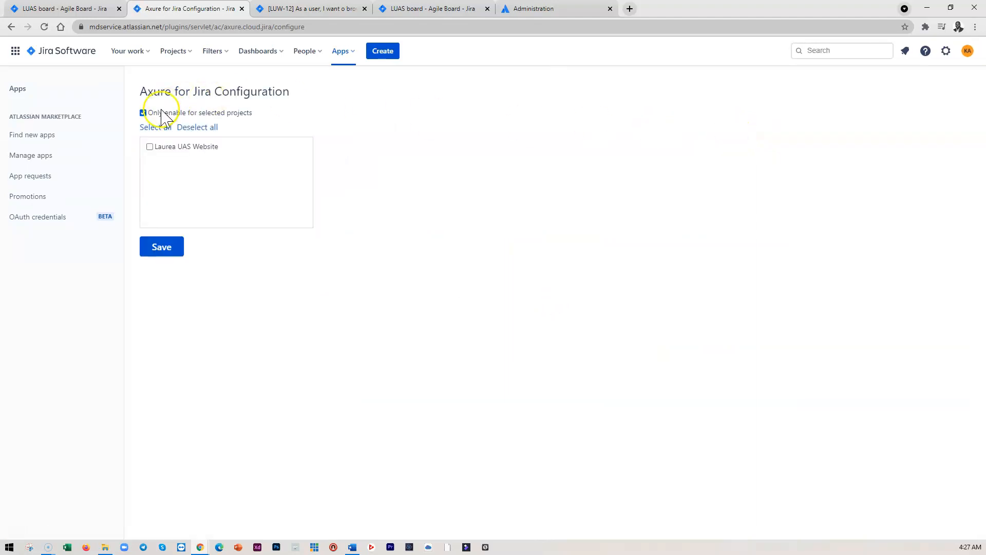
pyautogui.click(150, 146)
pyautogui.click(160, 249)
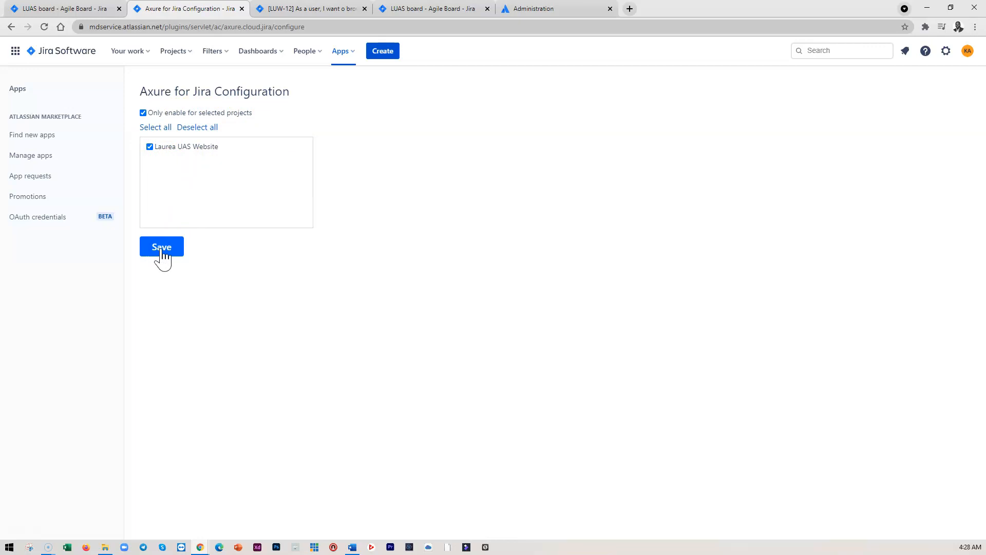
# Reload the other programmes and education story and open its Axure Prototype attachment field
pyautogui.click(277, 9)
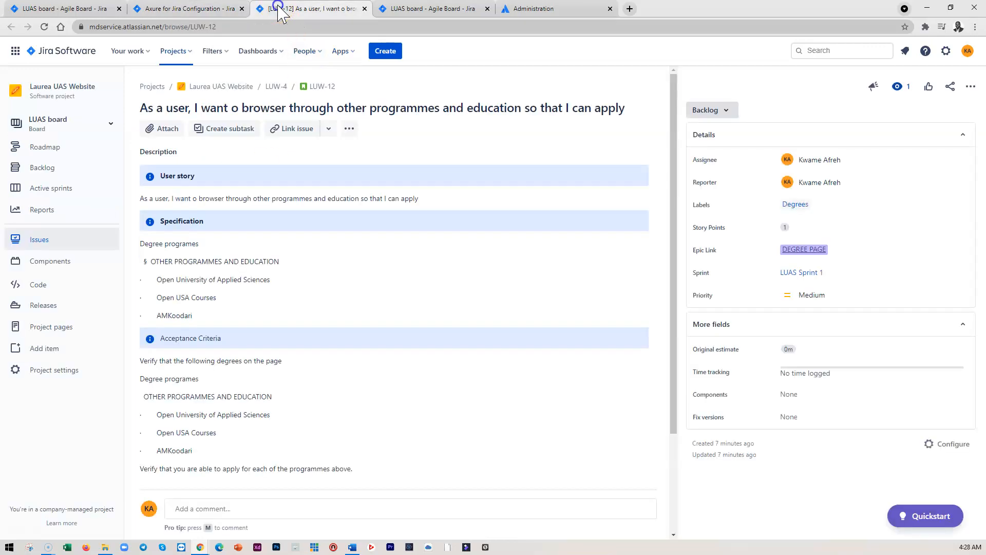
pyautogui.click(44, 27)
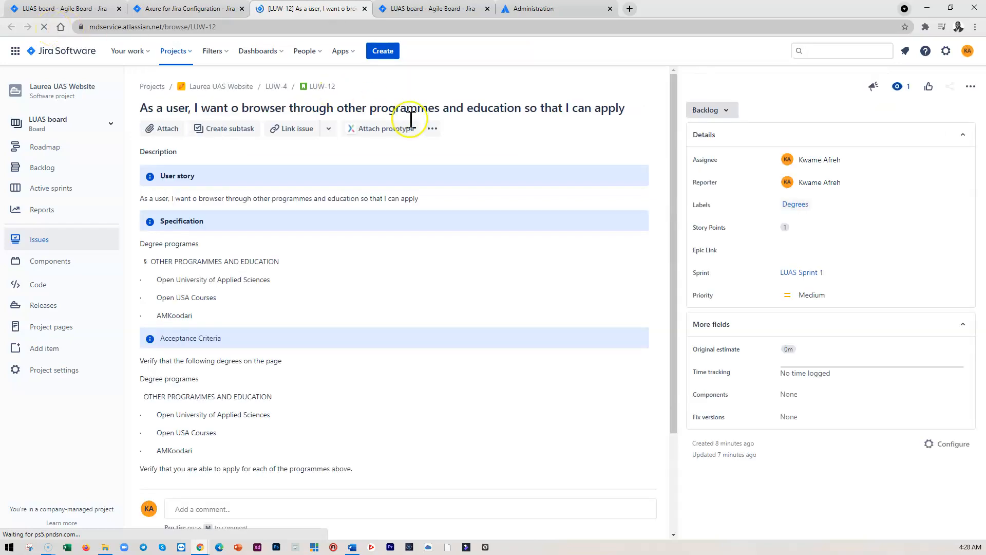
pyautogui.click(377, 130)
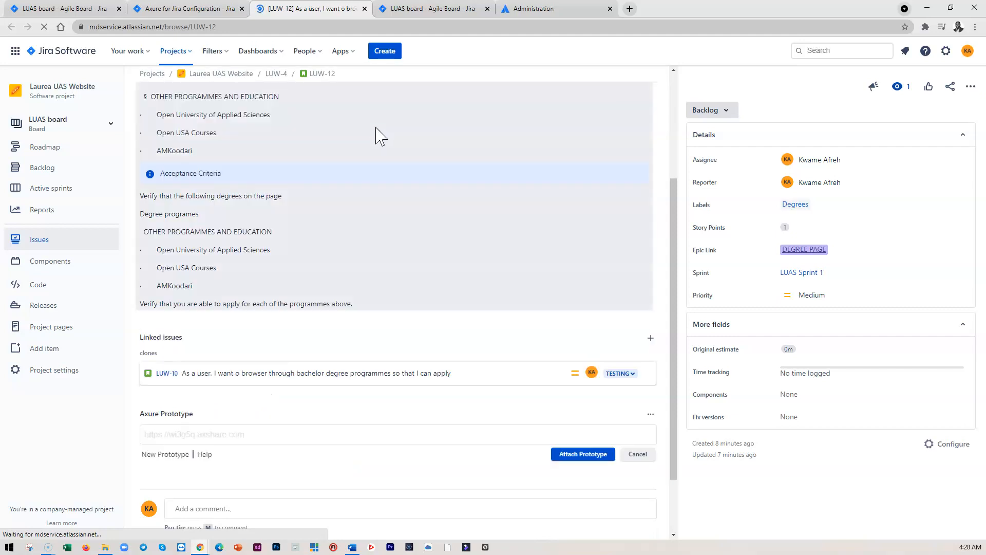
pyautogui.click(214, 454)
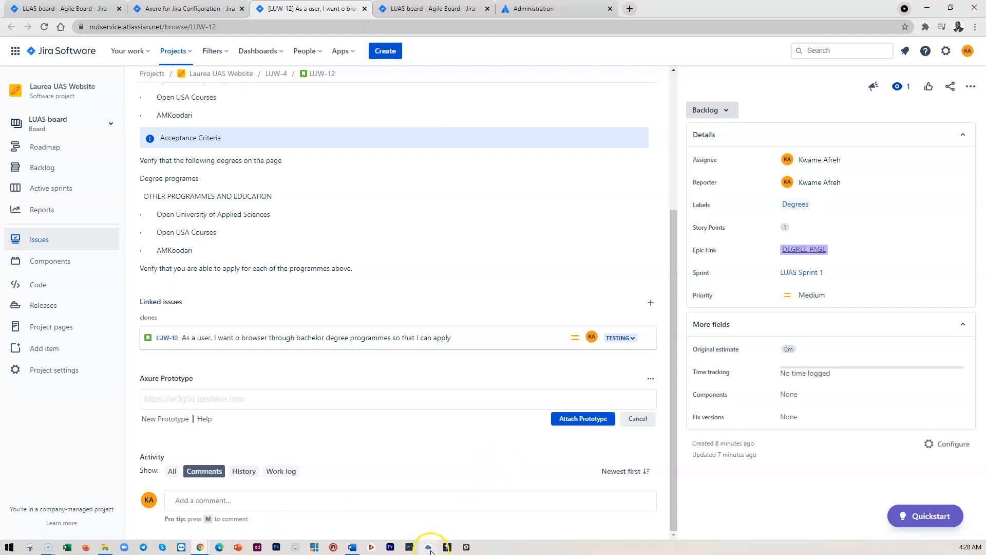
# Switch to Axure RP and publish the Sitemap project to Axure Cloud to get a share link
pyautogui.click(10, 547)
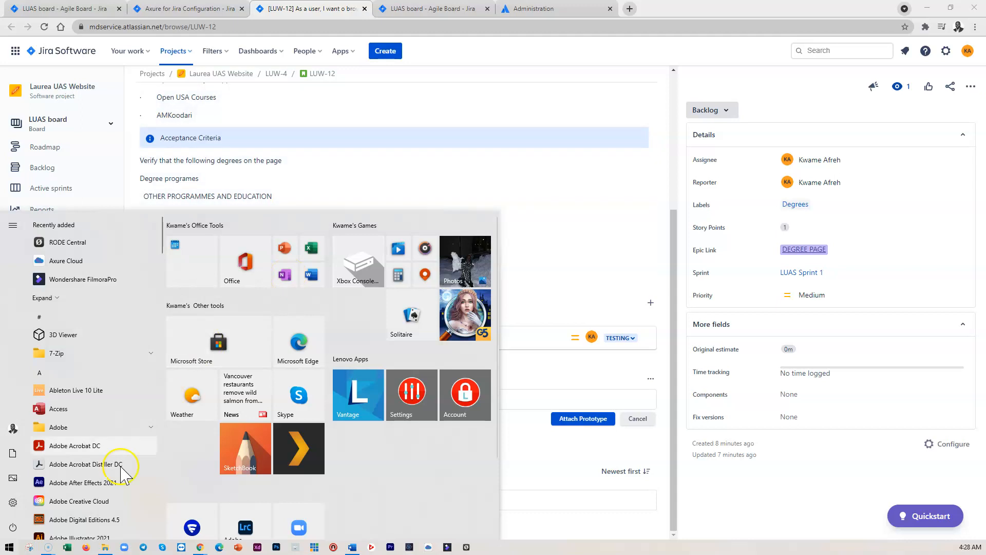
pyautogui.click(572, 210)
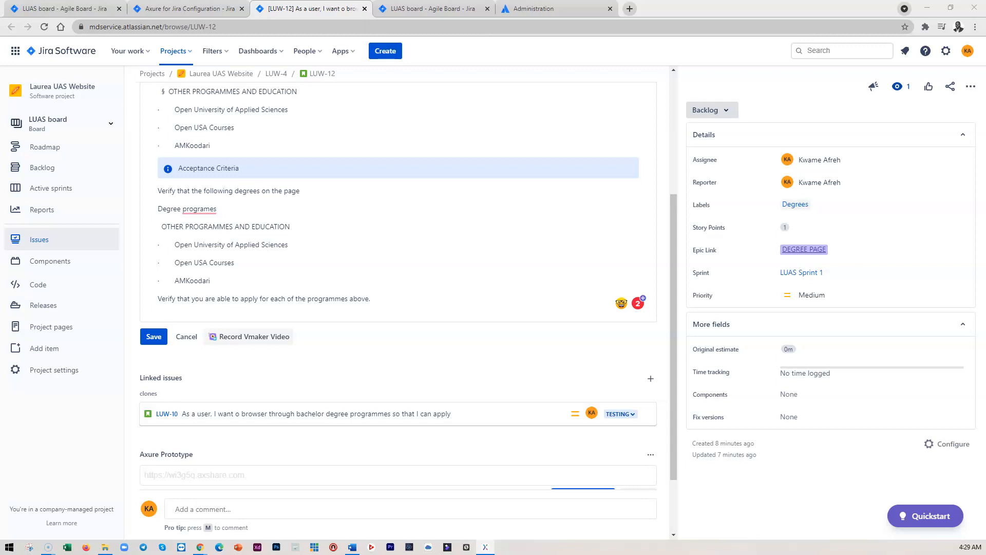
pyautogui.moveTo(342, 230); pyautogui.dragTo(427, 161)
pyautogui.click(622, 159)
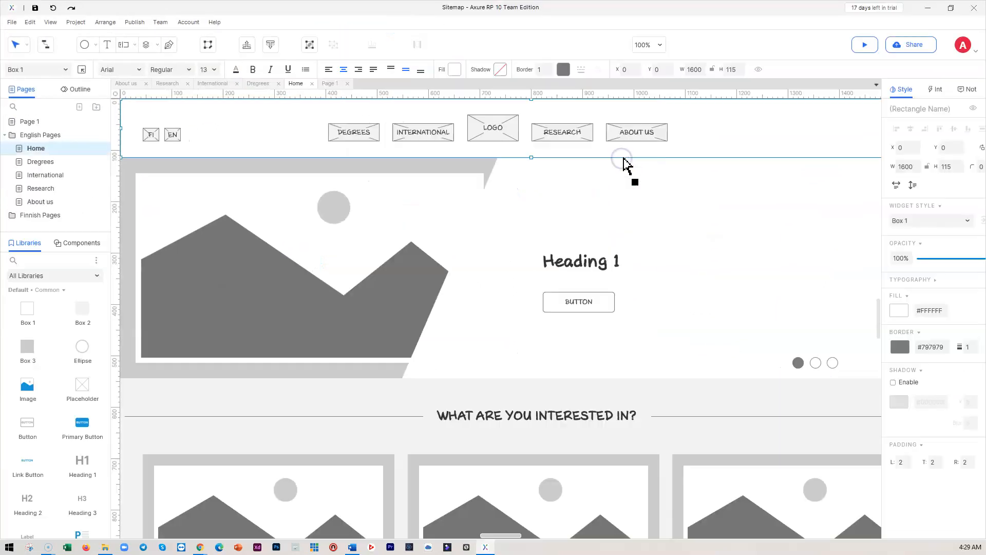
pyautogui.click(909, 46)
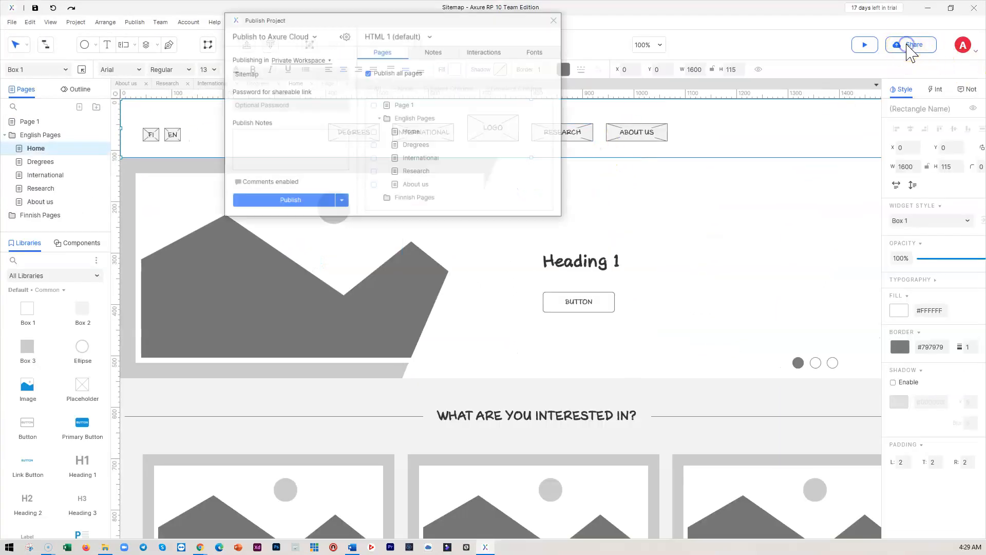
pyautogui.click(282, 201)
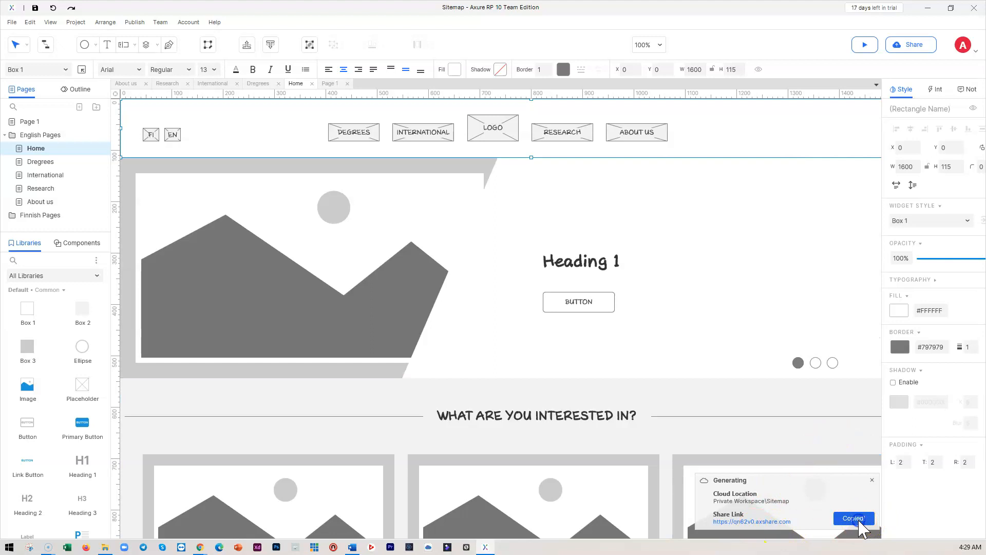
pyautogui.click(928, 9)
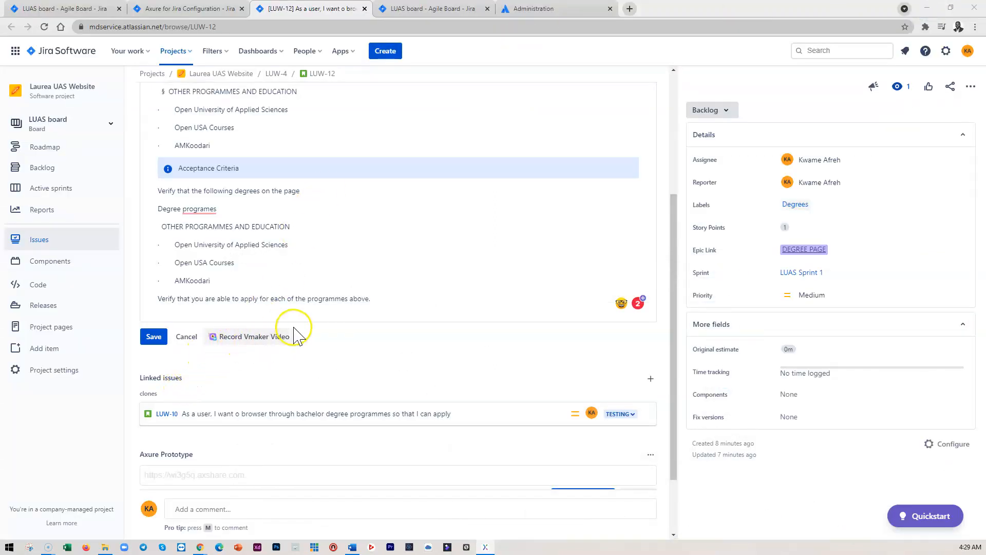
# Attach the published Axure share link as the story's Axure prototype
pyautogui.click(152, 337)
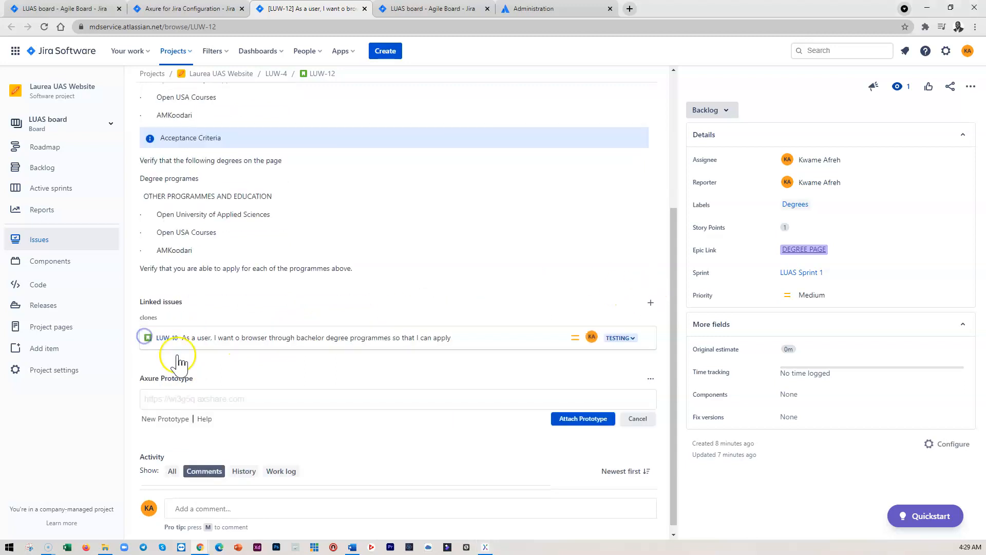
pyautogui.click(172, 396)
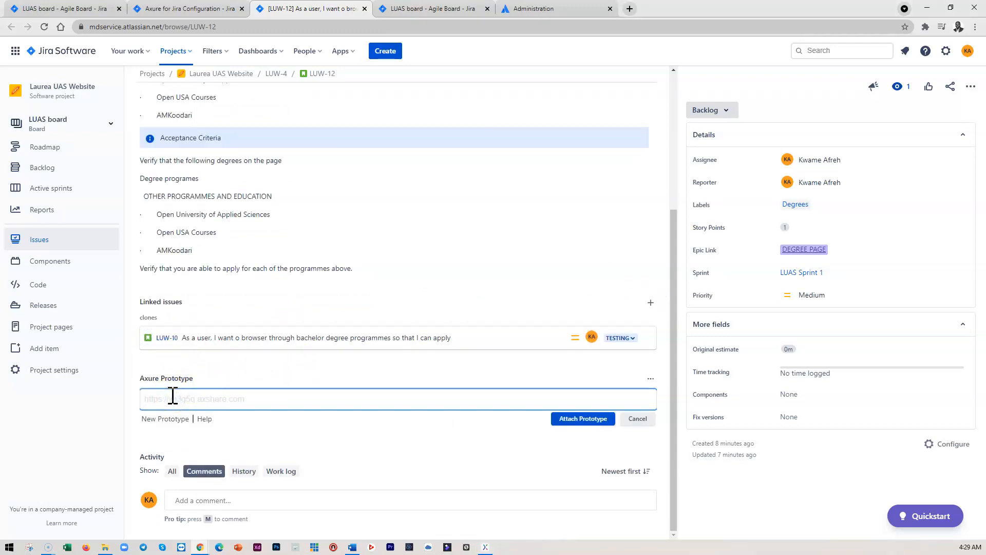
pyautogui.click(584, 420)
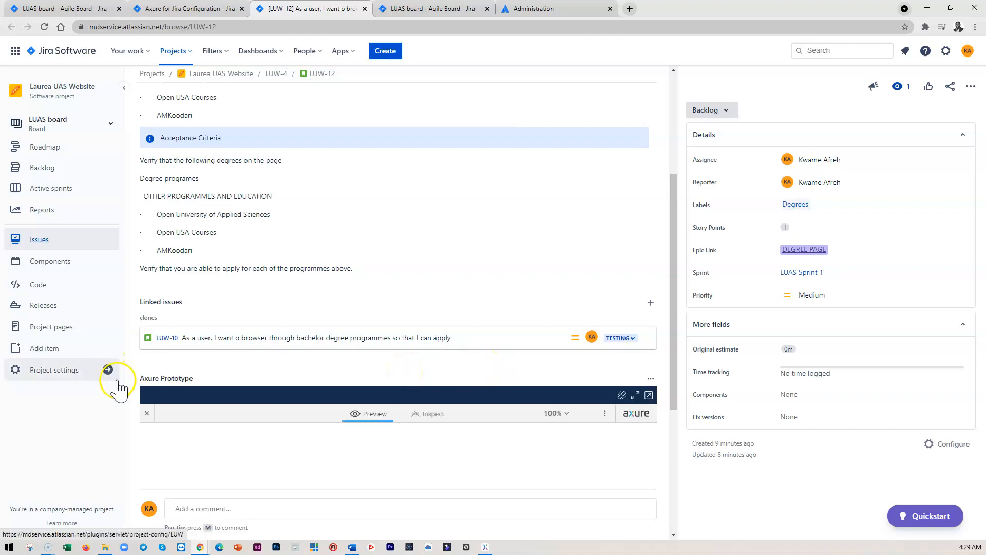
# Browse the embedded prototype's sitemap and Home page preview inside the story
pyautogui.scroll(-5, 652, 408)
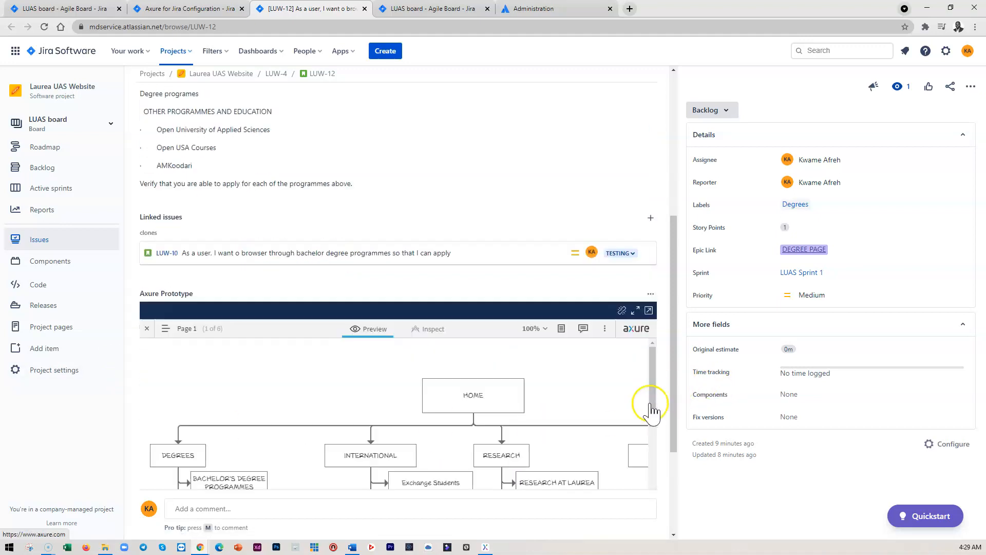
pyautogui.scroll(3, 440, 308)
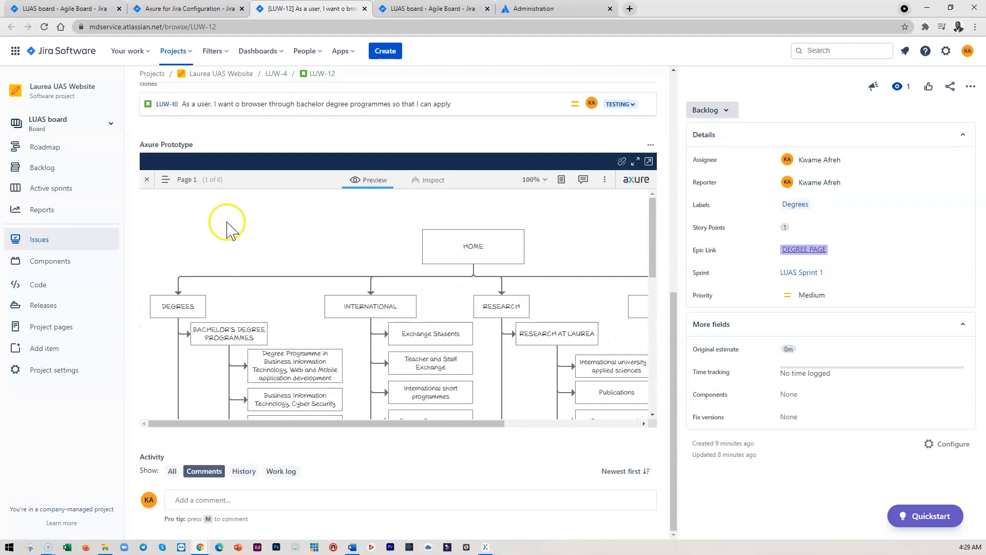
pyautogui.click(165, 179)
pyautogui.click(179, 258)
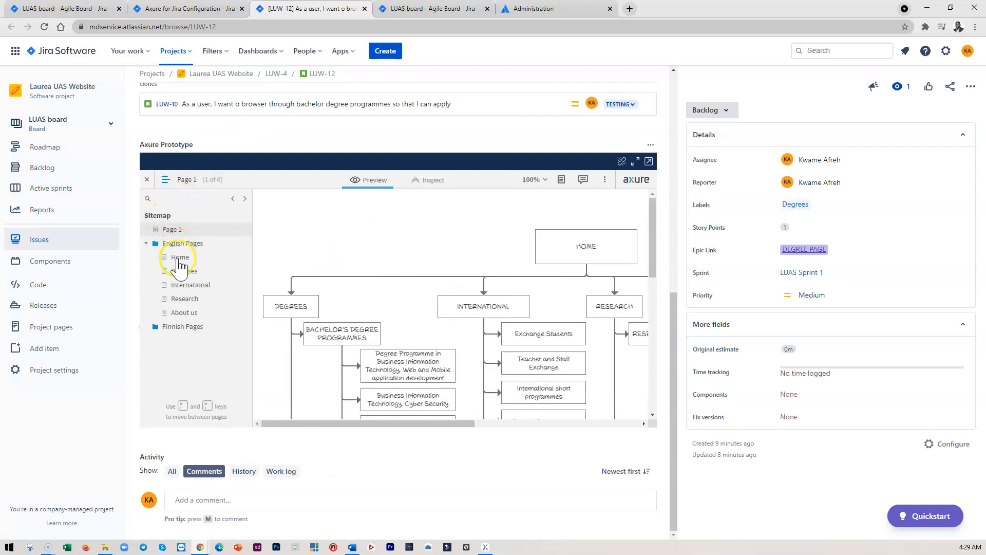
pyautogui.click(165, 180)
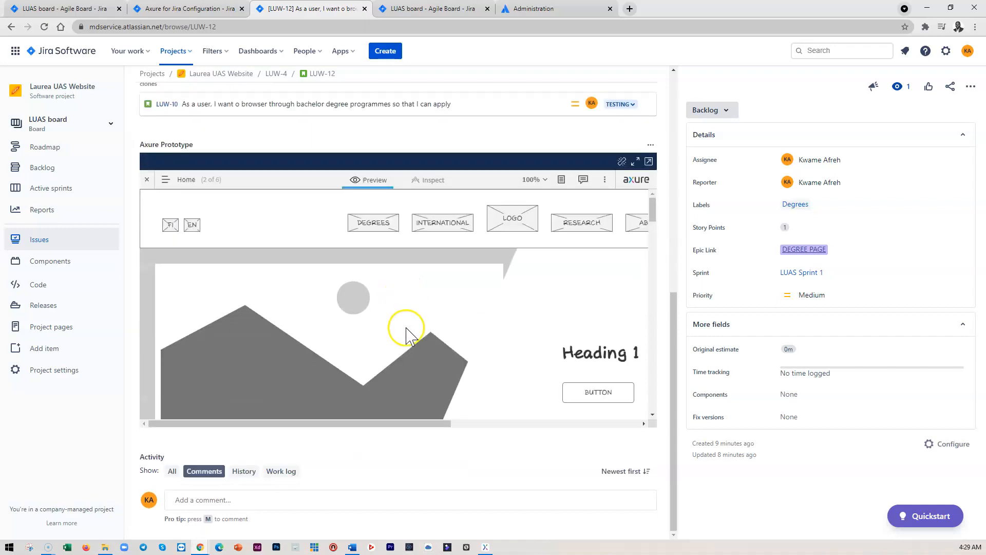
pyautogui.scroll(-3, 405, 339)
pyautogui.moveTo(373, 431); pyautogui.dragTo(489, 425)
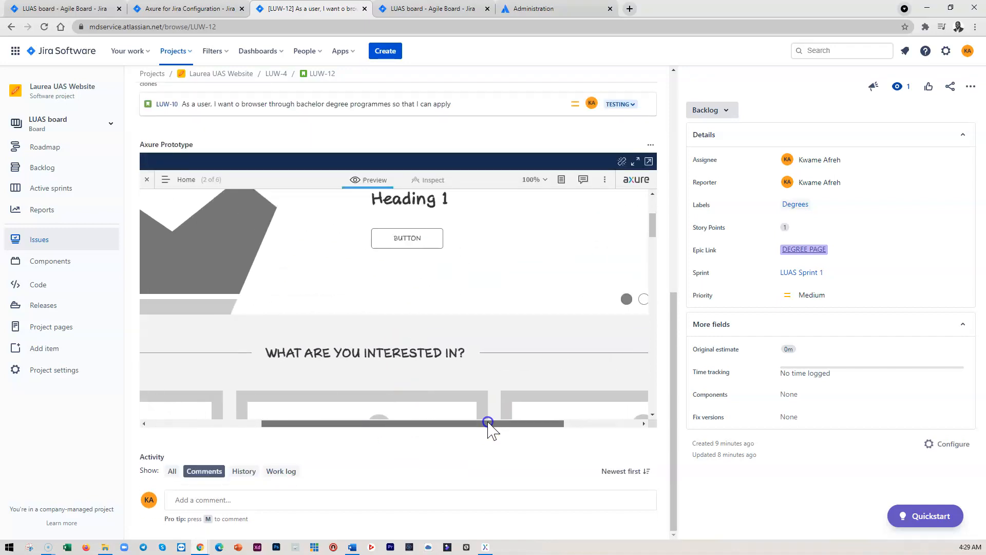
# Open the embedded Axure prototype in a new browser tab, view its sitemap and Home page, and return to the story
pyautogui.scroll(5, 426, 316)
pyautogui.scroll(-15, 434, 339)
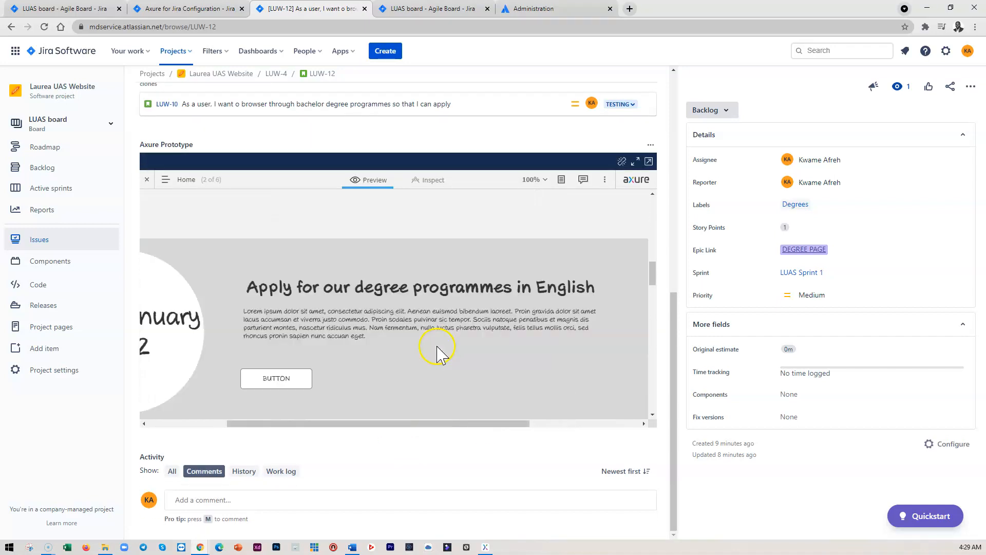
pyautogui.scroll(-6, 436, 348)
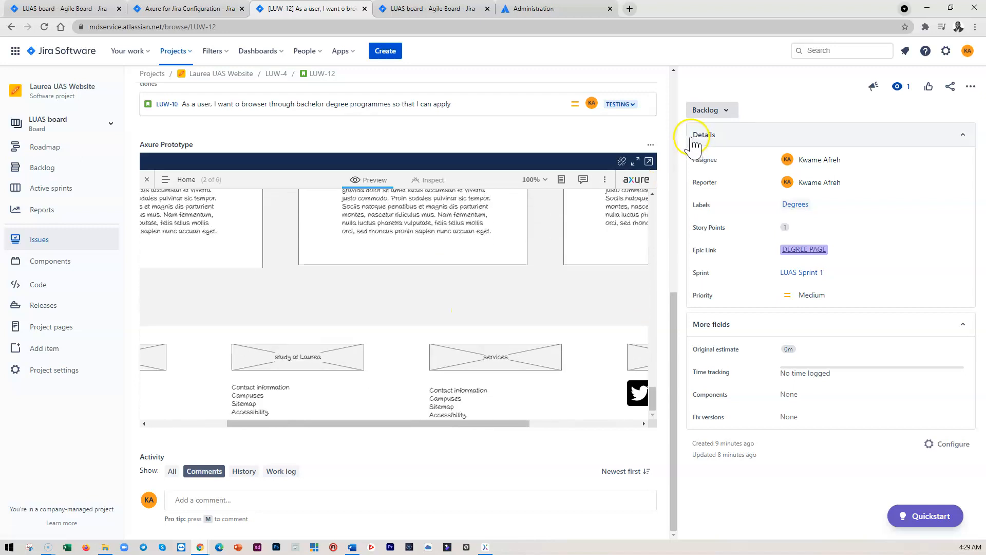
pyautogui.click(649, 161)
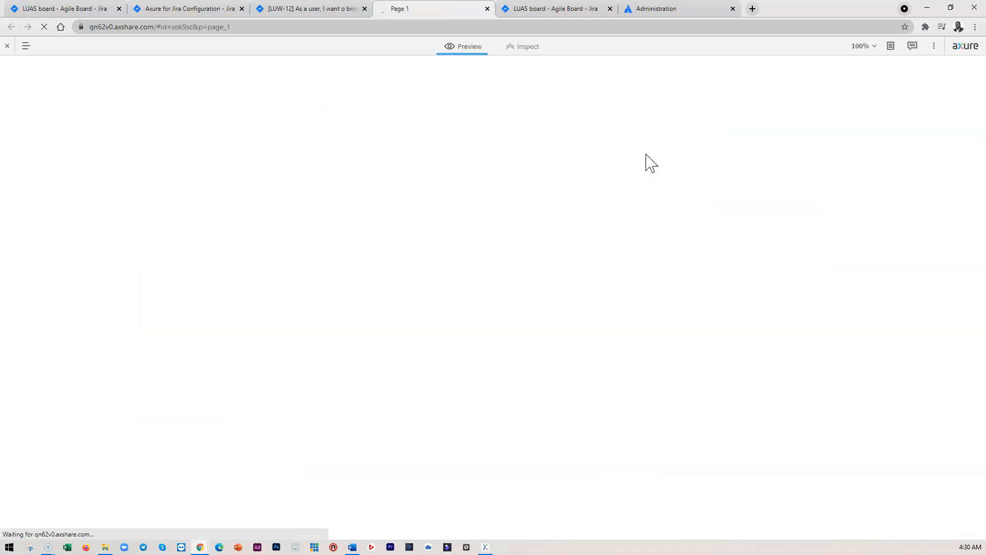
pyautogui.click(46, 45)
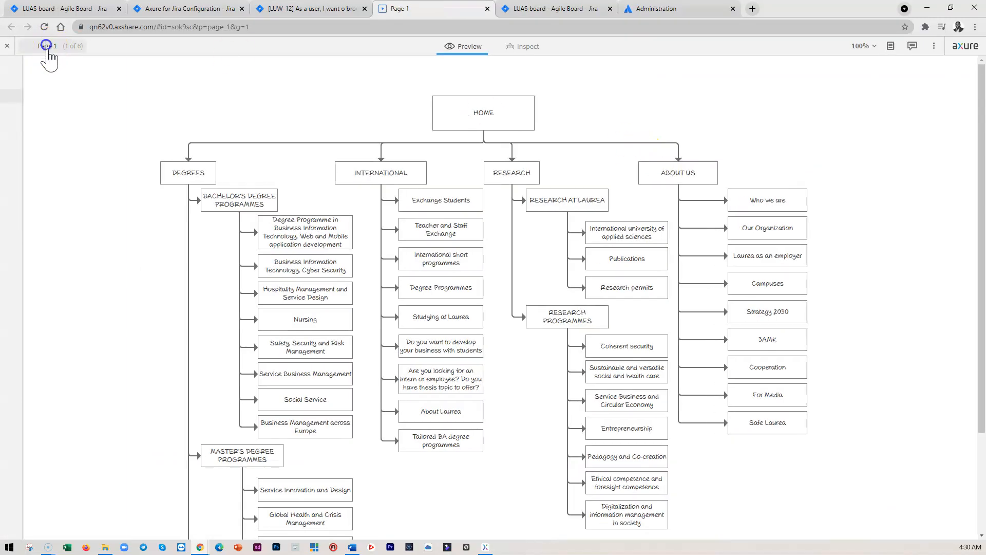
pyautogui.click(40, 124)
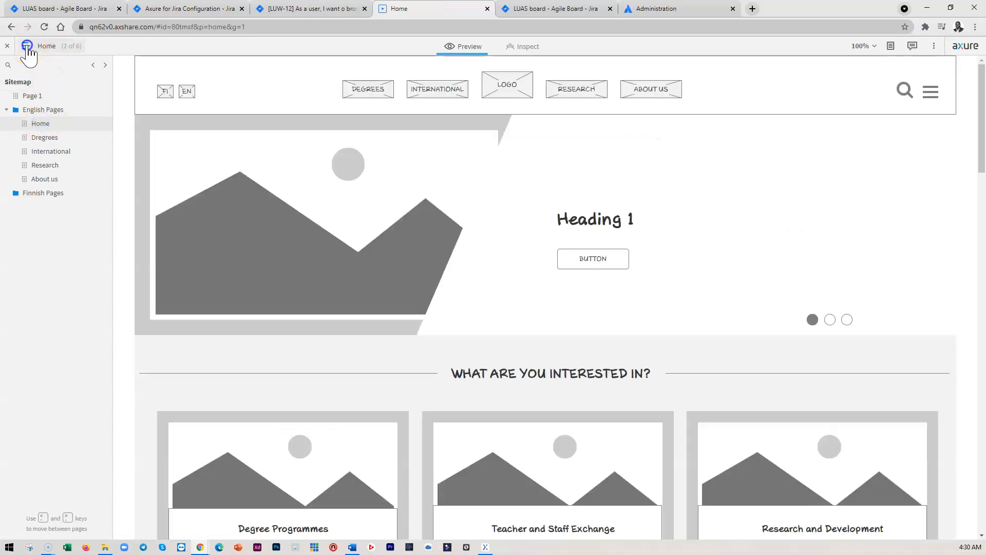
pyautogui.click(27, 45)
pyautogui.click(309, 9)
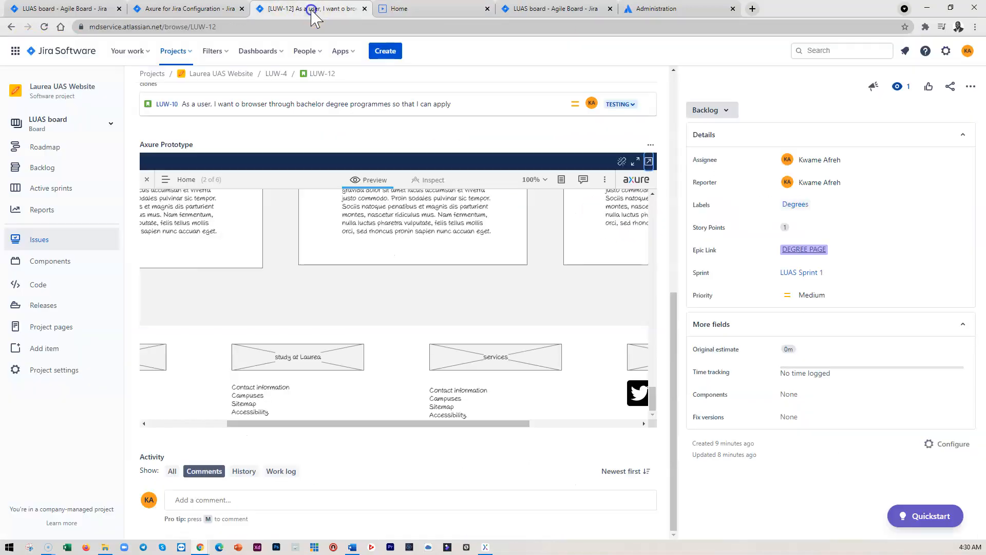
# Scroll through the embedded prototype preview and the story's description and acceptance criteria
pyautogui.scroll(15, 340, 311)
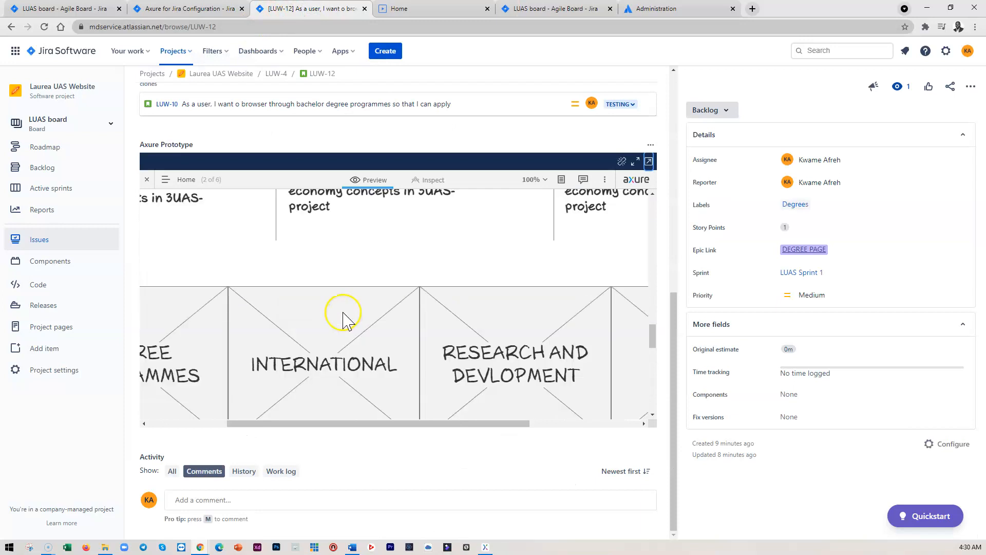
pyautogui.scroll(-10, 344, 308)
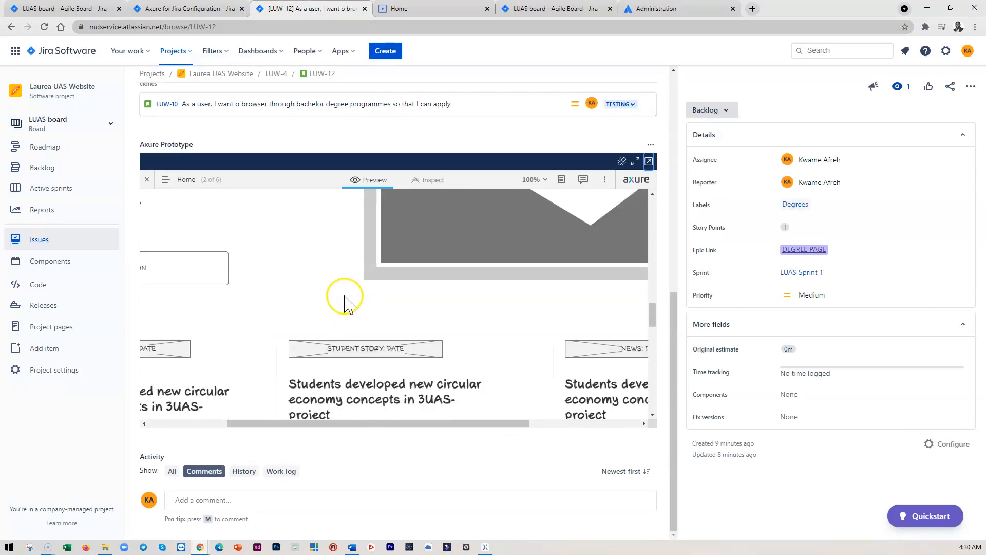
pyautogui.scroll(-5, 349, 268)
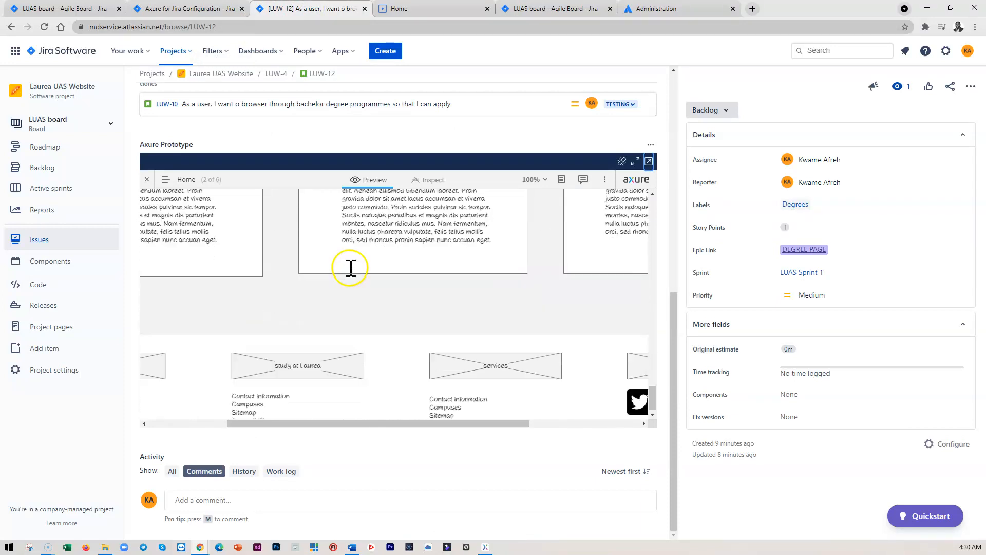
pyautogui.scroll(20, 424, 332)
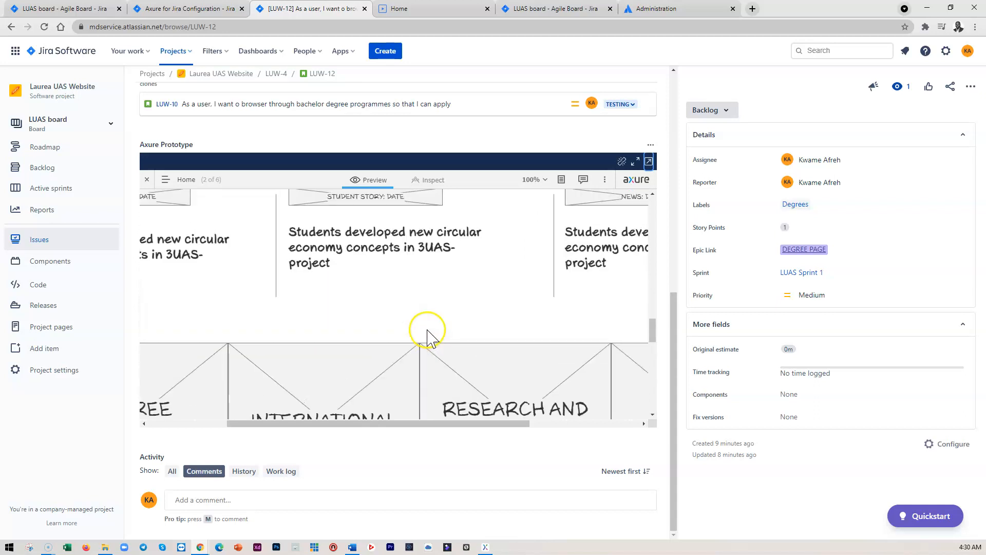
pyautogui.scroll(10, 447, 313)
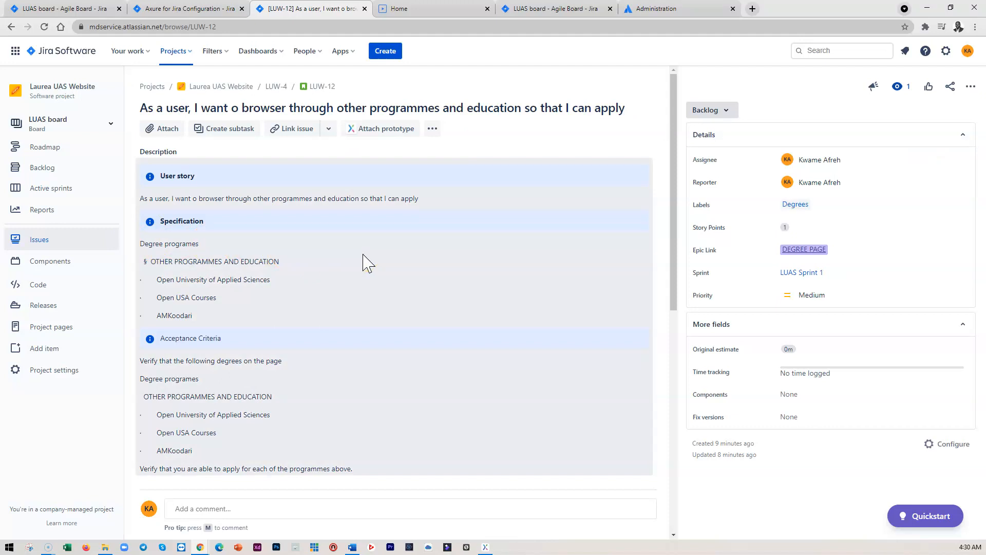
pyautogui.scroll(-2, 277, 349)
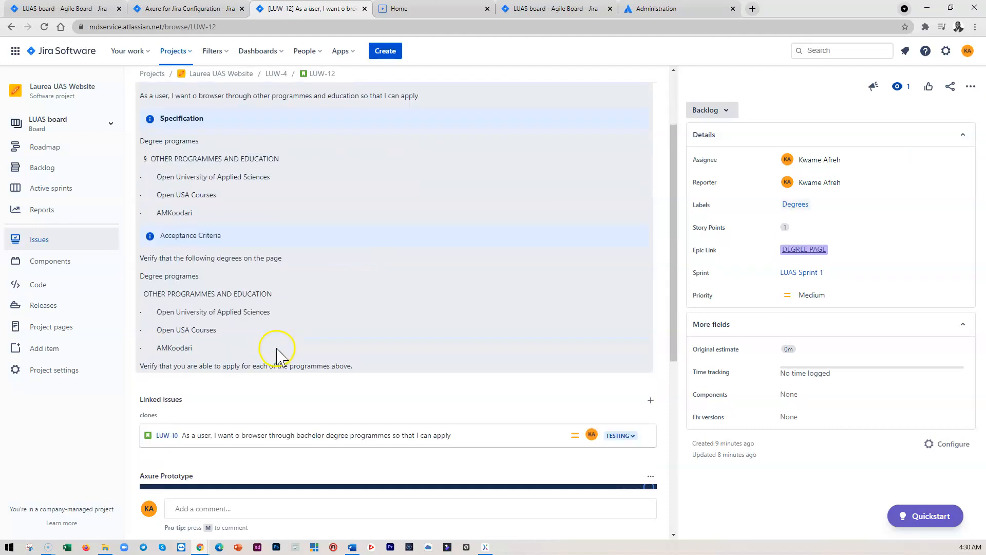
pyautogui.scroll(2, 280, 348)
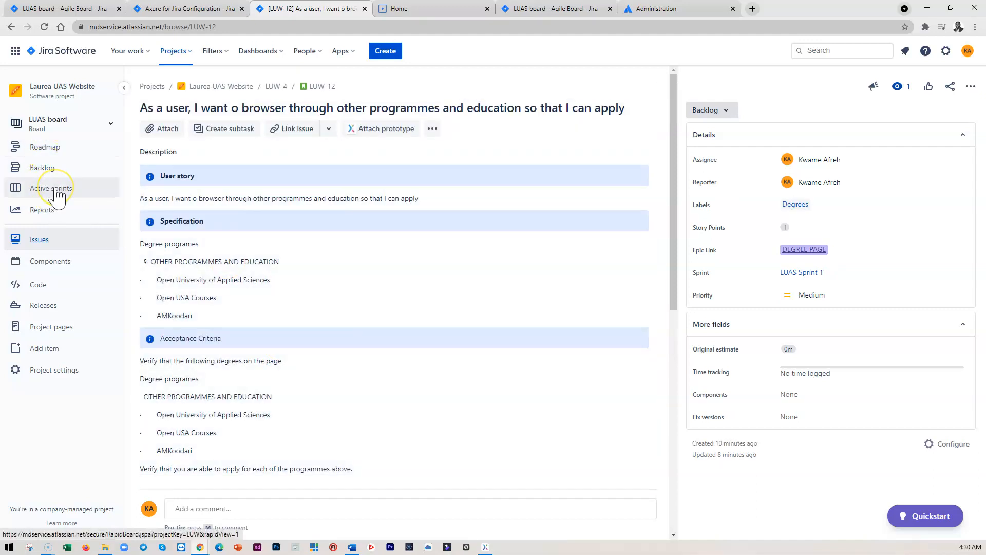
# Go to the backlog and examine the issue status counts of LUAS Sprint 1
pyautogui.click(47, 170)
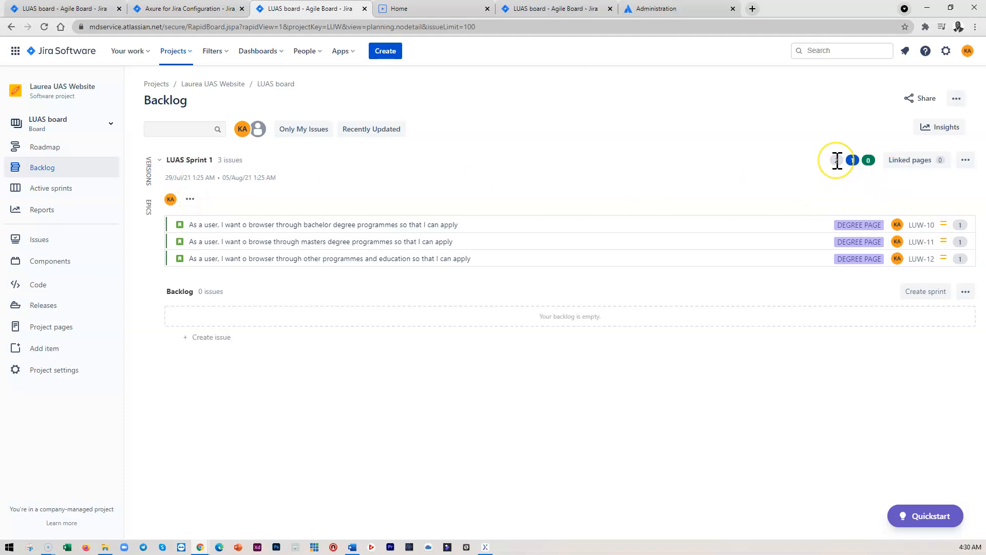
pyautogui.moveTo(838, 161)
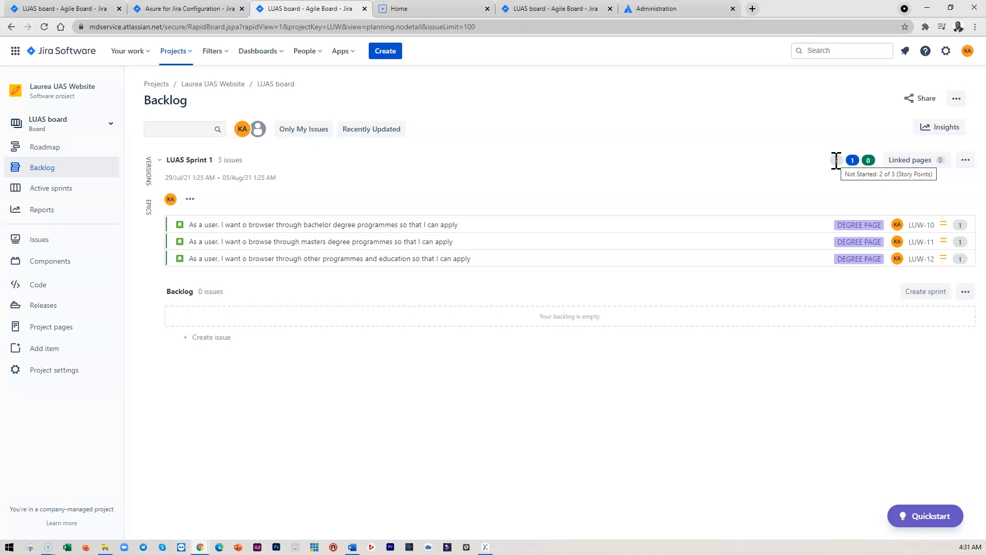
pyautogui.click(851, 163)
pyautogui.moveTo(854, 161)
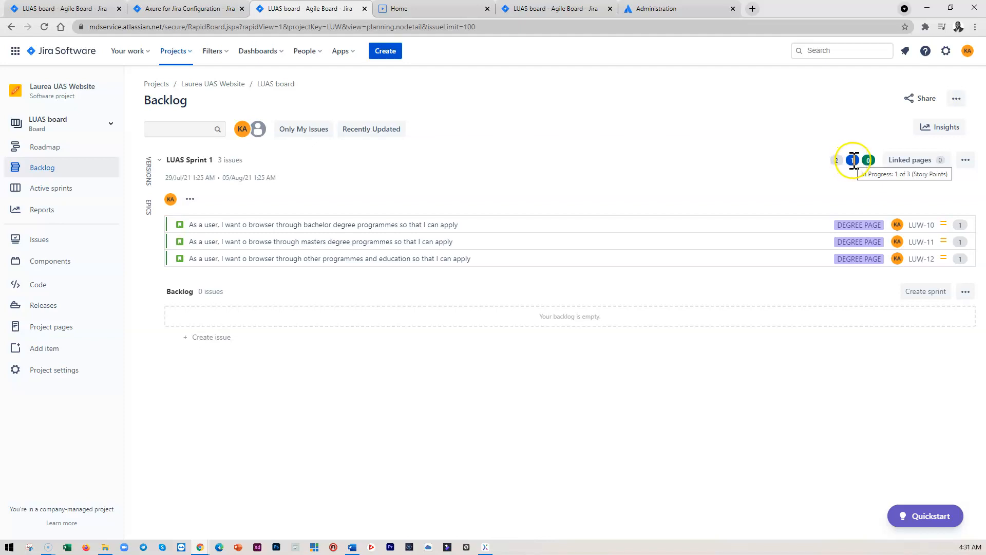
pyautogui.click(838, 162)
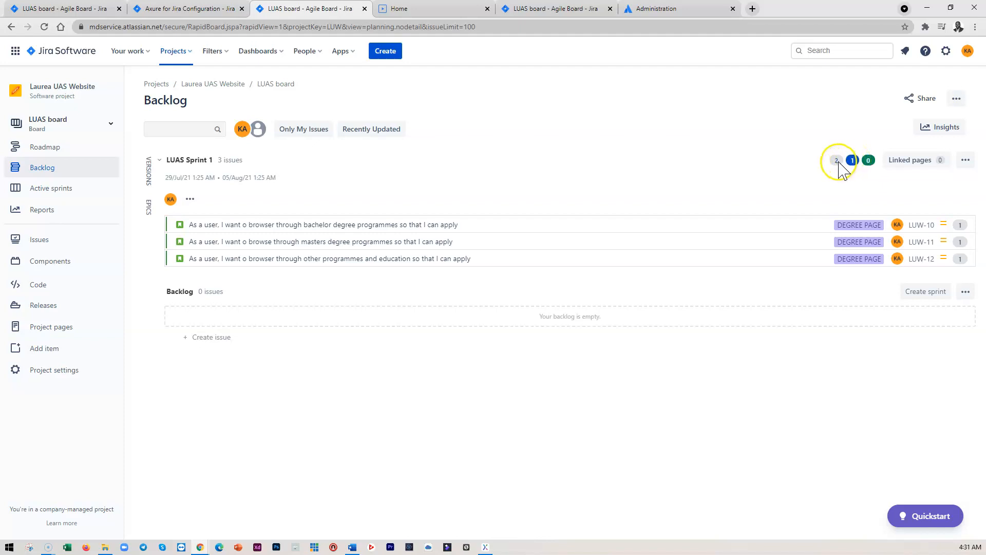
pyautogui.moveTo(839, 163)
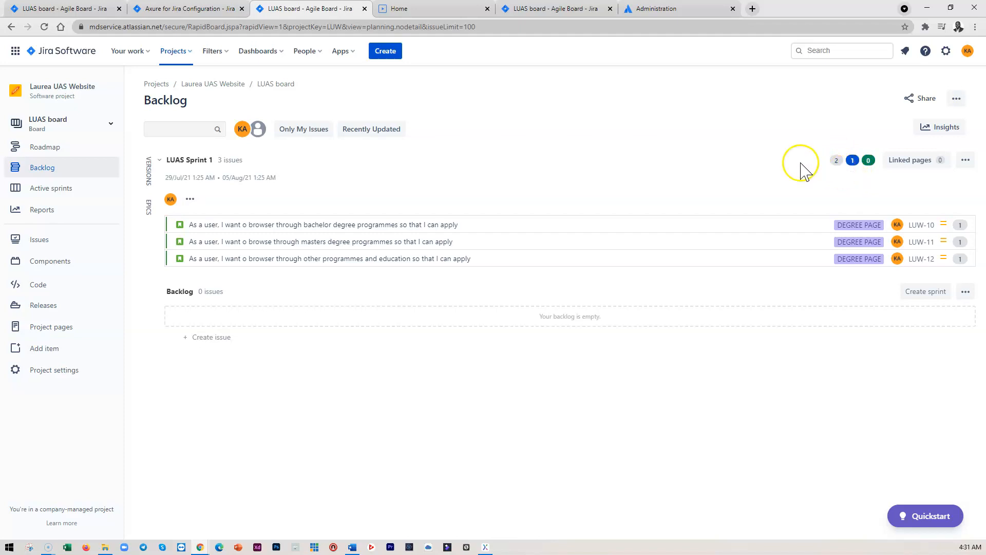
# Create two new empty sprints below LUAS Sprint 1 in the backlog and collapse both of them
pyautogui.click(918, 291)
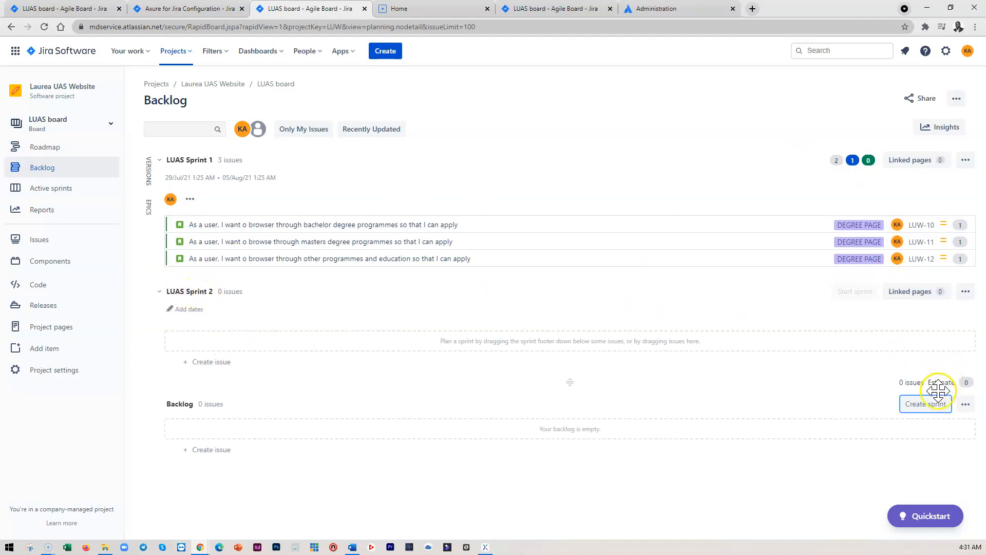
pyautogui.click(928, 405)
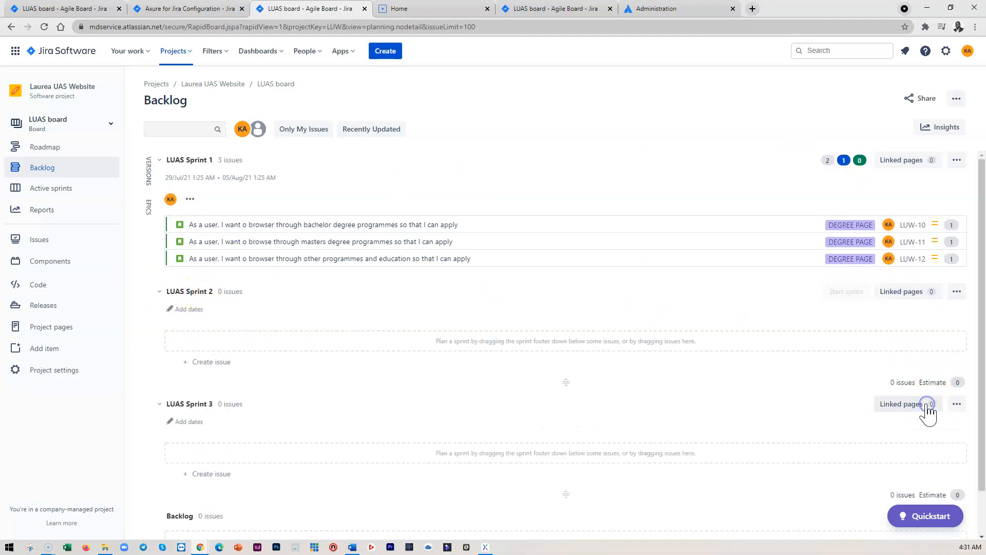
pyautogui.click(160, 291)
pyautogui.click(160, 317)
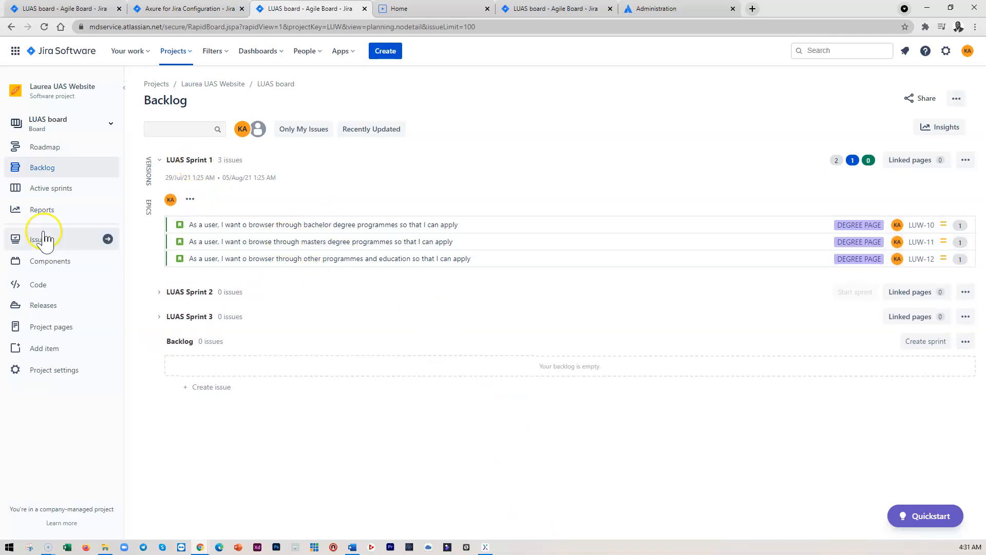
# View the active sprint board for LUAS Sprint 1 and return to the backlog
pyautogui.click(37, 195)
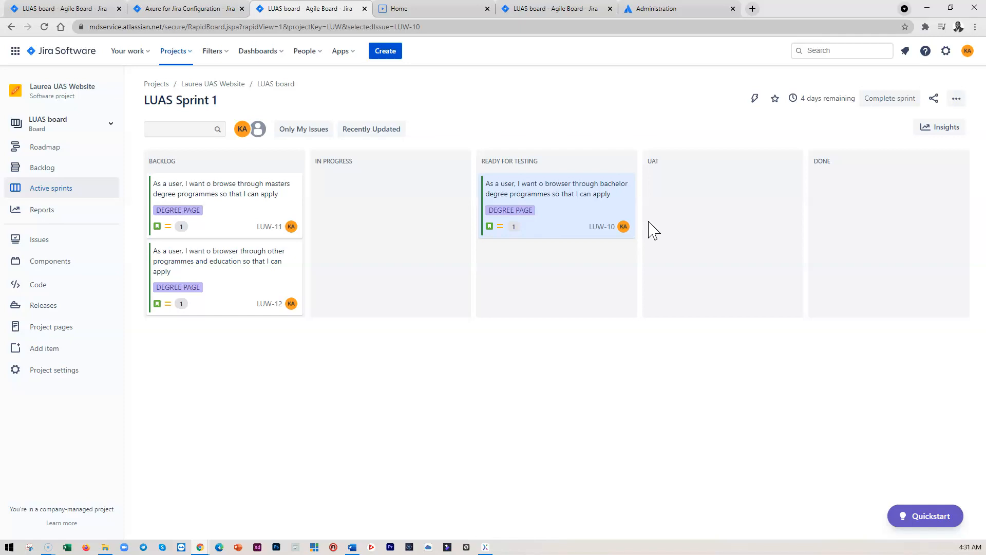
pyautogui.click(45, 167)
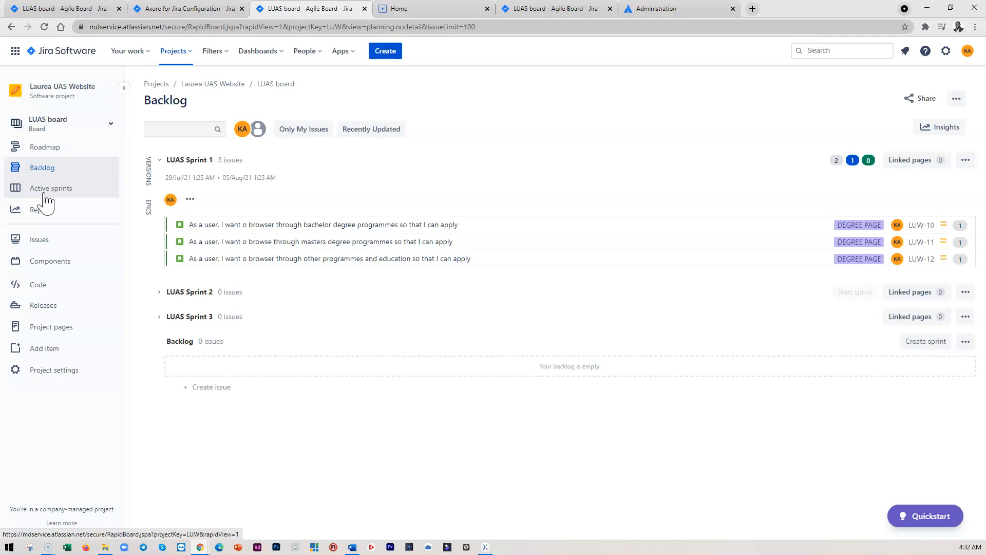
pyautogui.click(94, 272)
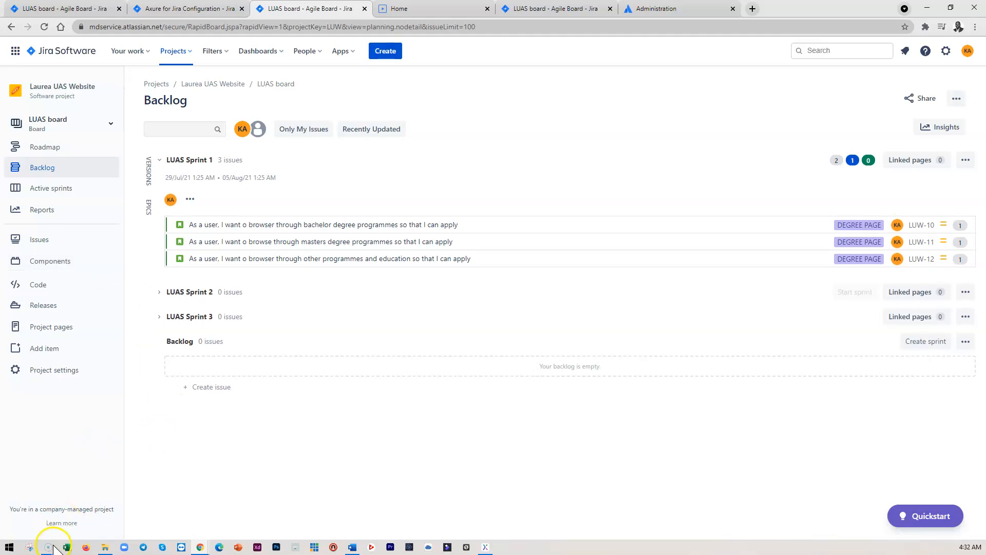
pyautogui.moveTo(51, 548)
pyautogui.click(46, 508)
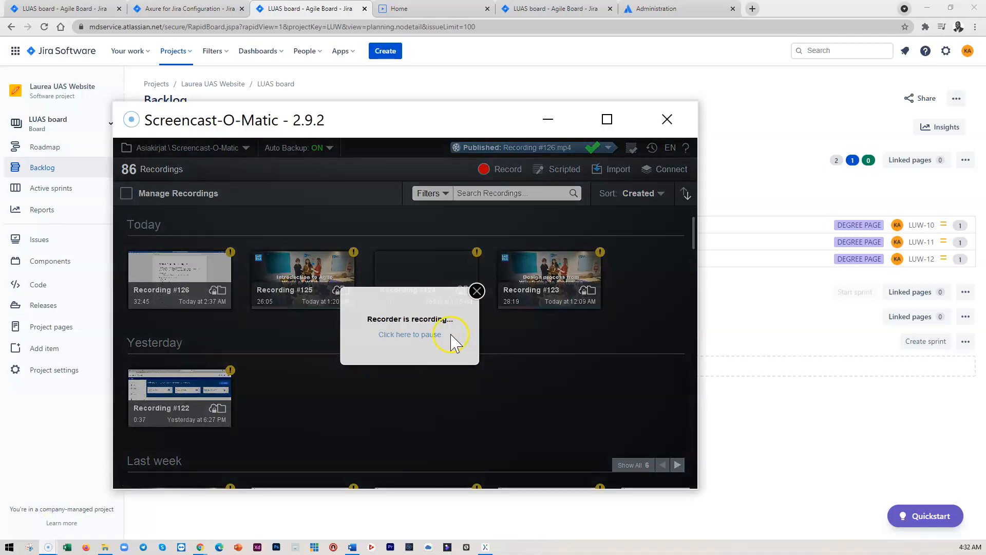